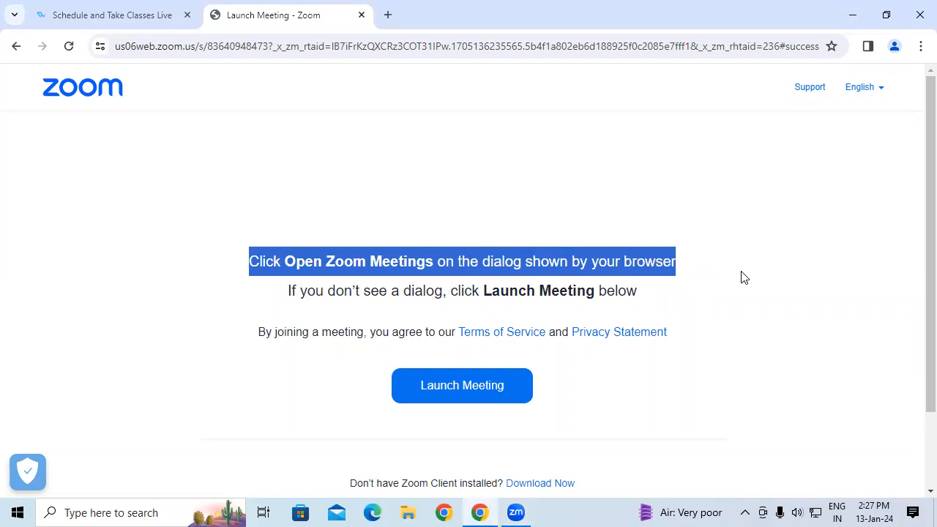
left_click(536, 255)
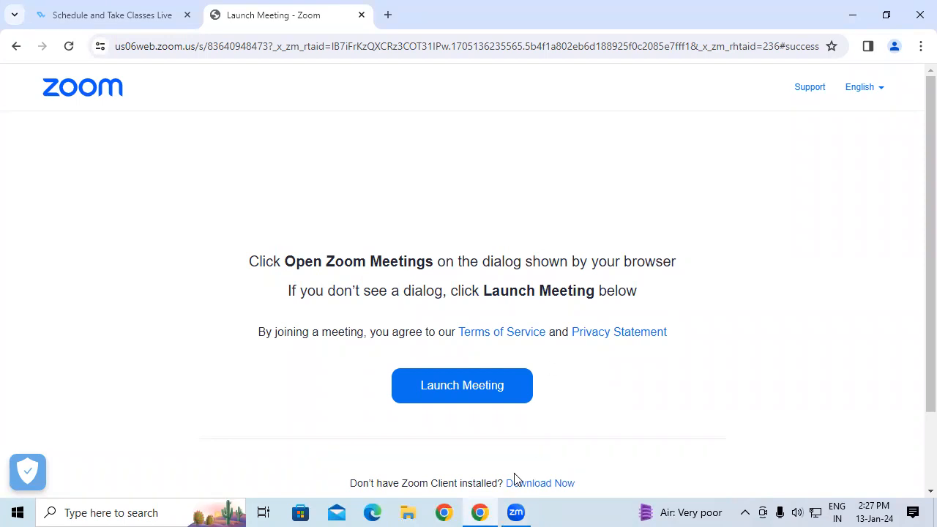
left_click_drag(259, 123, 265, 167)
left_click_drag(255, 116, 270, 112)
mouse_move(257, 135)
left_mouse_down()
mouse_move(271, 132)
mouse_move(259, 127)
left_mouse_up()
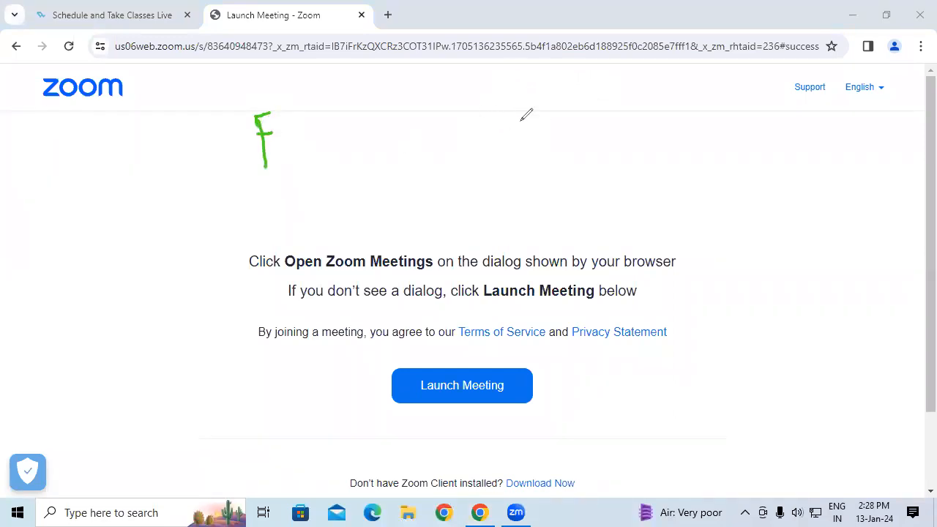
left_click_drag(539, 72, 558, 119)
mouse_move(573, 76)
left_mouse_down()
mouse_move(563, 79)
mouse_move(597, 57)
left_mouse_up()
mouse_move(619, 45)
left_mouse_down()
mouse_move(609, 53)
mouse_move(645, 47)
left_mouse_up()
mouse_move(620, 121)
left_mouse_down()
mouse_move(626, 145)
mouse_move(649, 123)
left_mouse_up()
left_click_drag(627, 104, 644, 90)
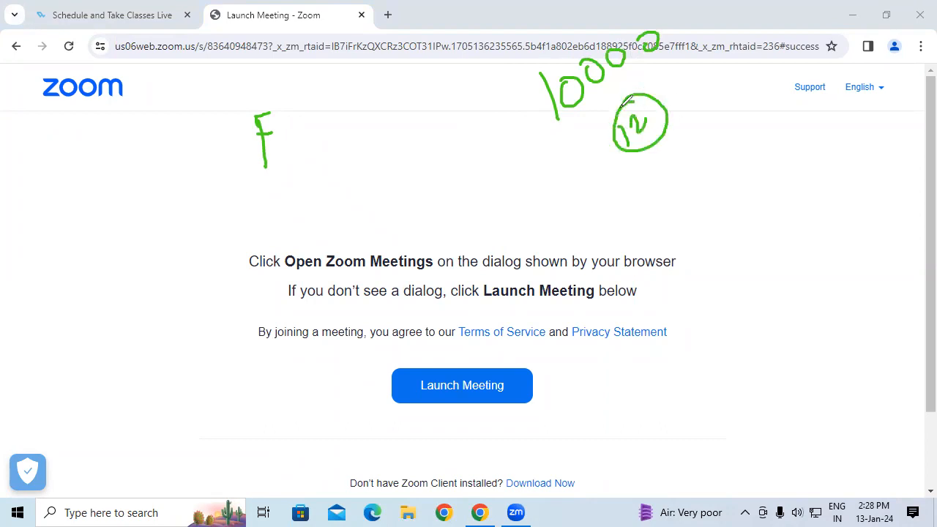
left_click(74, 341)
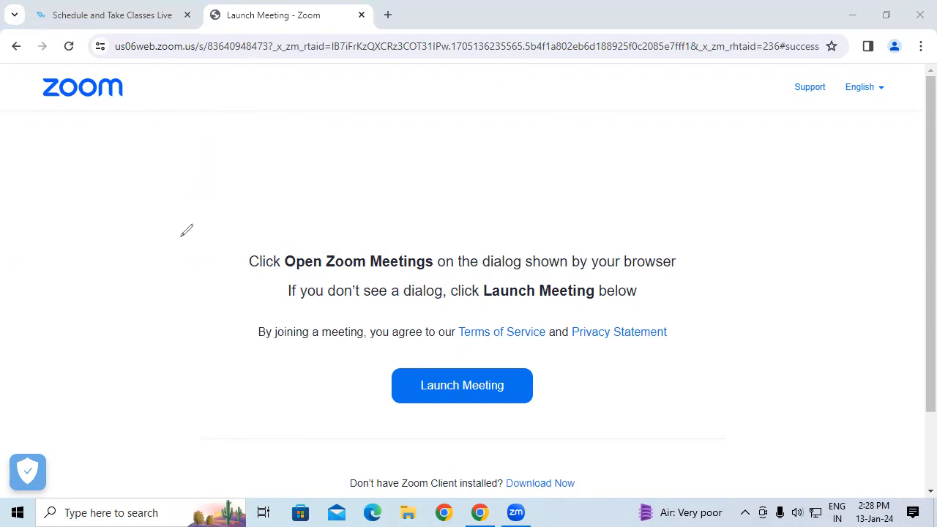
left_click_drag(220, 71, 220, 224)
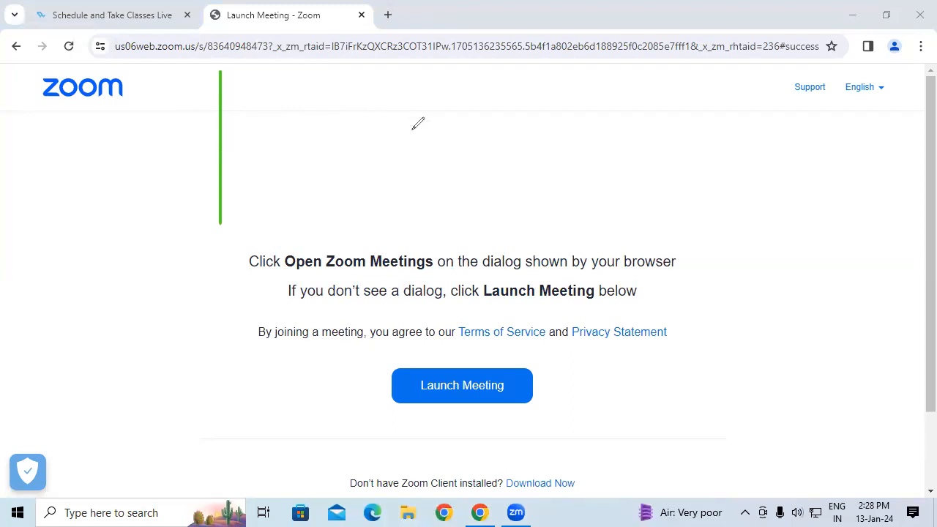
mouse_move(411, 108)
left_mouse_down()
mouse_move(415, 131)
mouse_move(436, 115)
mouse_move(477, 117)
left_mouse_up()
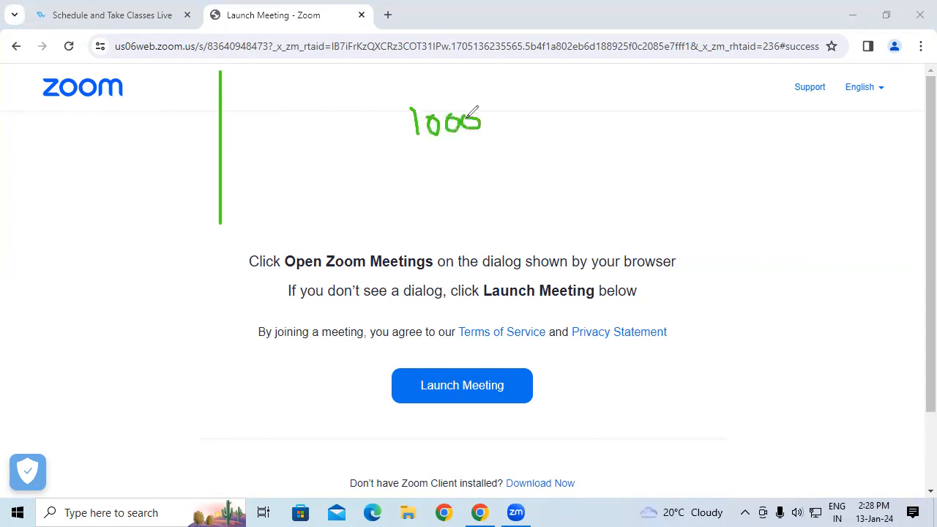
left_click_drag(421, 142, 483, 132)
left_click_drag(546, 114, 547, 136)
left_click_drag(577, 107, 575, 131)
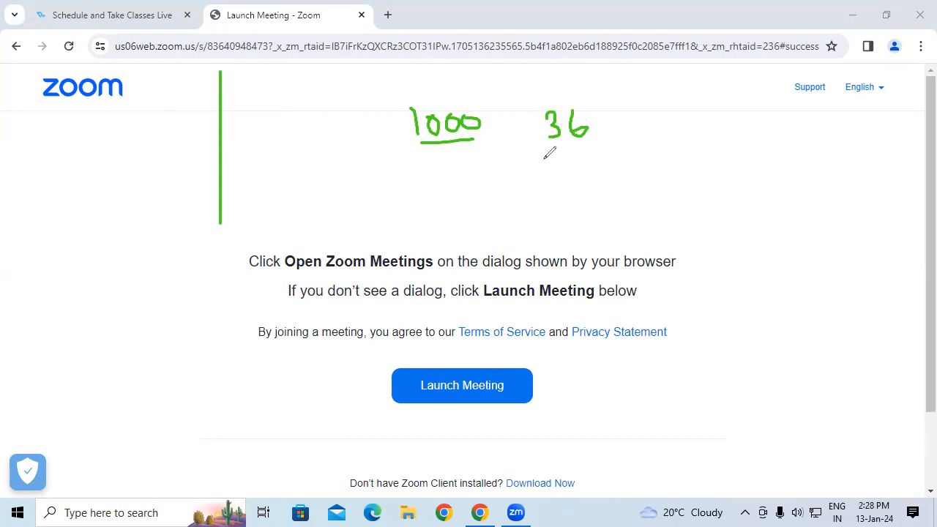
left_click_drag(551, 147, 579, 146)
mouse_move(650, 114)
left_mouse_down()
mouse_move(663, 112)
mouse_move(665, 139)
left_mouse_up()
left_click_drag(714, 109, 706, 137)
left_click(698, 117)
left_click(720, 141)
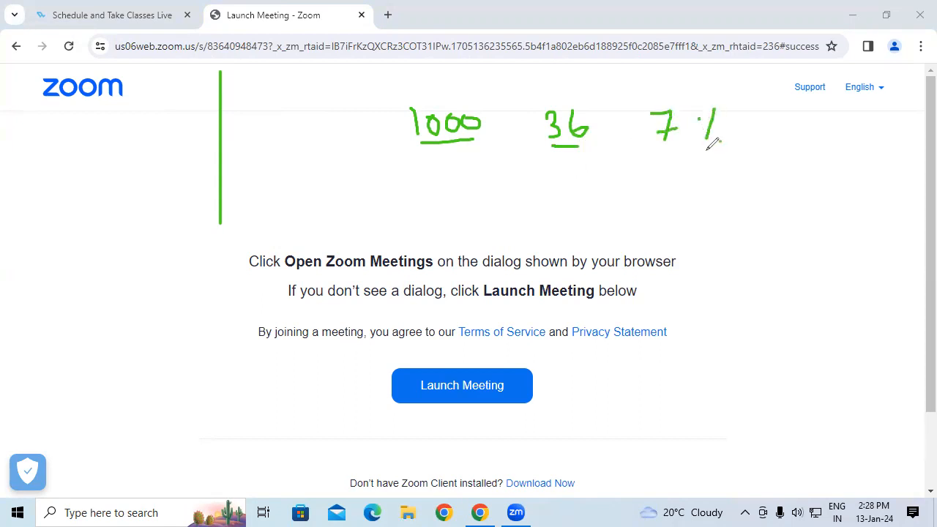
left_click(742, 121)
mouse_move(742, 126)
left_mouse_down()
mouse_move(764, 126)
mouse_move(765, 135)
left_mouse_up()
mouse_move(438, 145)
left_mouse_down()
mouse_move(462, 162)
mouse_move(499, 169)
mouse_move(549, 146)
mouse_move(550, 166)
left_mouse_up()
mouse_move(562, 101)
left_mouse_down()
mouse_move(618, 70)
mouse_move(658, 85)
mouse_move(647, 90)
left_mouse_up()
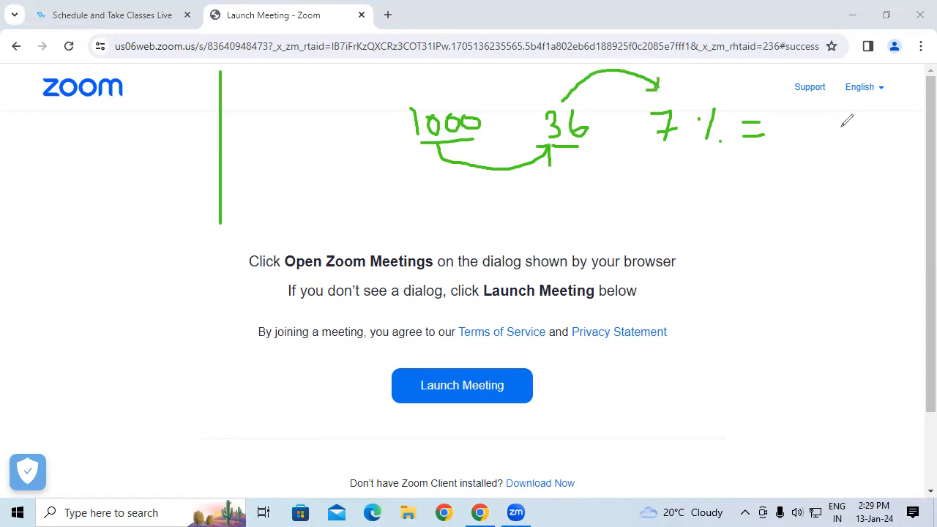
mouse_move(796, 128)
left_mouse_down()
mouse_move(864, 126)
mouse_move(788, 130)
mouse_move(878, 128)
mouse_move(853, 106)
left_mouse_up()
mouse_move(327, 167)
left_mouse_down()
mouse_move(347, 235)
mouse_move(358, 158)
left_mouse_up()
left_click_drag(338, 192, 355, 188)
left_click_drag(364, 156, 387, 155)
left_click(361, 192)
left_click(407, 176)
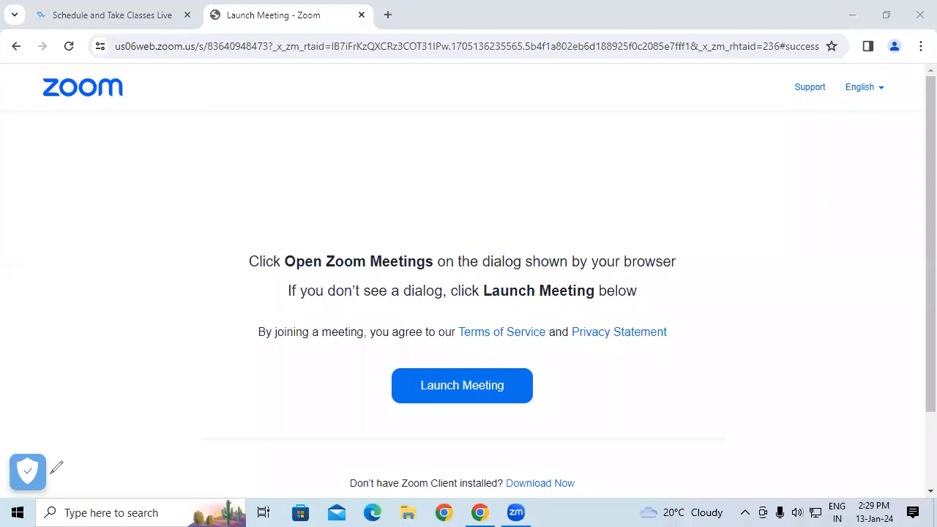
key("Escape")
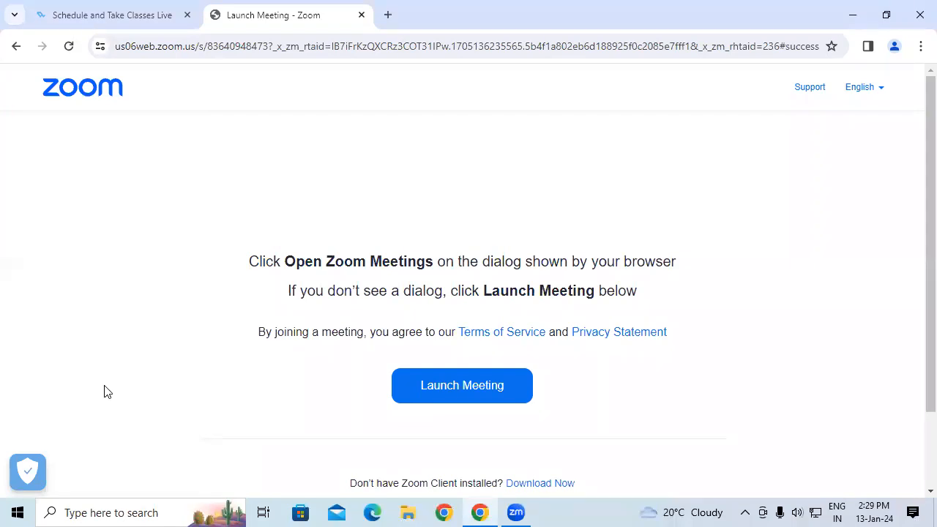
Launch Excel from the Run dialog and open a blank workbook.
key("super+r")
type("excel")
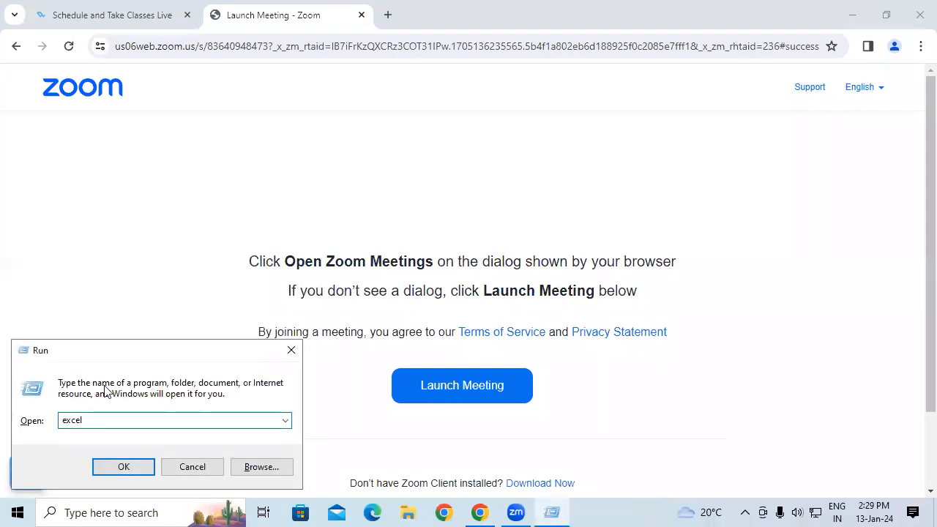
key("Return")
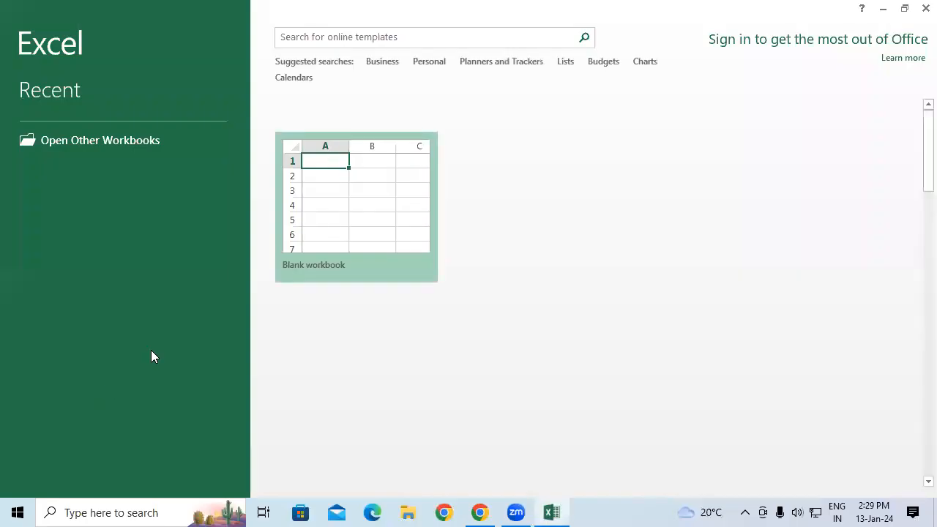
left_click(380, 187)
Merge and center cells F1:M4 and enter the title FV Function in them.
left_click_drag(260, 161, 621, 209)
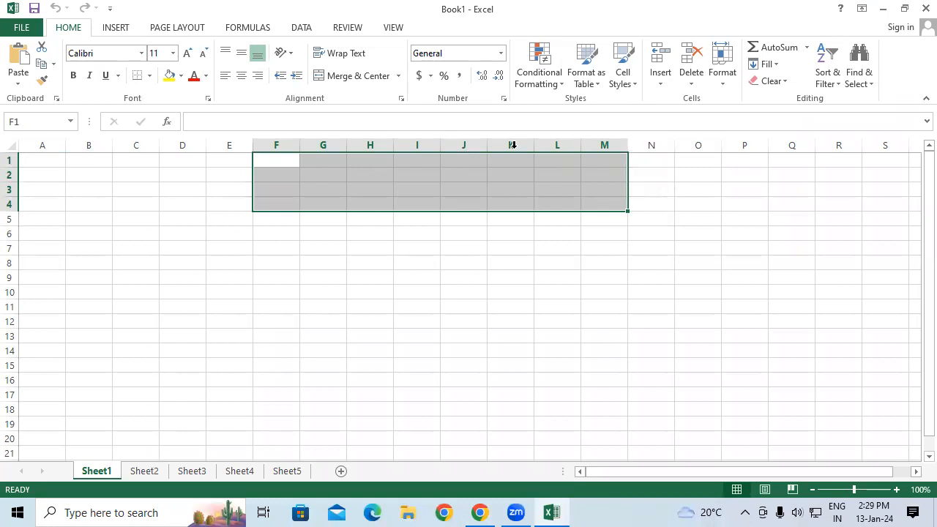
left_click(351, 76)
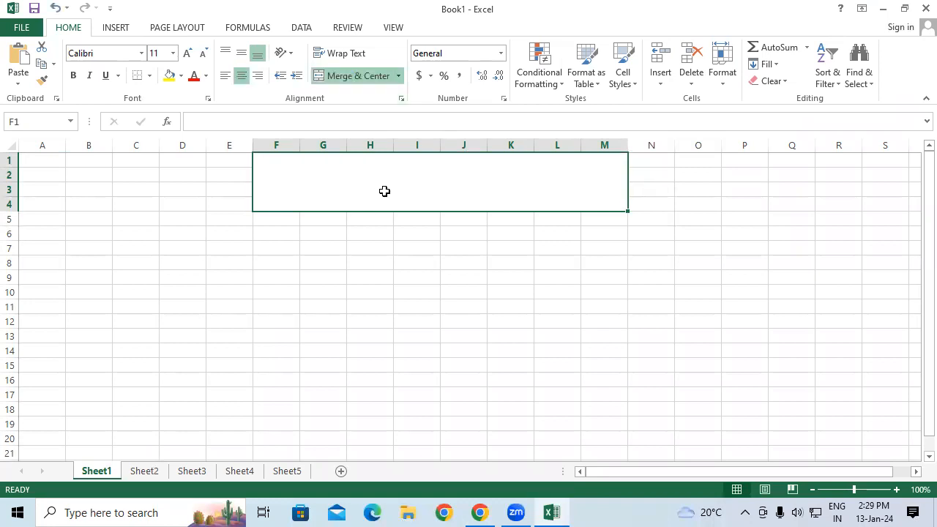
type("FV")
key("BackSpace")
type("V Fun")
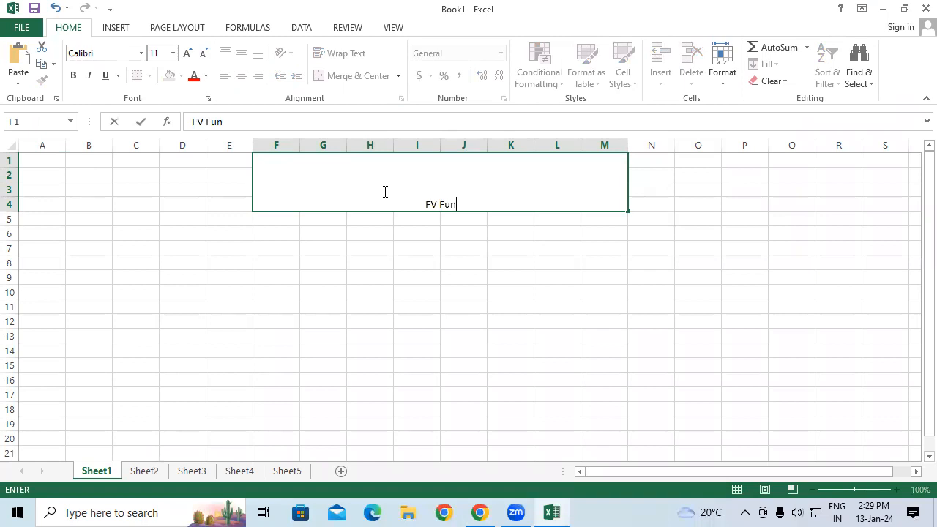
type("ction")
key("Return")
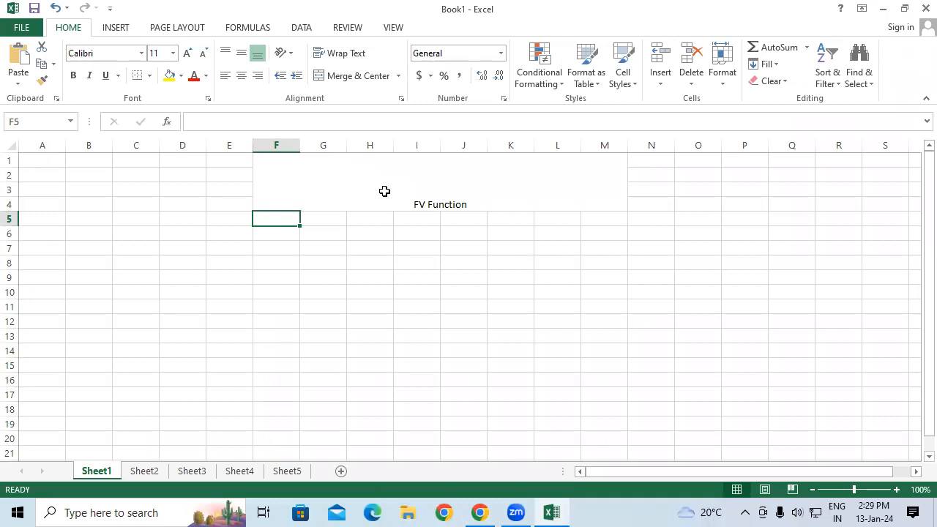
Set the font size of the FV Function title to 36.
left_click(384, 191)
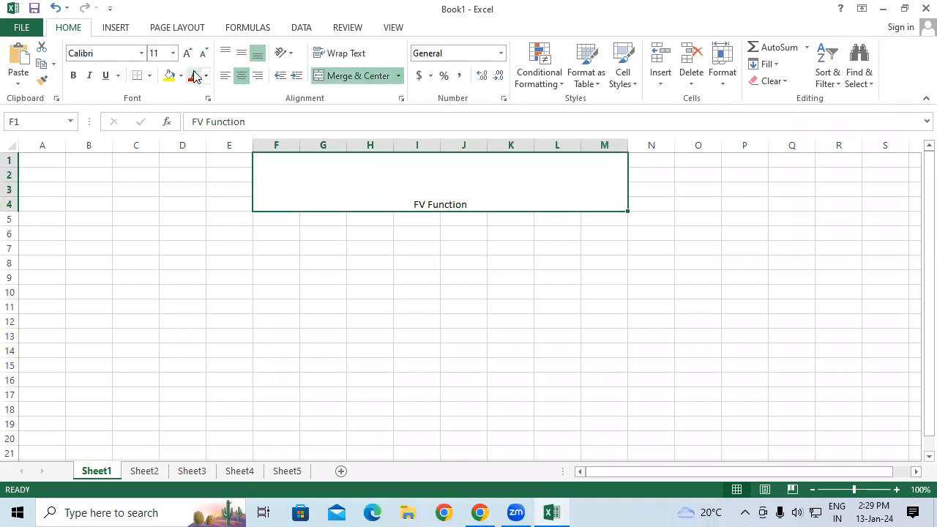
left_click(174, 53)
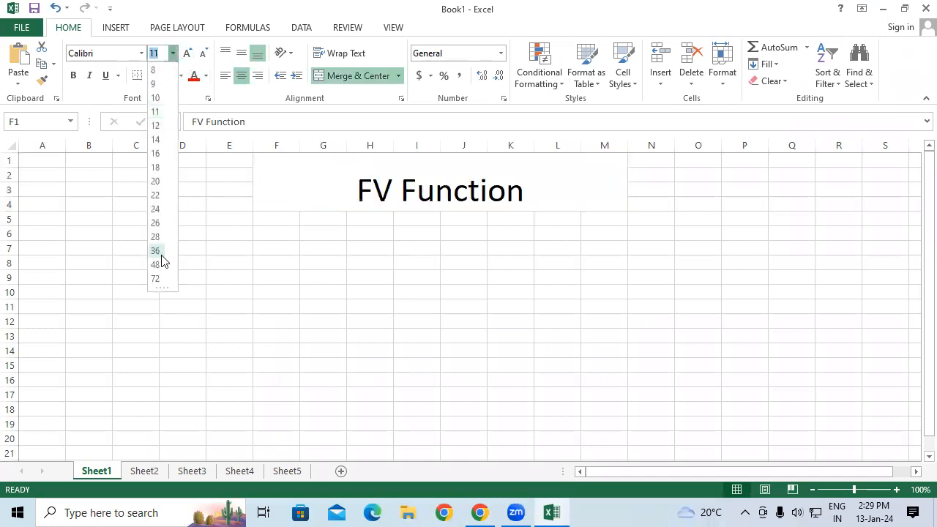
left_click(158, 256)
left_click(277, 260)
left_click(263, 247)
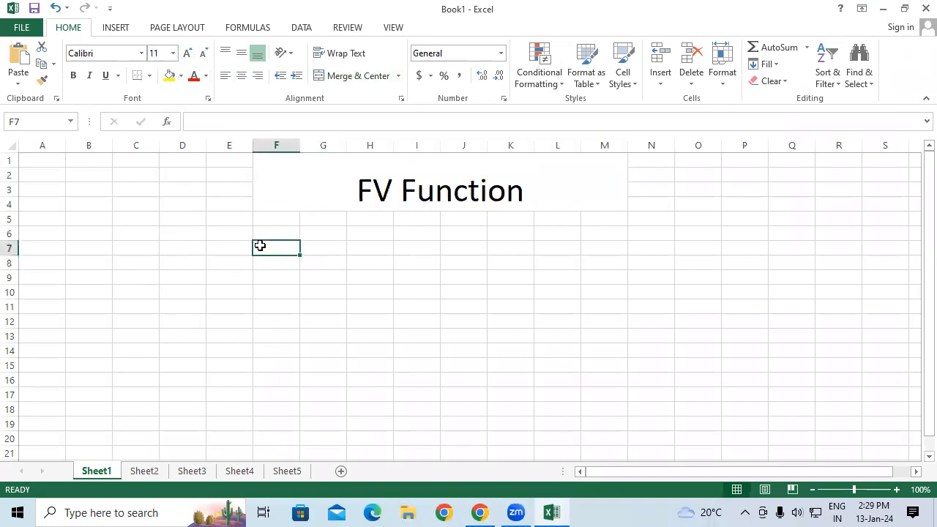
Enter the header Company Name in E7 and autofit column E to its width.
left_click(230, 249)
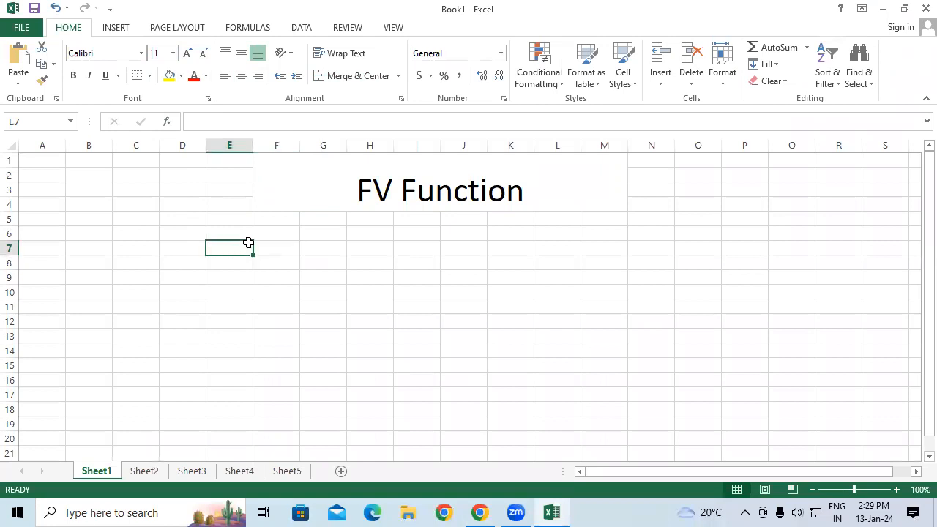
type("Company Name")
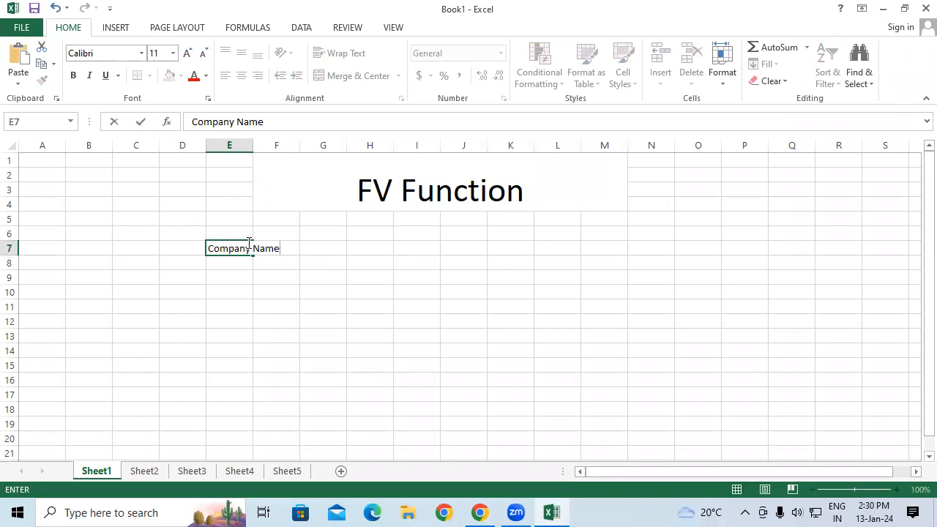
left_click(271, 317)
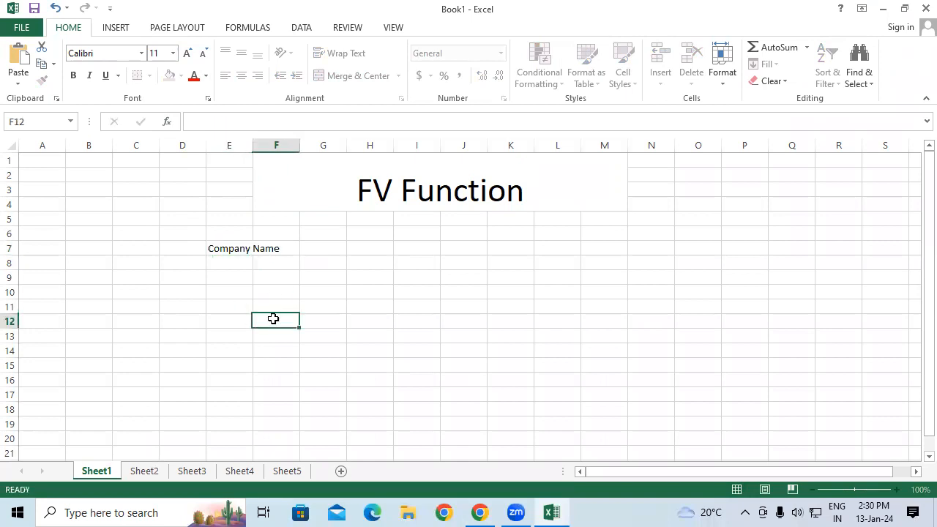
double_click(251, 145)
Enter the headers PMT, Month, Rate and FV in cells F7 through I7.
left_click(305, 246)
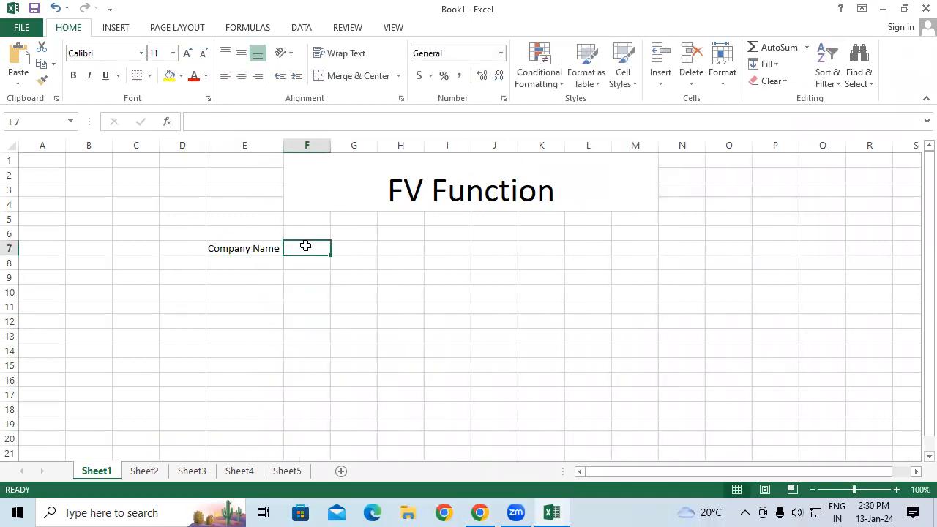
type("PM")
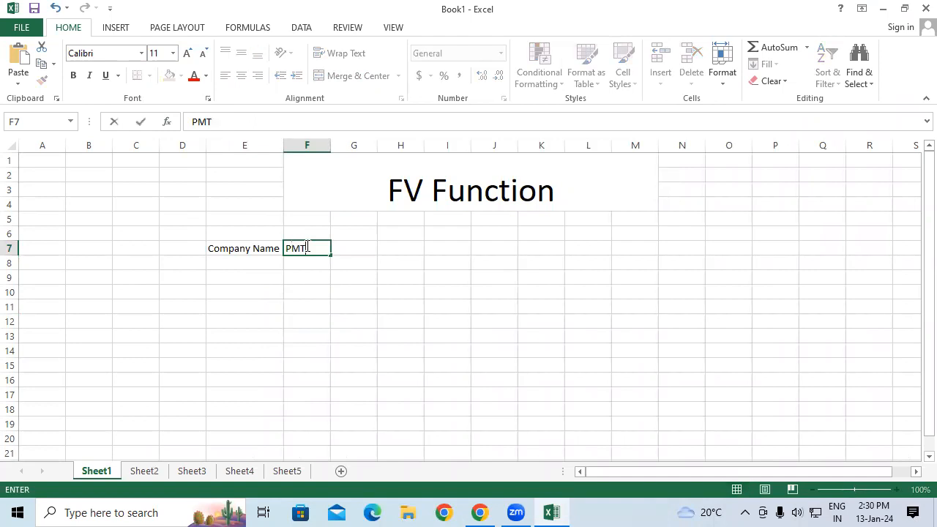
type("T")
key("Tab")
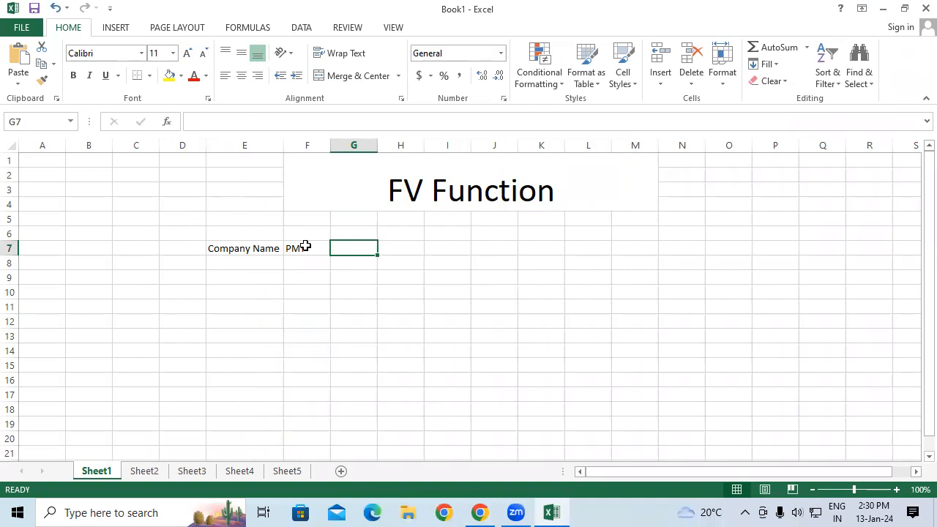
type("Month")
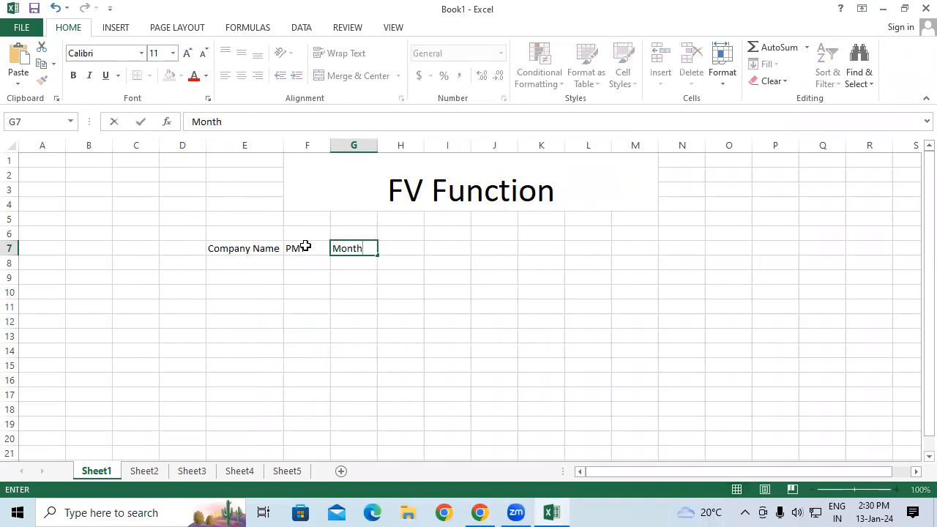
key("Tab")
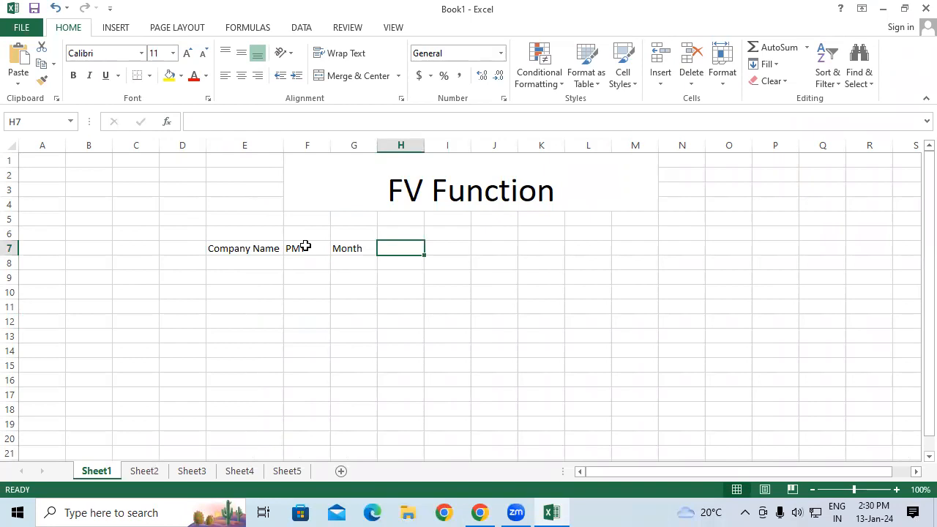
type("Rate")
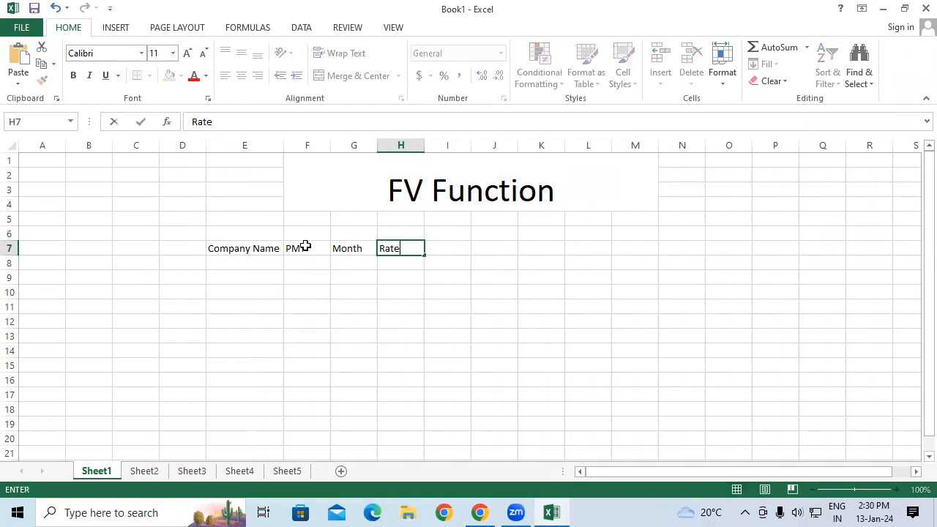
key("Tab")
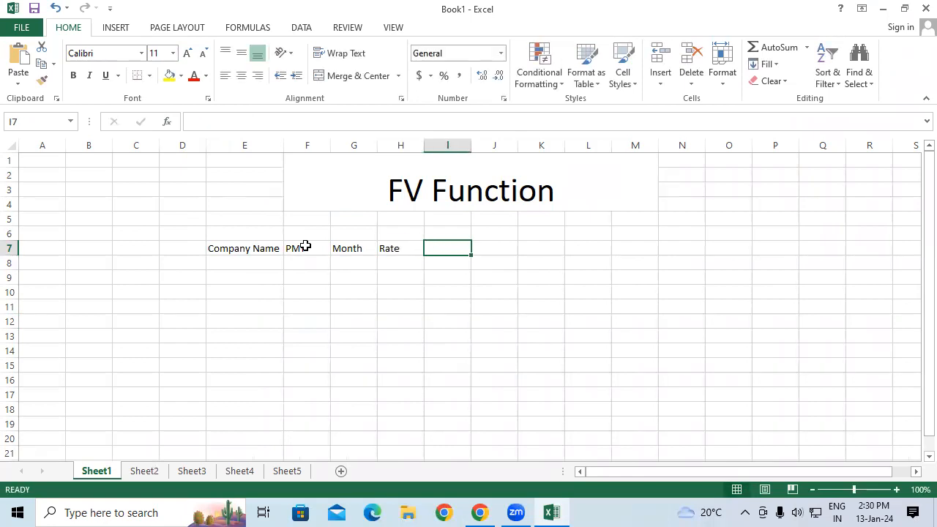
type("FV")
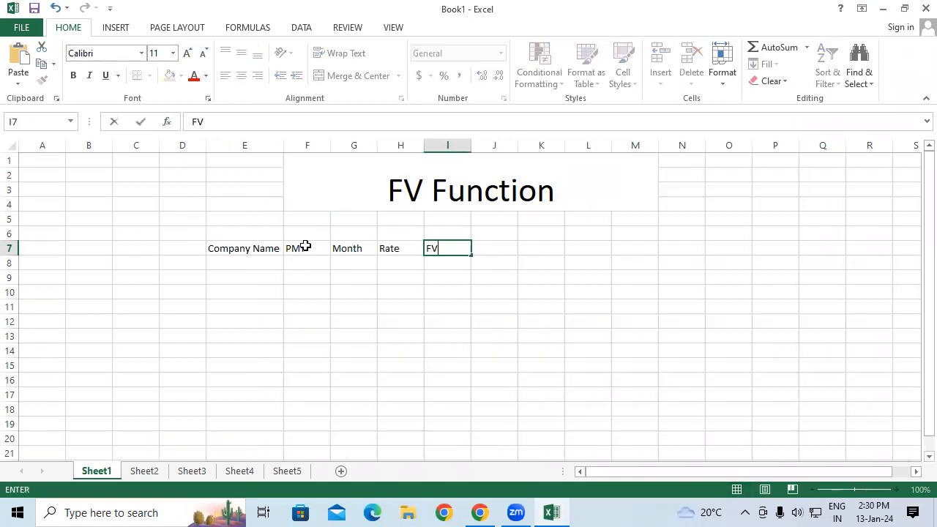
key("Return")
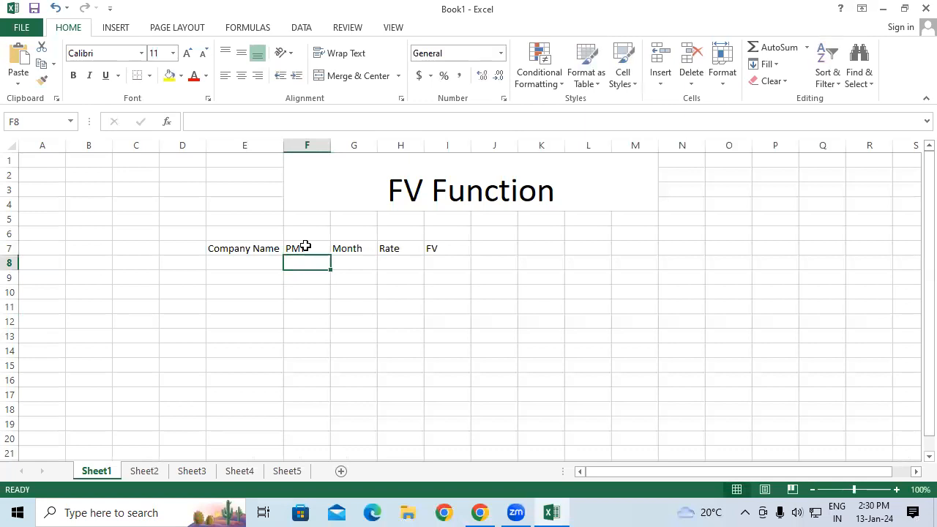
Enter LIC as the first company name in E8.
left_click(238, 265)
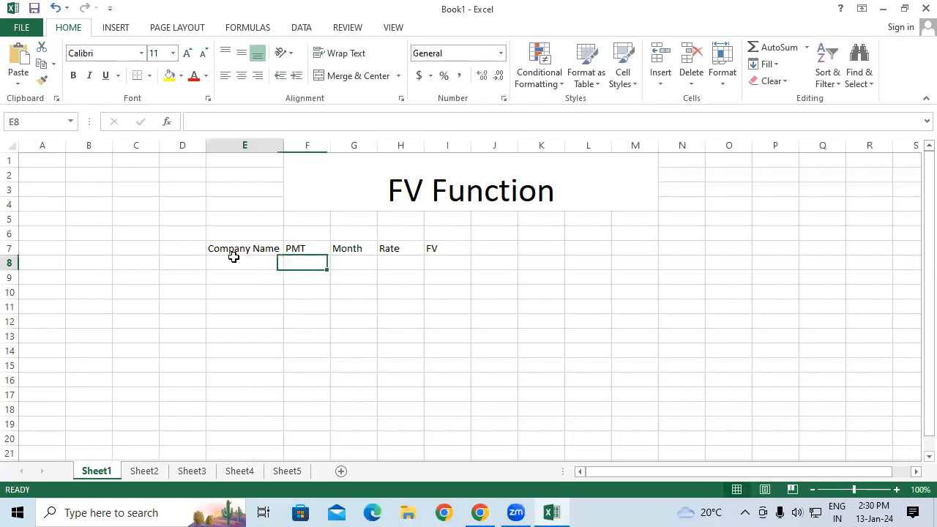
type("LIC")
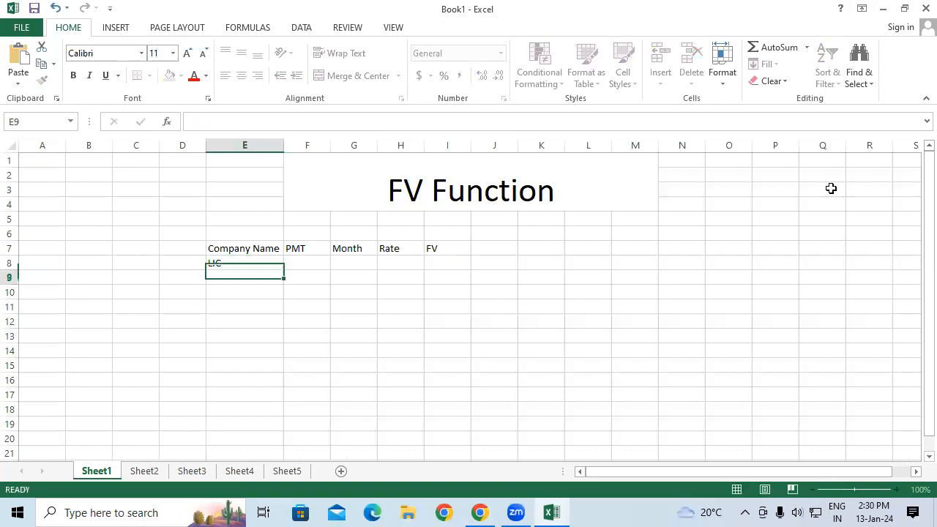
key("Return")
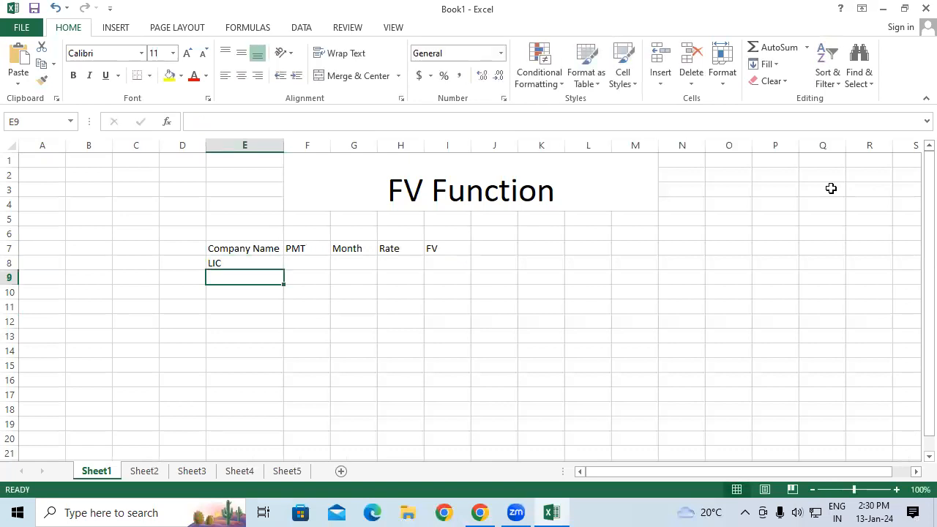
Enter the company names Bajaj and Axis in E9 and E10.
type("Bajan")
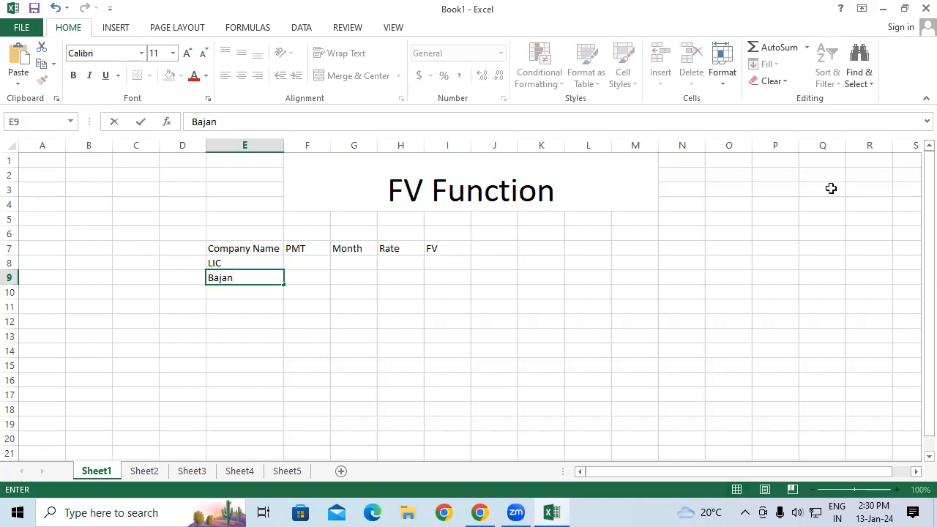
key("BackSpace")
key("Return")
type("Axis")
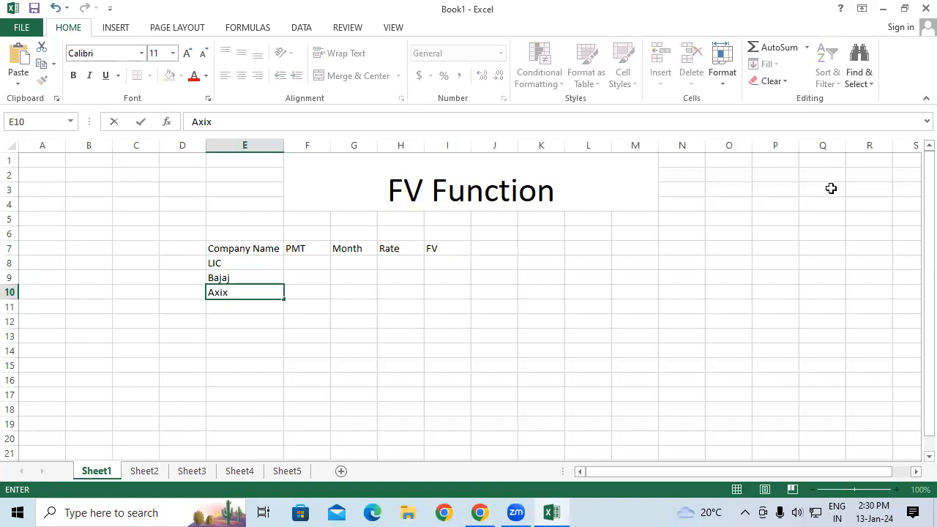
key("Return")
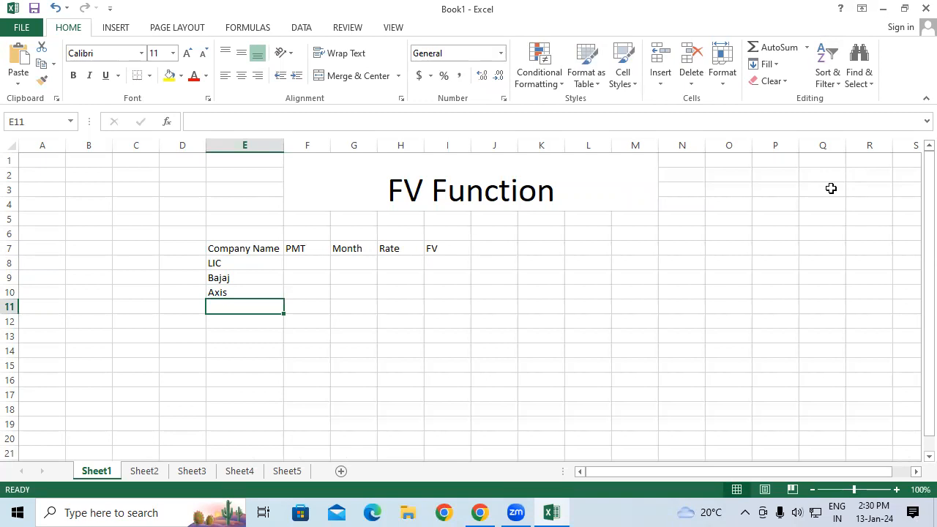
Bold the header cells from Company Name through FV in E7:I7.
left_click_drag(227, 249, 443, 249)
left_click(72, 75)
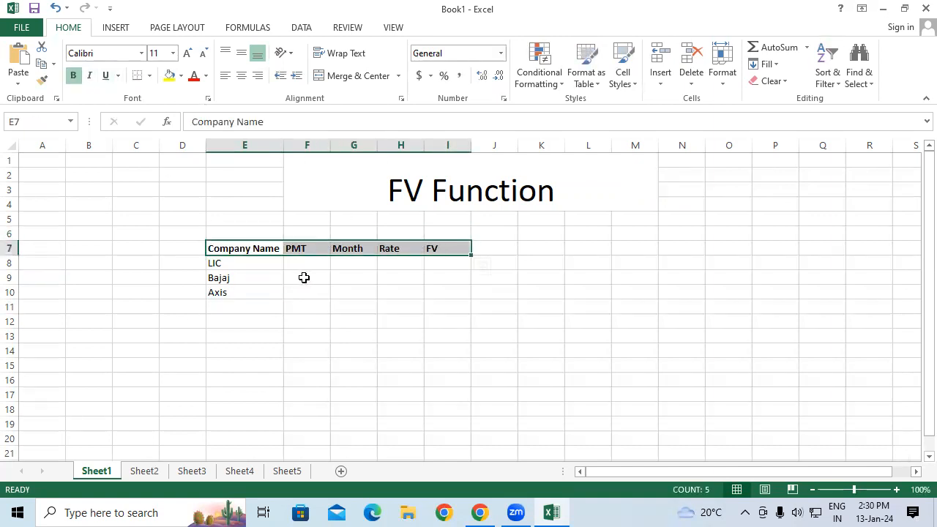
Enter the PMT values 1200, 1500 and 1000 in F8 through F10.
left_click(295, 261)
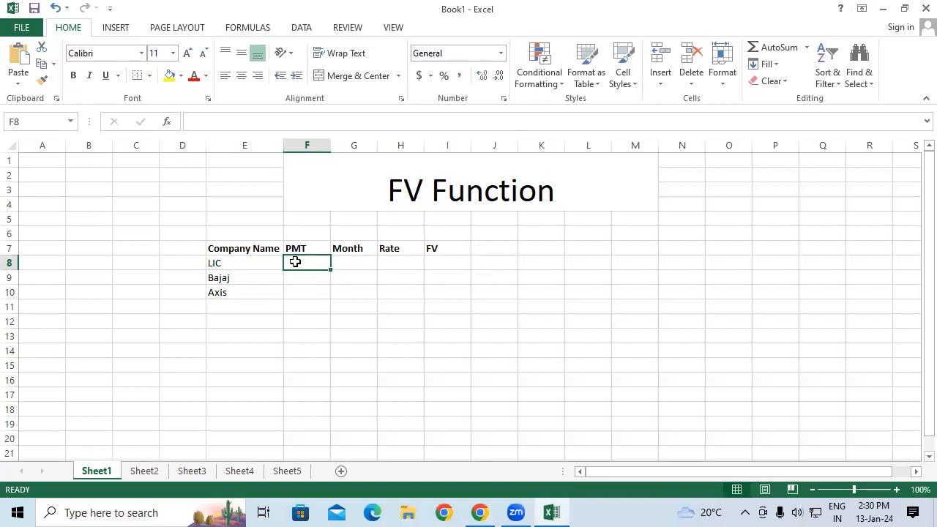
type("1200")
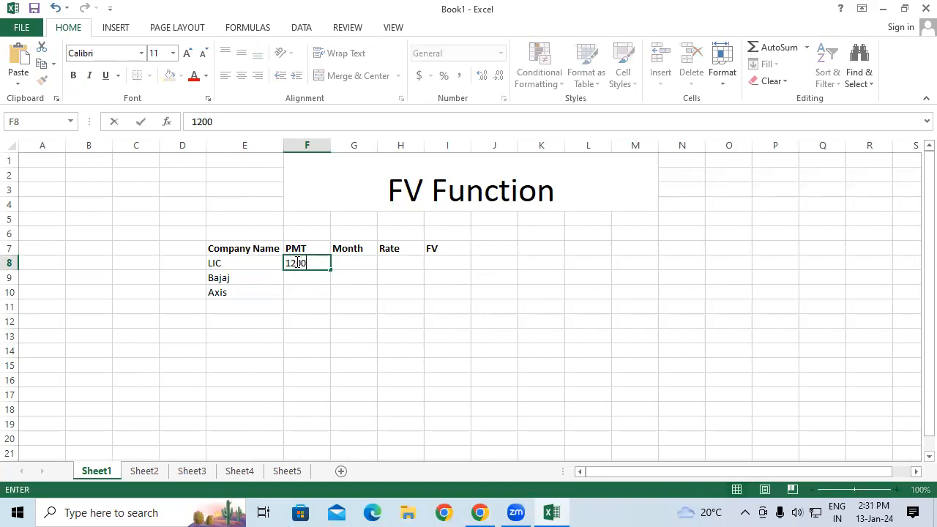
left_click(295, 261)
key("Down")
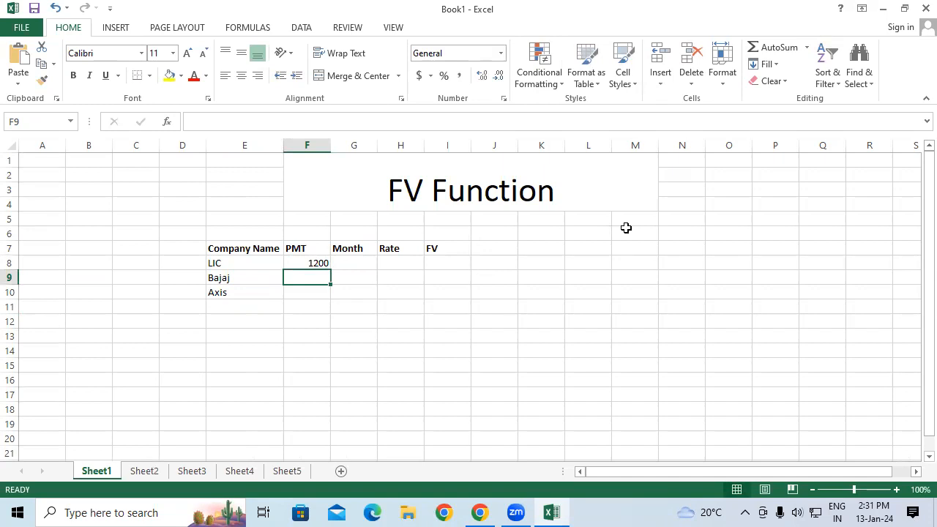
type("1500")
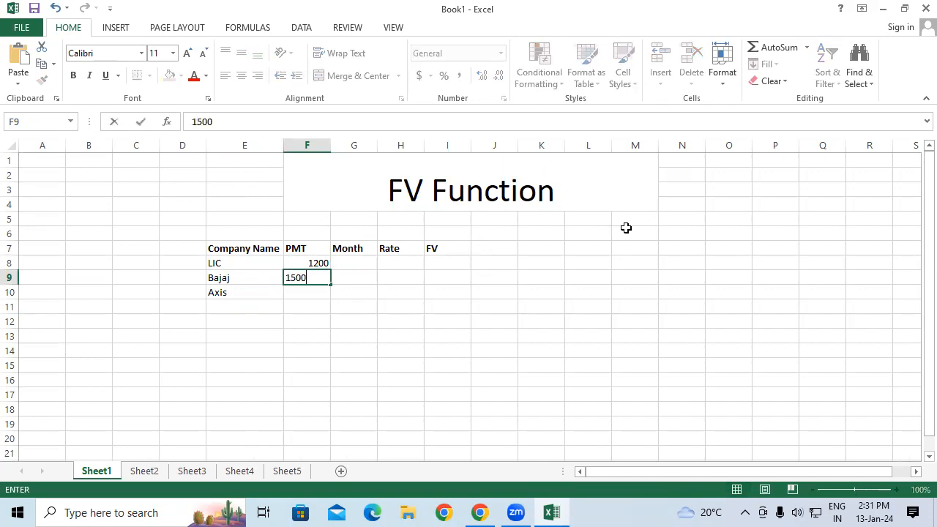
key("Return")
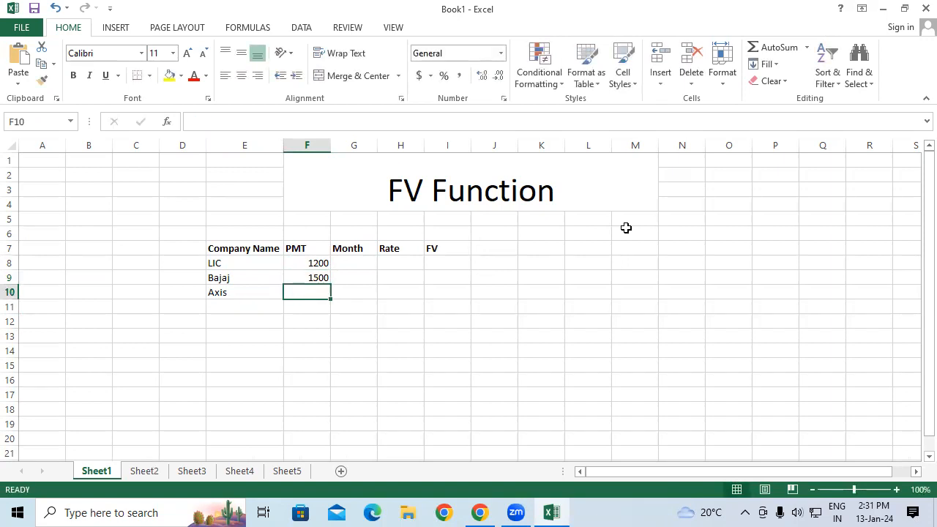
type("1000")
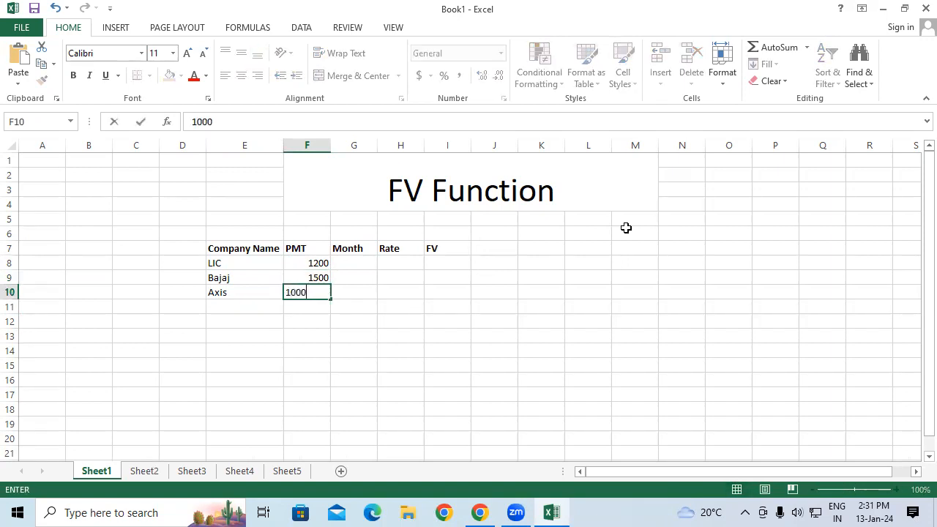
key("Return")
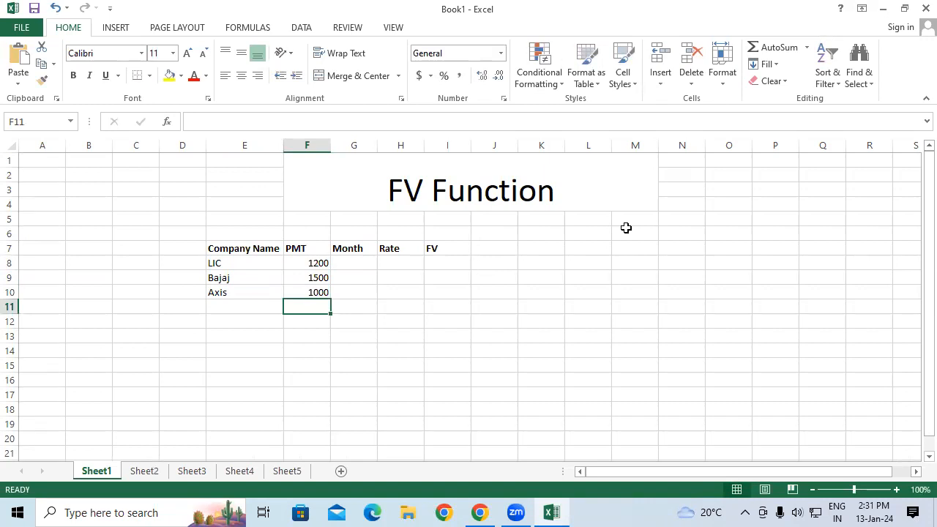
Enter the Month values 36, 48 and 60 in G8 through G10.
left_click(364, 260)
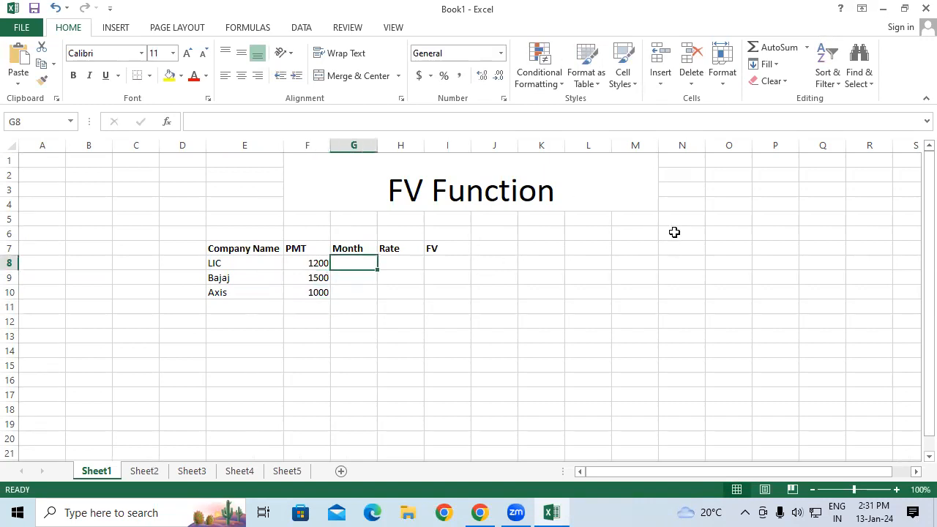
type("360")
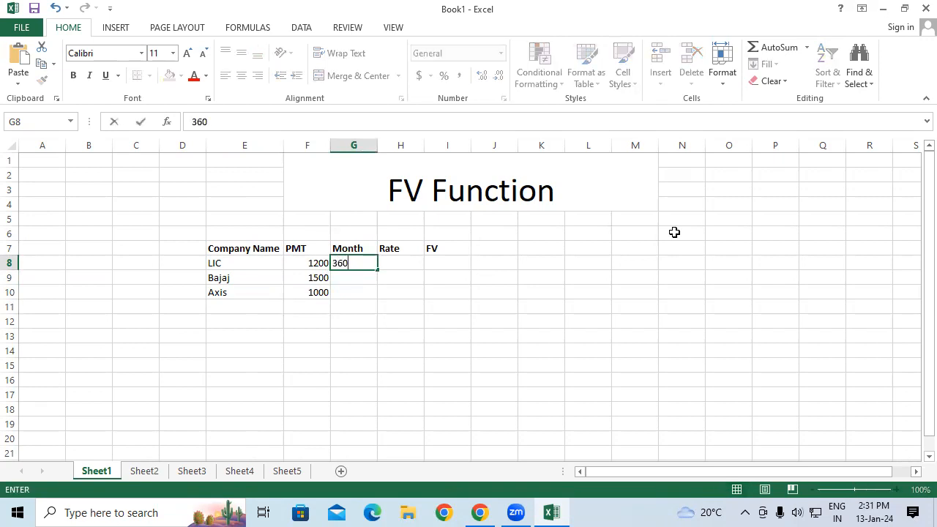
key("BackSpace")
key("Return")
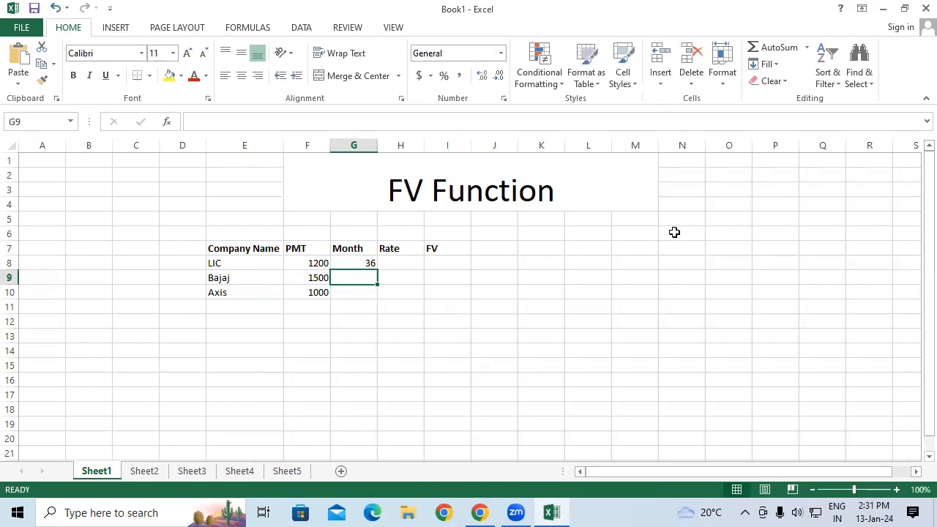
type("48")
key("Return")
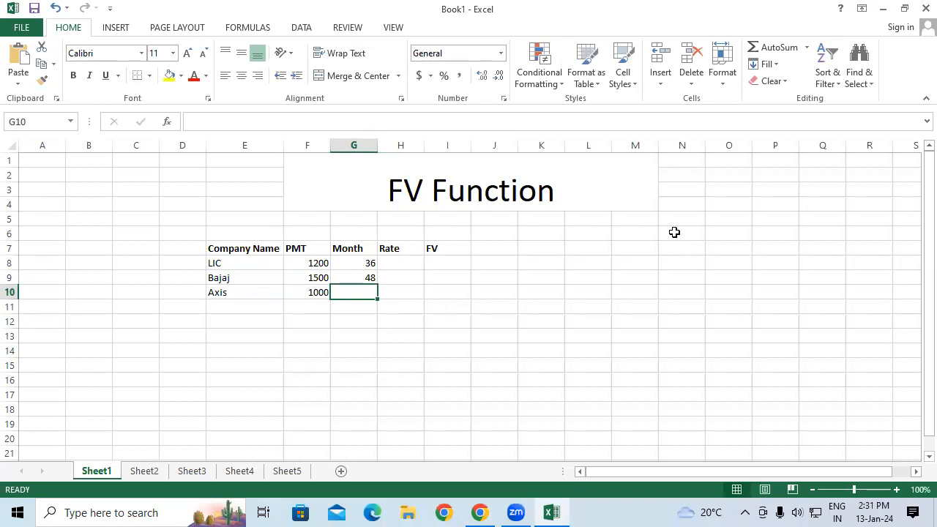
type("60")
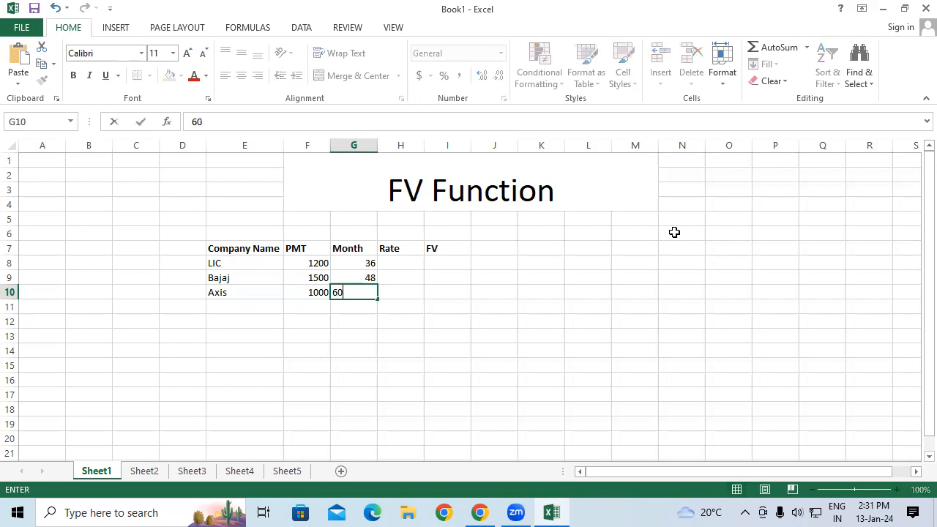
key("Return")
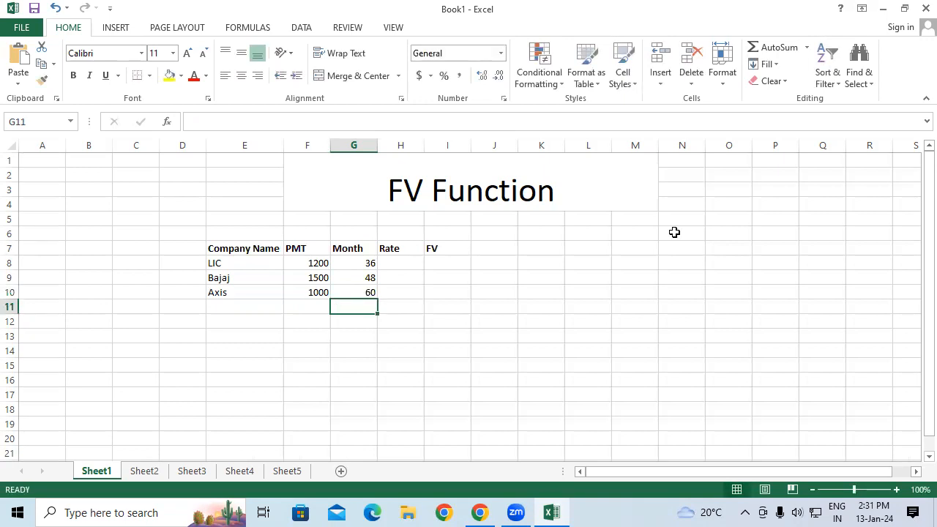
Enter the Rate values 7%, 9% and 12% in H8 through H10.
left_click(386, 262)
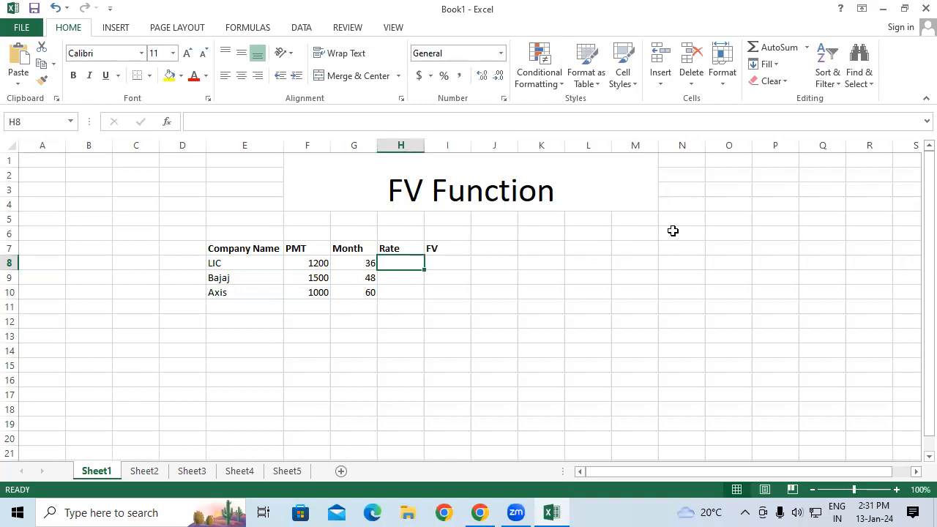
type("7%")
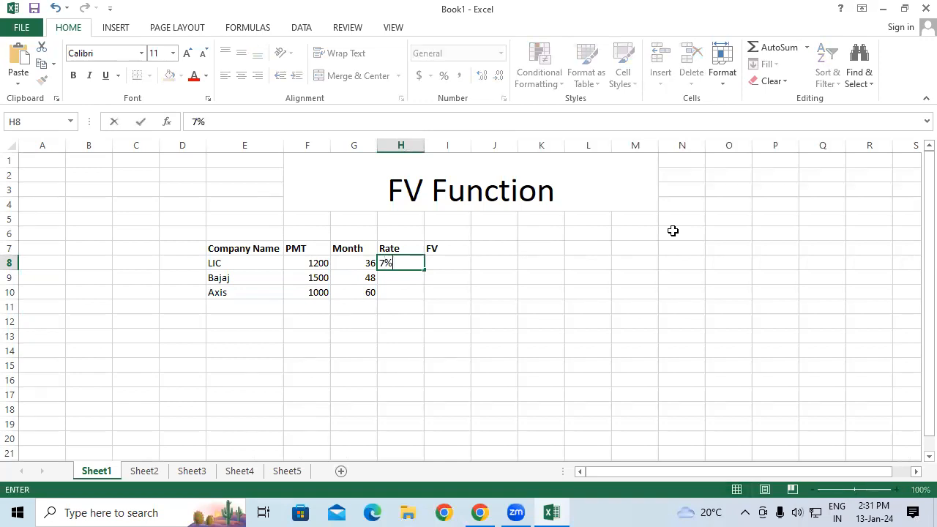
key("Return")
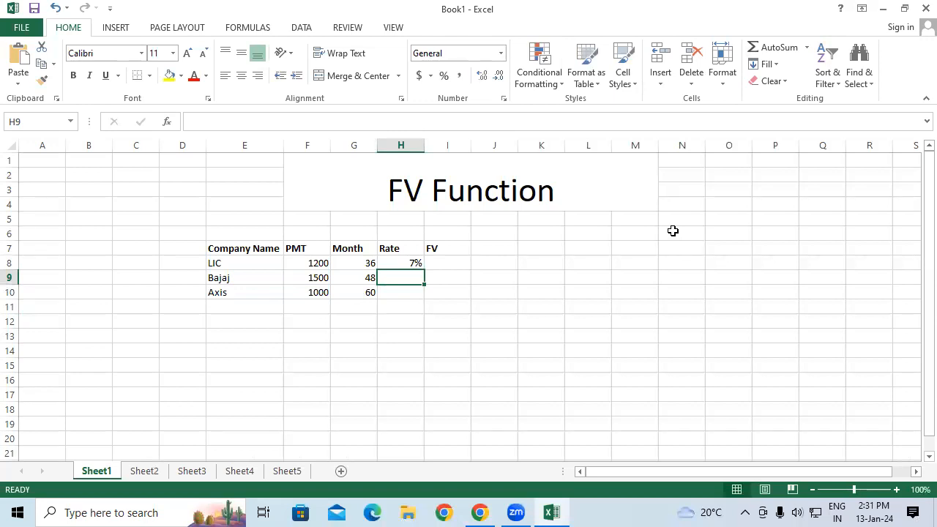
type("9%")
key("Return")
type("10")
key("BackSpace")
type("2")
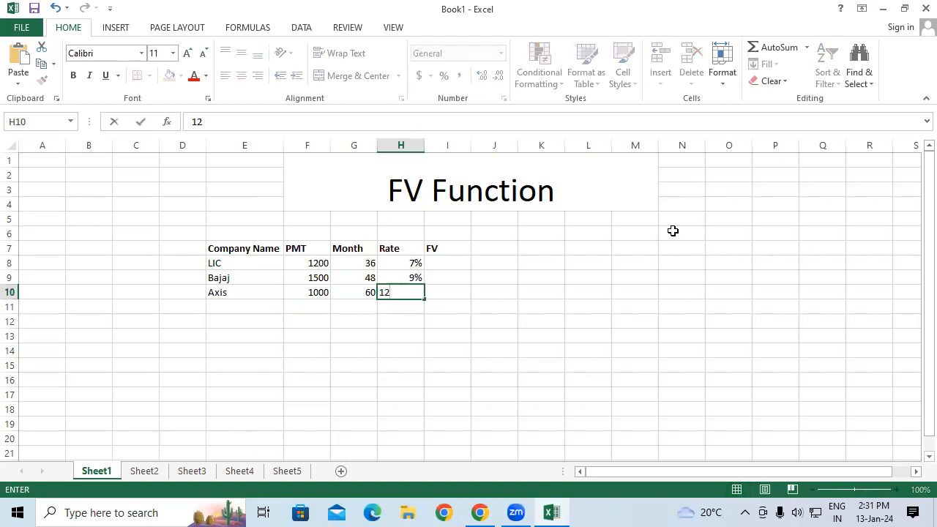
type("%")
key("Return")
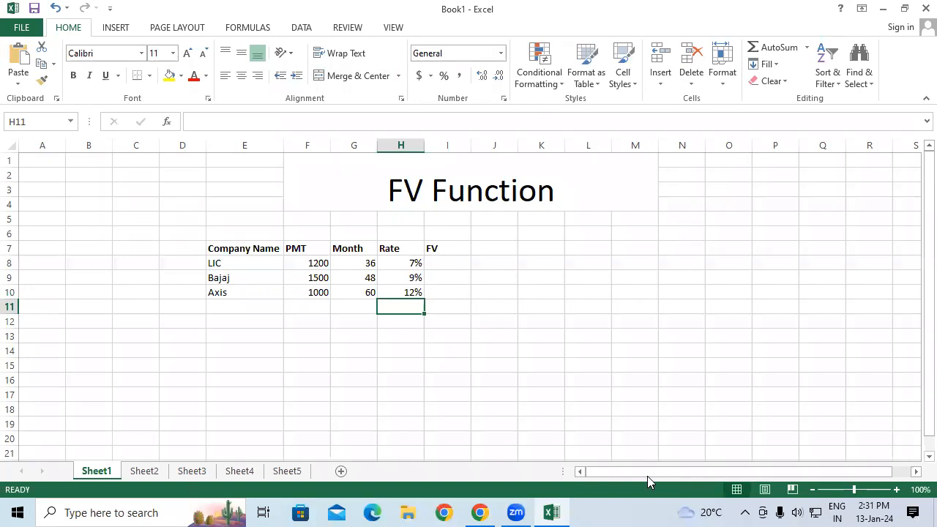
mouse_move(332, 286)
left_mouse_down()
mouse_move(300, 293)
mouse_move(331, 297)
mouse_move(341, 274)
mouse_move(359, 299)
mouse_move(385, 271)
left_mouse_up()
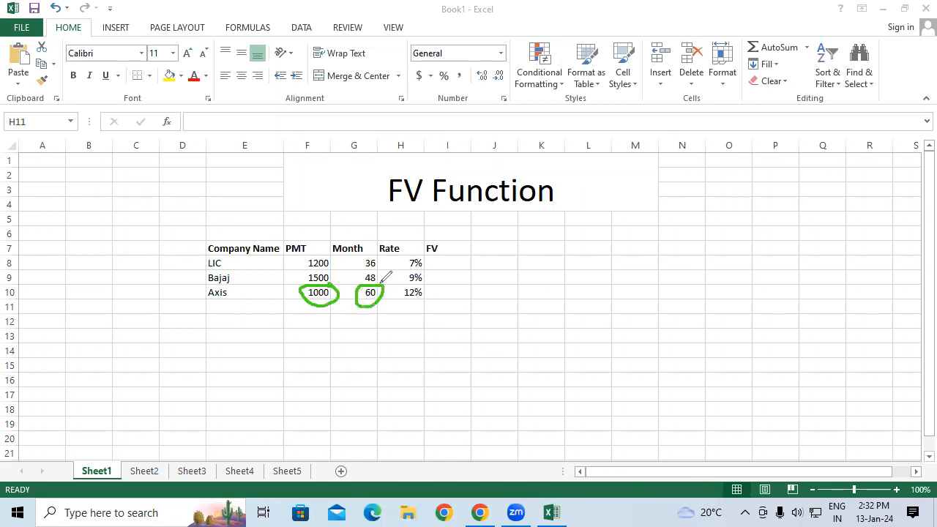
mouse_move(414, 328)
left_mouse_down()
mouse_move(431, 359)
mouse_move(460, 301)
mouse_move(473, 304)
left_mouse_up()
left_click_drag(437, 392, 495, 319)
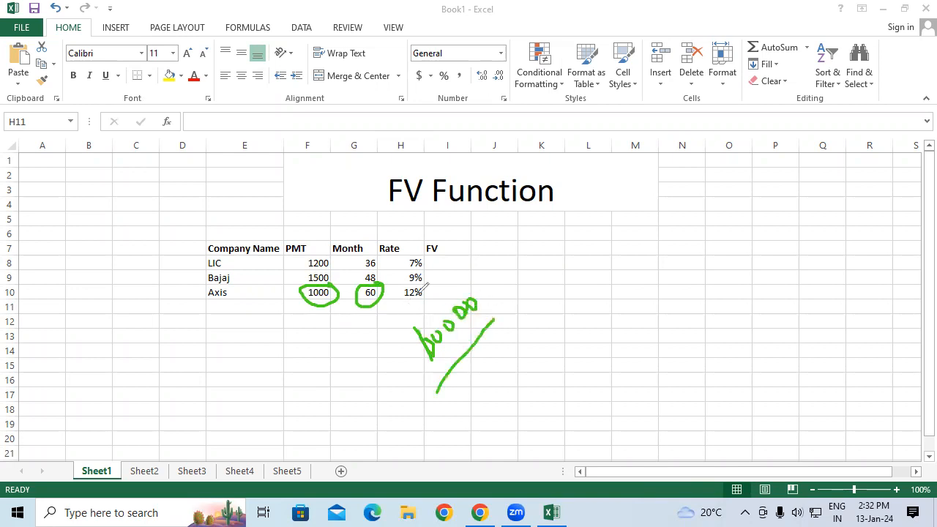
mouse_move(401, 283)
left_mouse_down()
mouse_move(438, 299)
mouse_move(423, 282)
left_mouse_up()
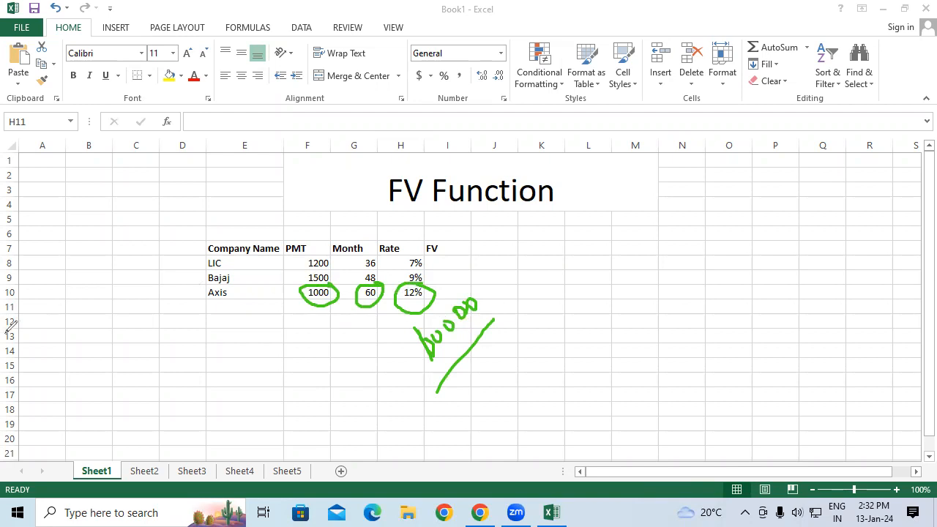
key("Escape")
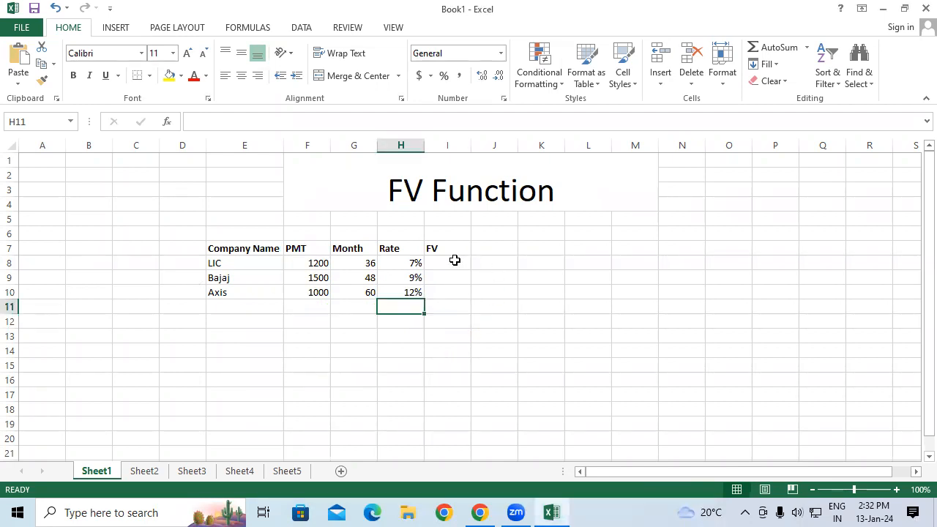
Enter the formula =FV(H8/12,G8,F8,,1) in I8 for LIC, with payments at the beginning of each period.
left_click(455, 260)
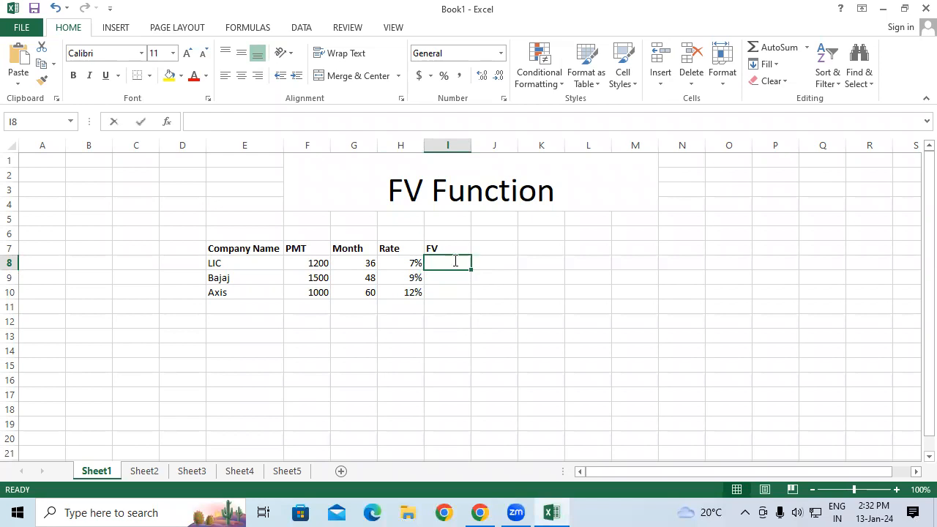
type("=fv")
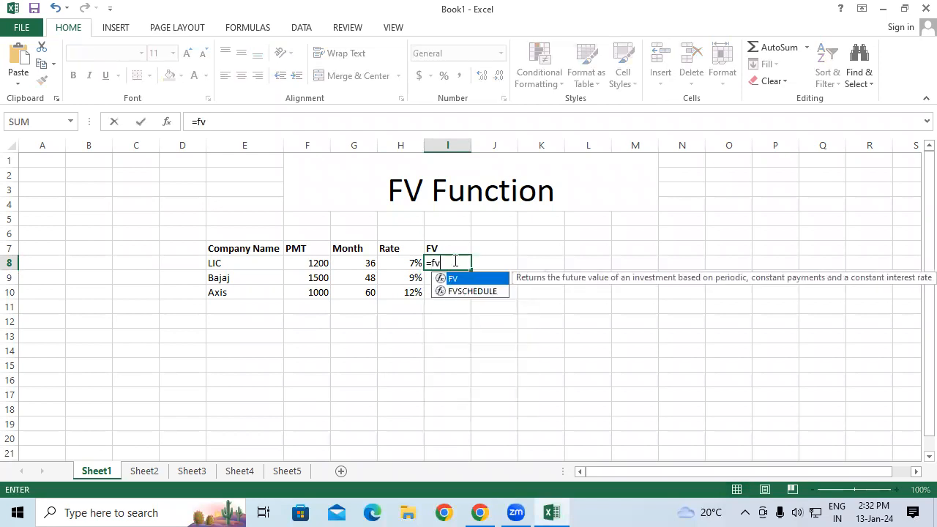
key("Tab")
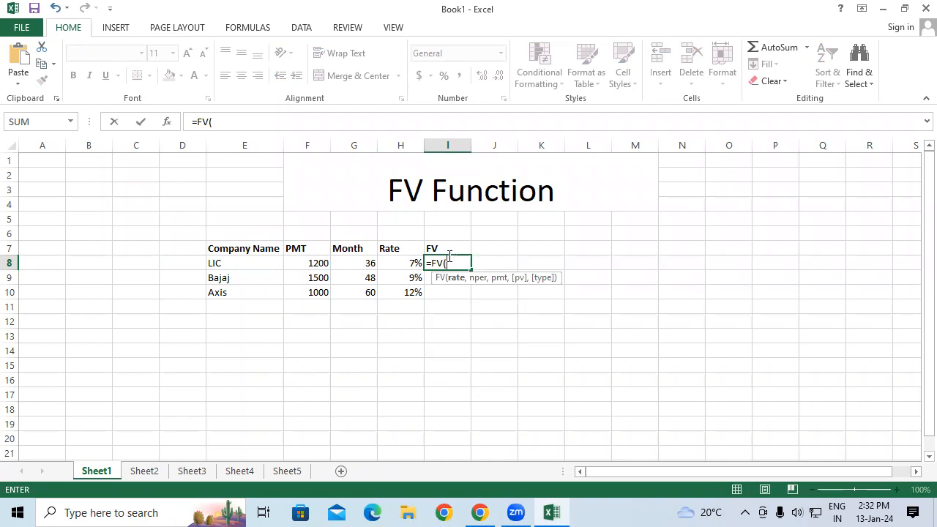
left_click(407, 262)
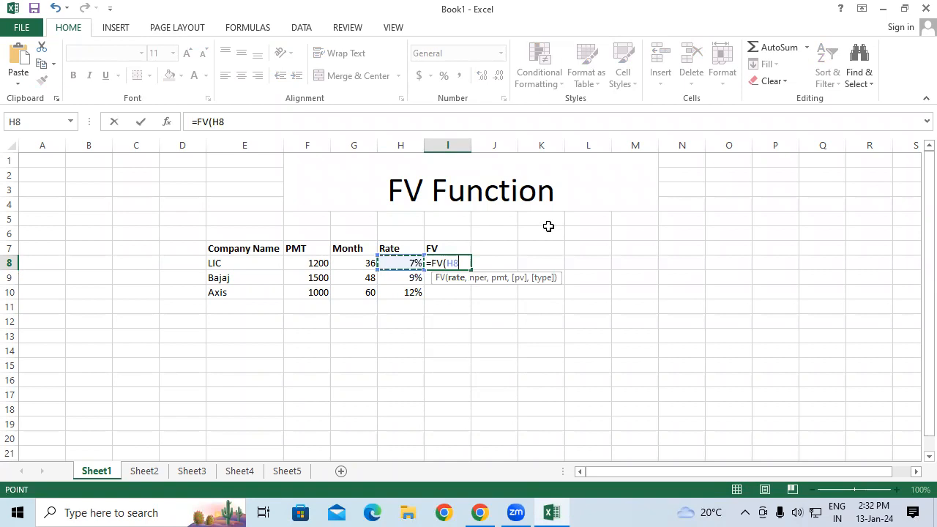
type("/12,")
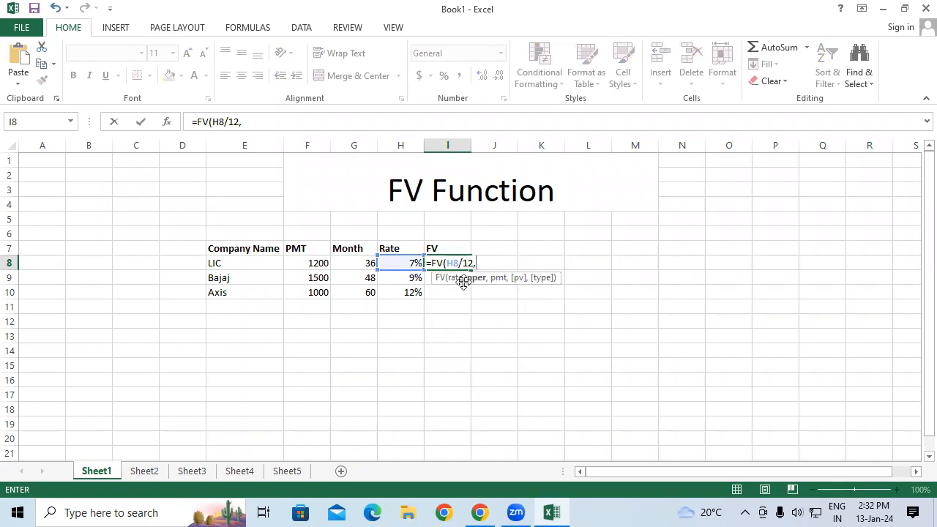
left_click(359, 260)
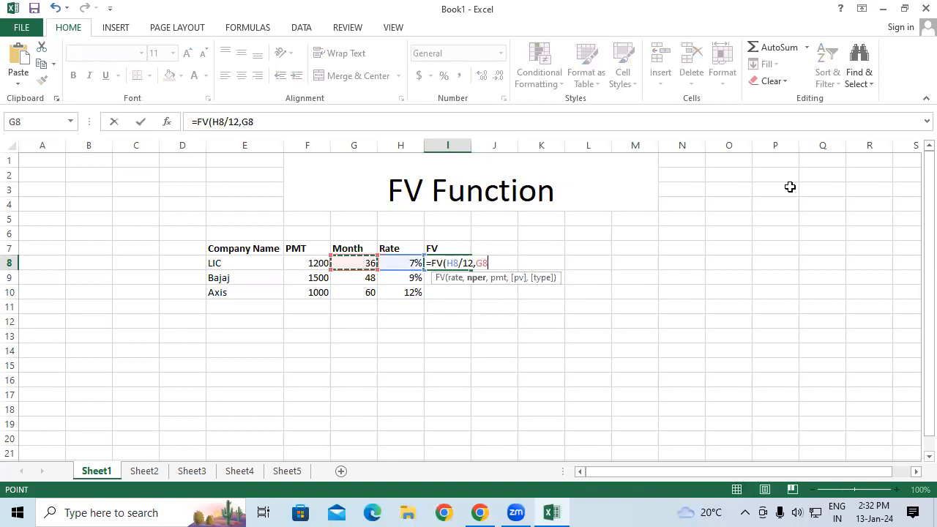
type(",")
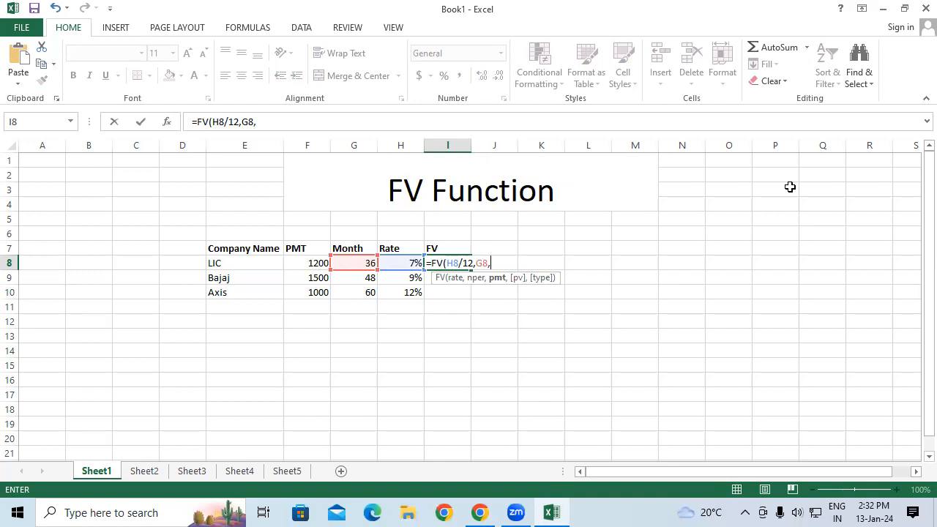
left_click(303, 265)
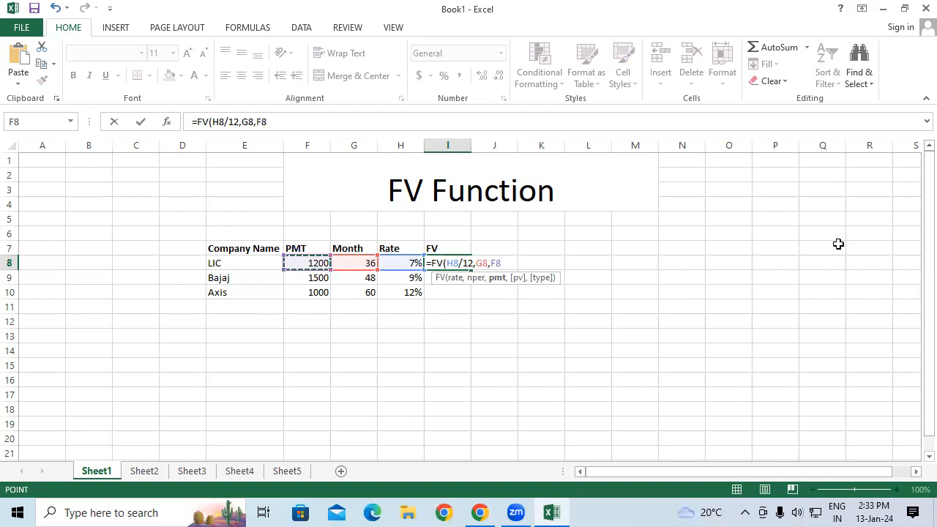
type(",")
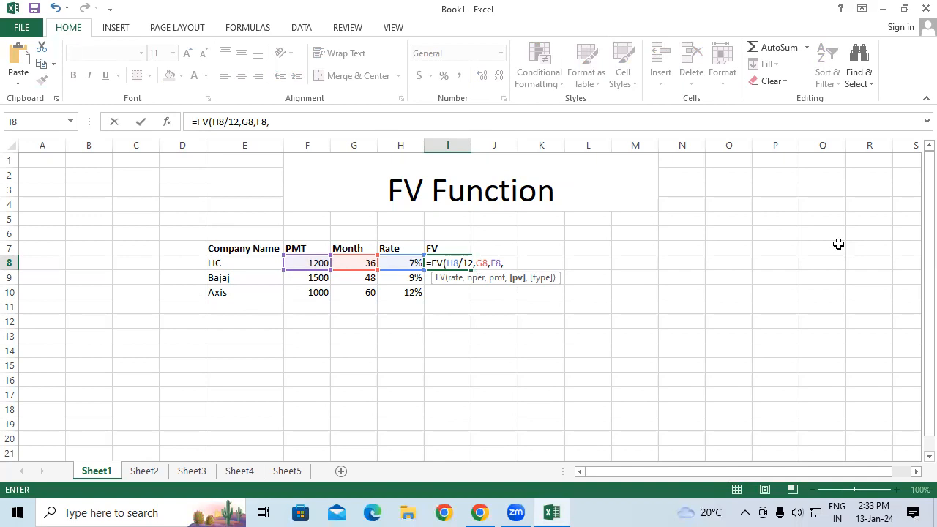
type("0")
key("BackSpace")
type(",")
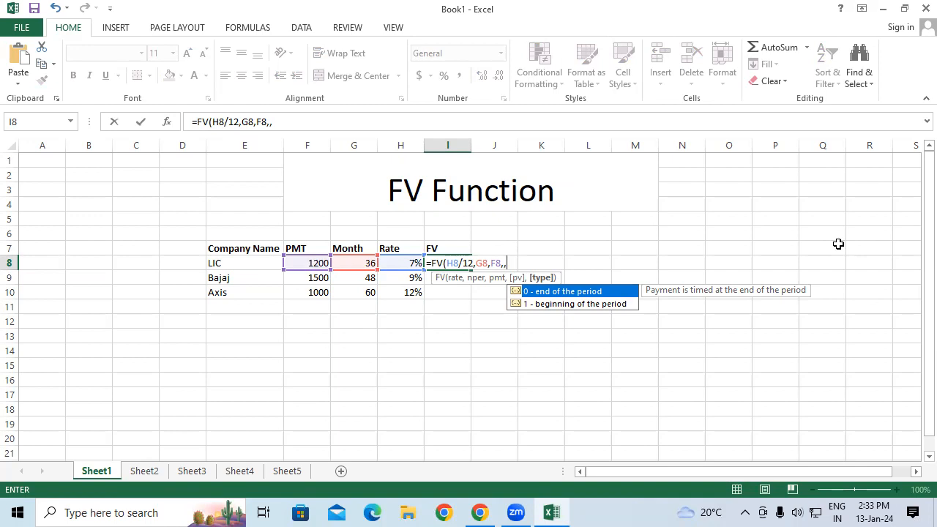
type("1)")
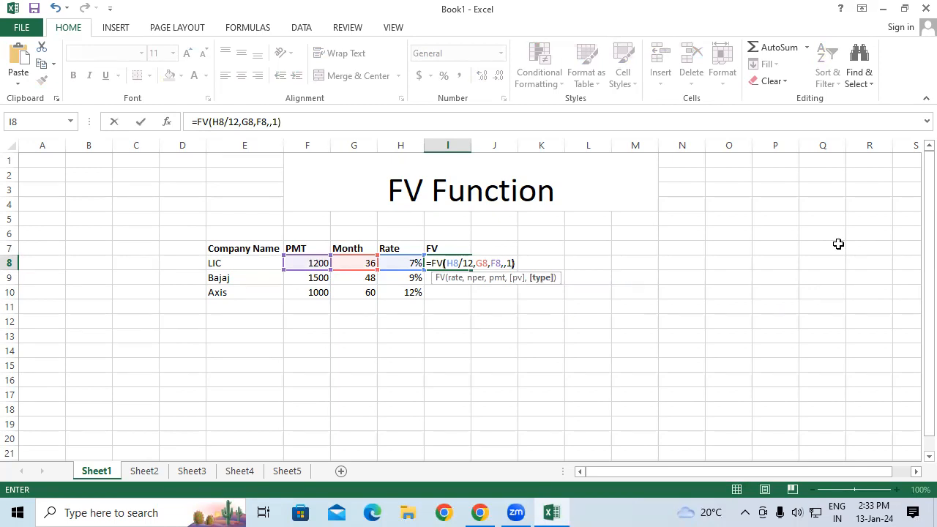
key("Return")
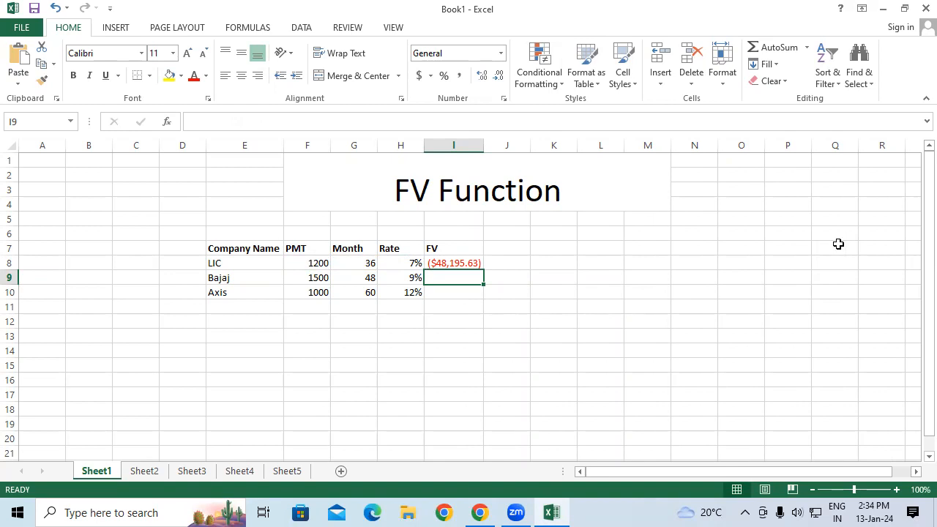
Delete the FV formula from I8 and review the PMT, Month and Rate cells of row 8.
key("Up")
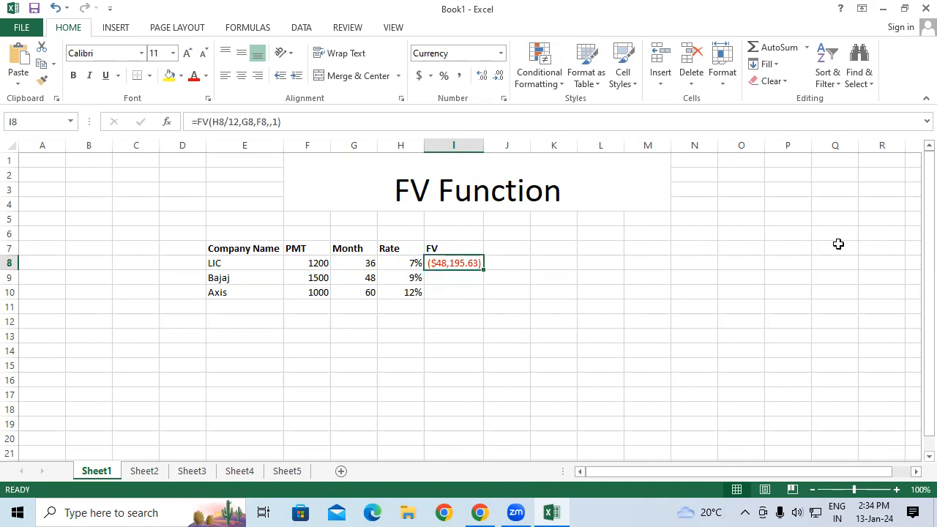
key("Delete")
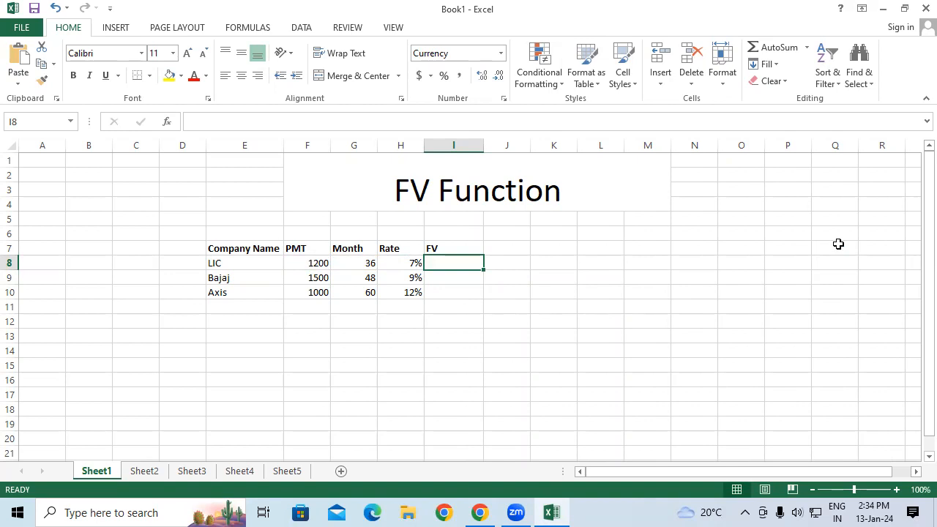
left_click(309, 264)
left_click(353, 262)
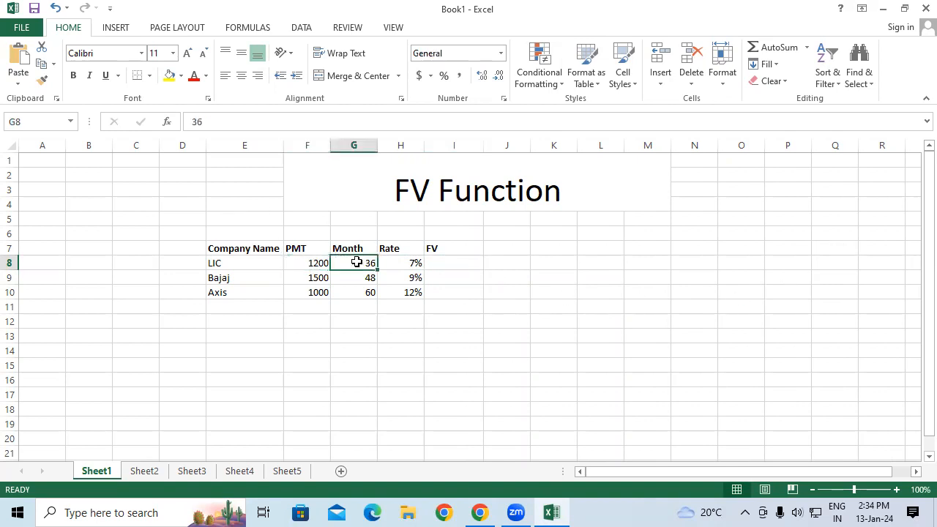
left_click(403, 260)
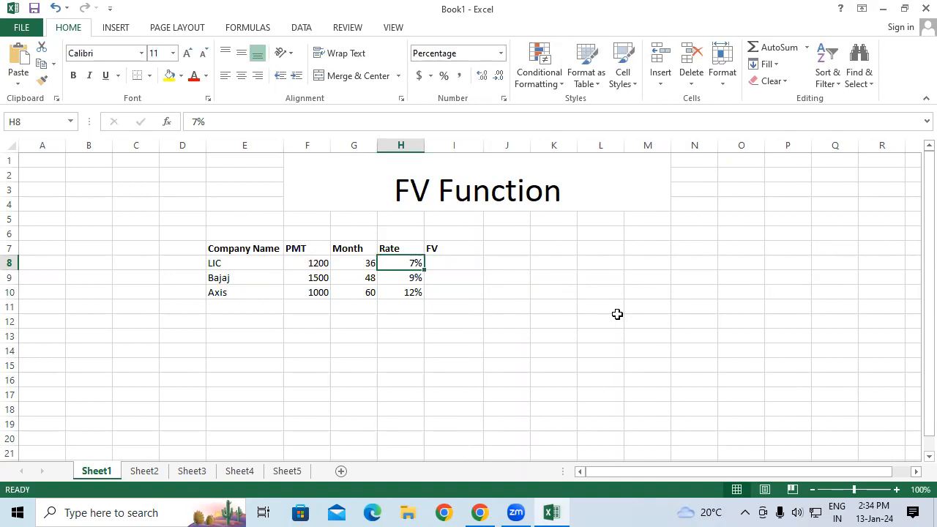
Re-enter =FV(H8/12,G8,F8,,1) in I8 to calculate LIC's future value with beginning-of-period payments.
left_click(436, 262)
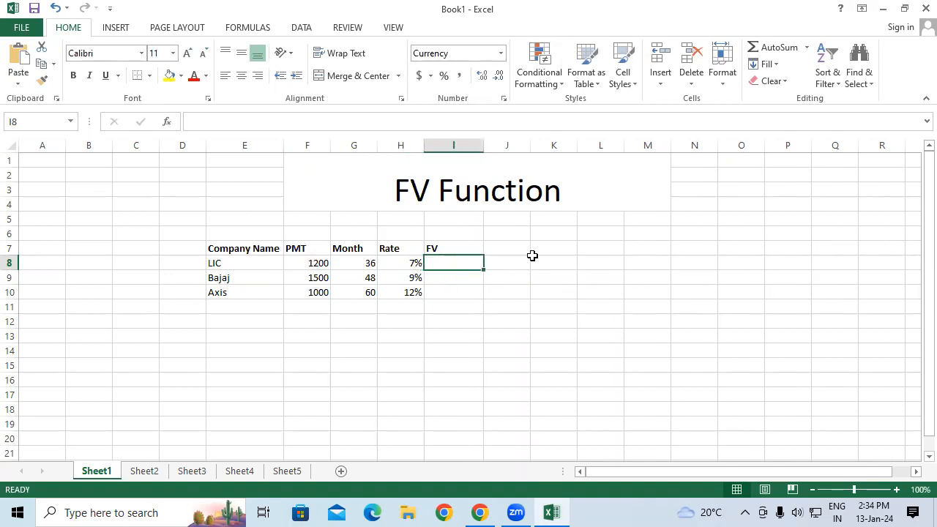
type("=fv")
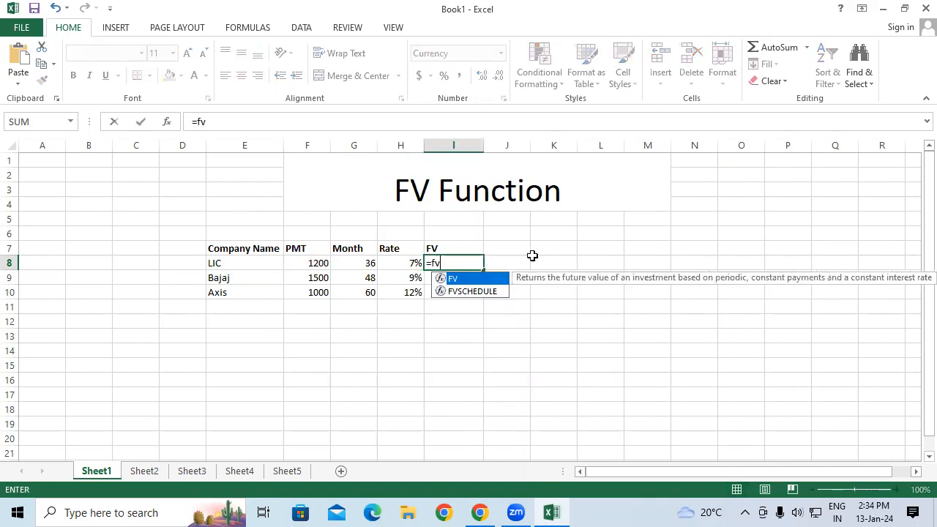
key("Tab")
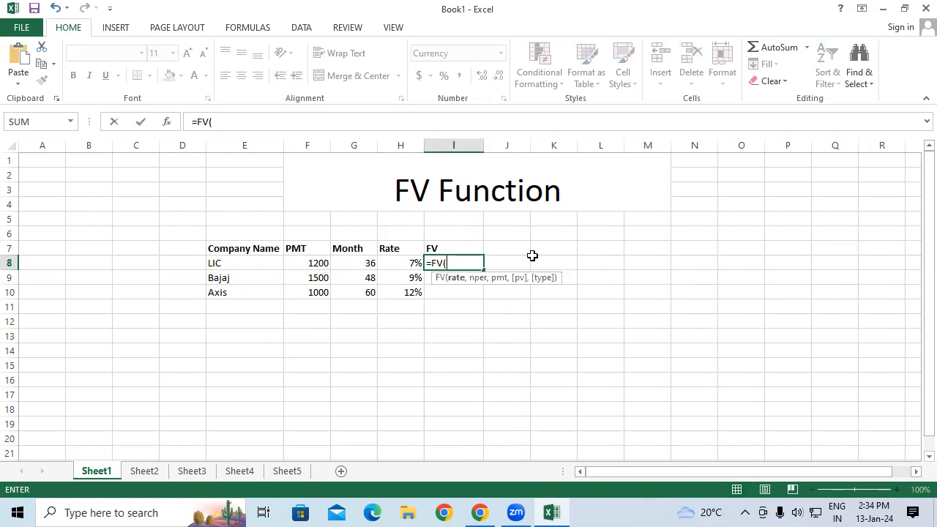
left_click(407, 259)
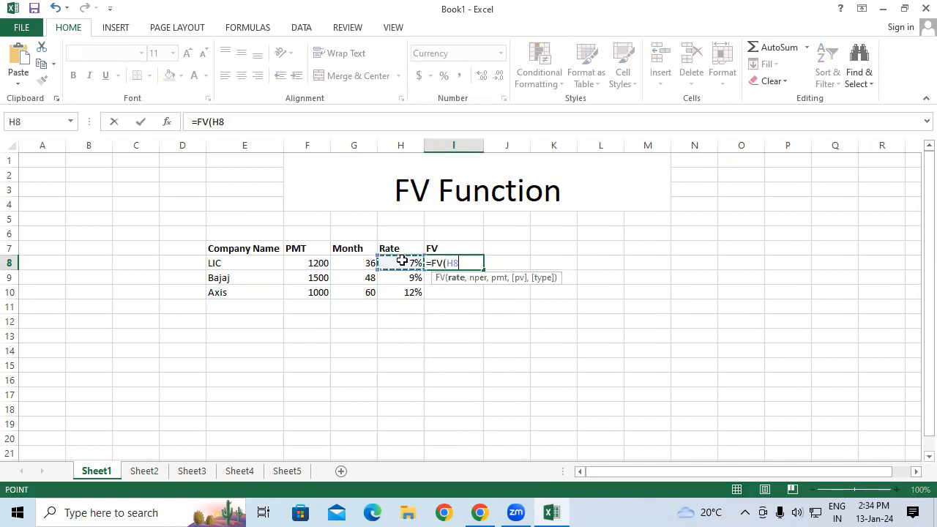
type("/1")
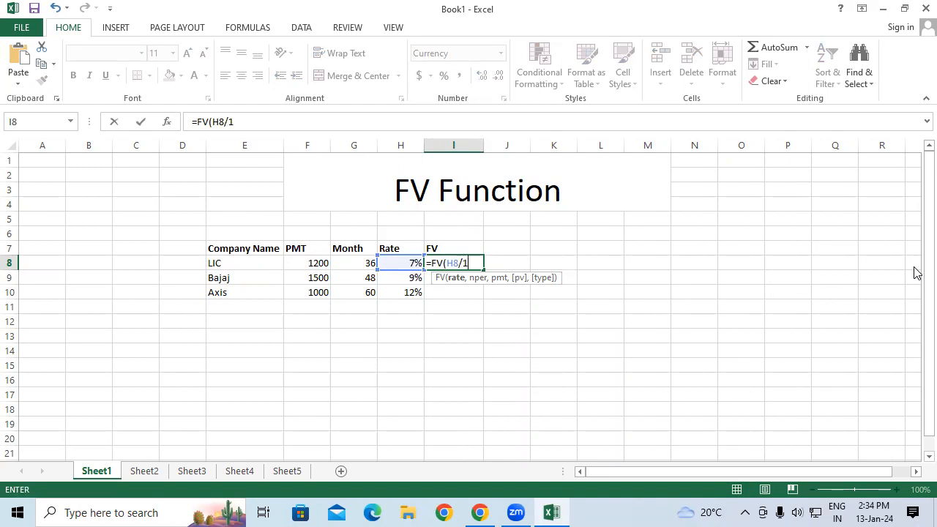
type("2,")
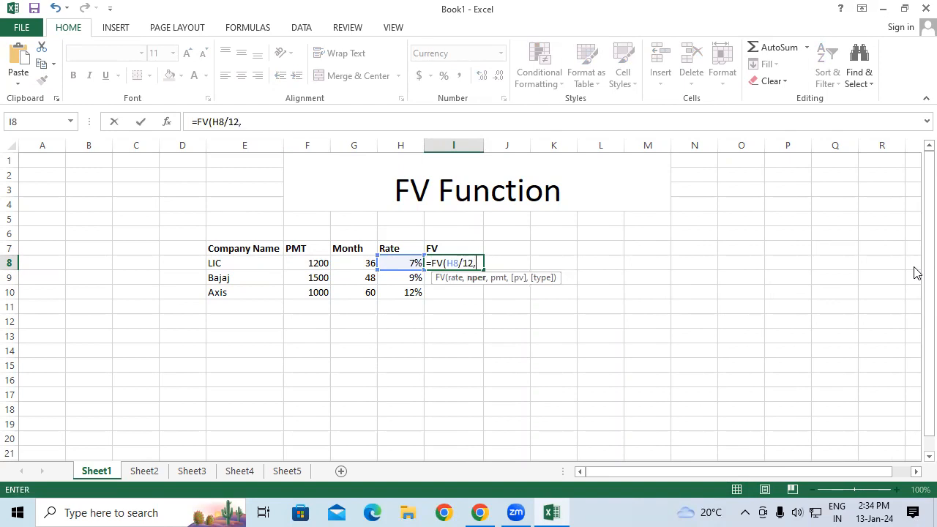
left_click(348, 262)
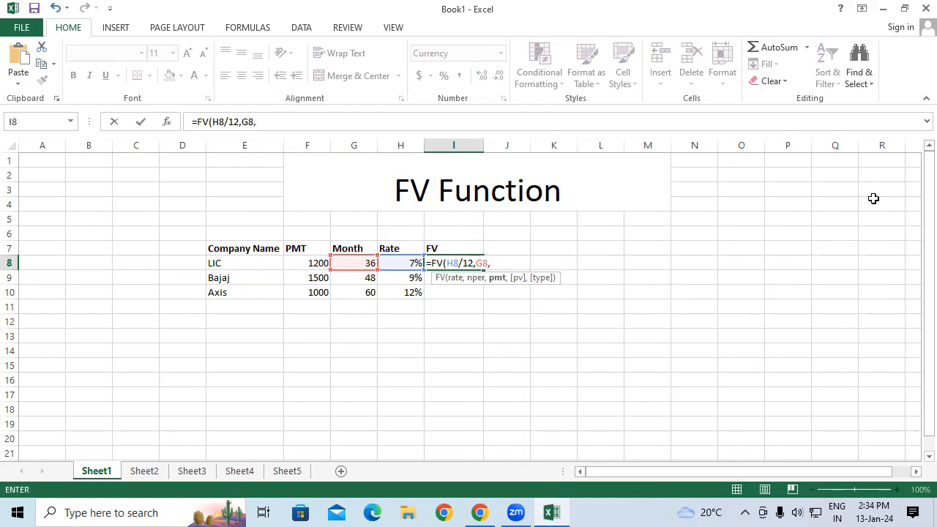
left_click(305, 263)
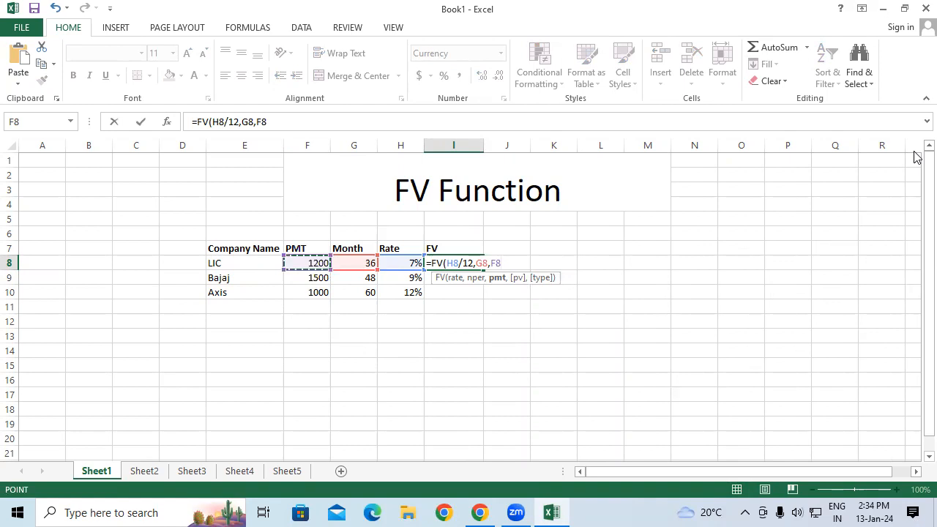
type(",")
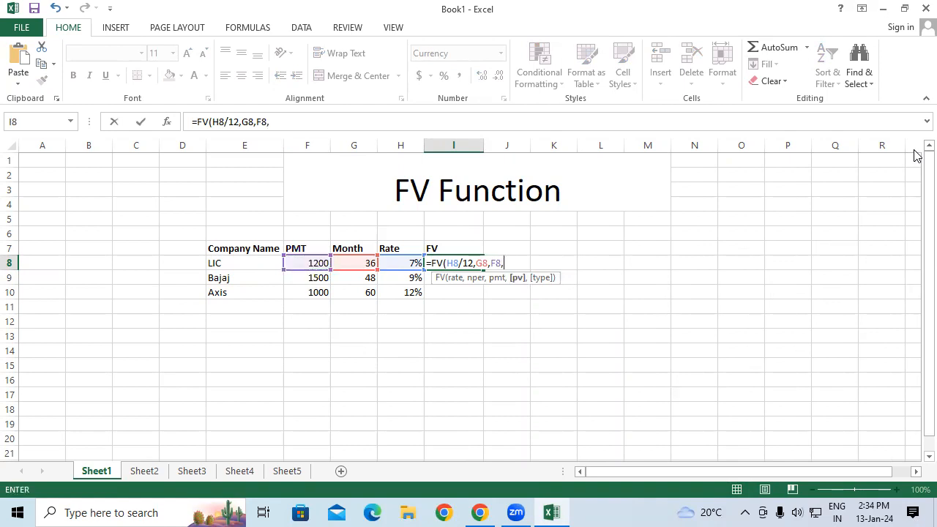
type(",")
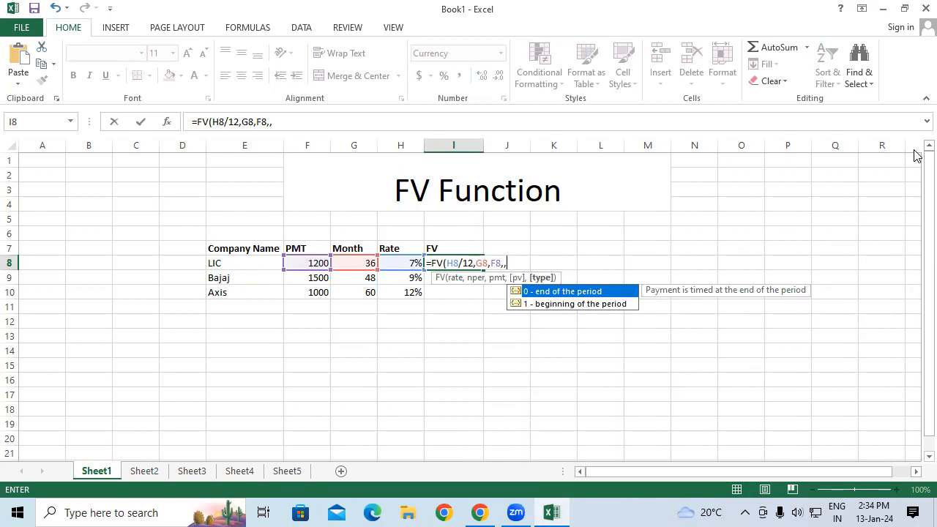
type("1)")
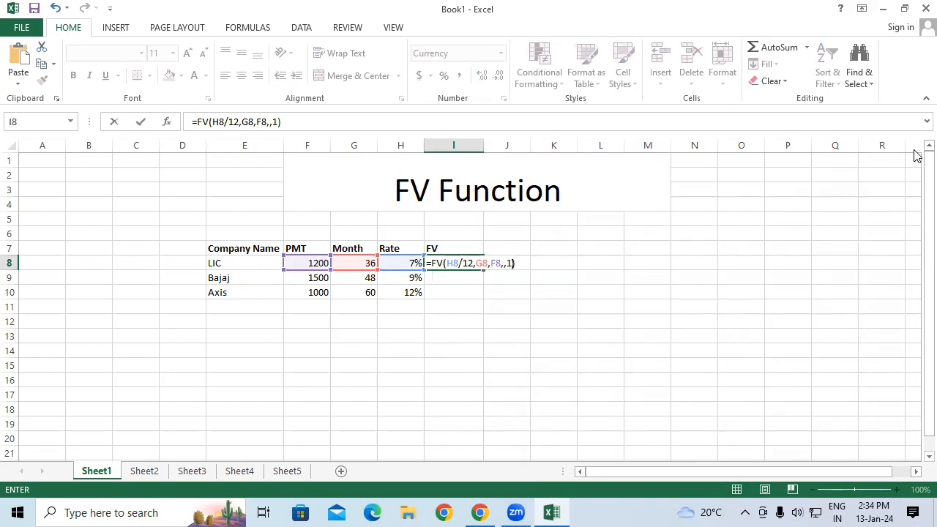
key("Return")
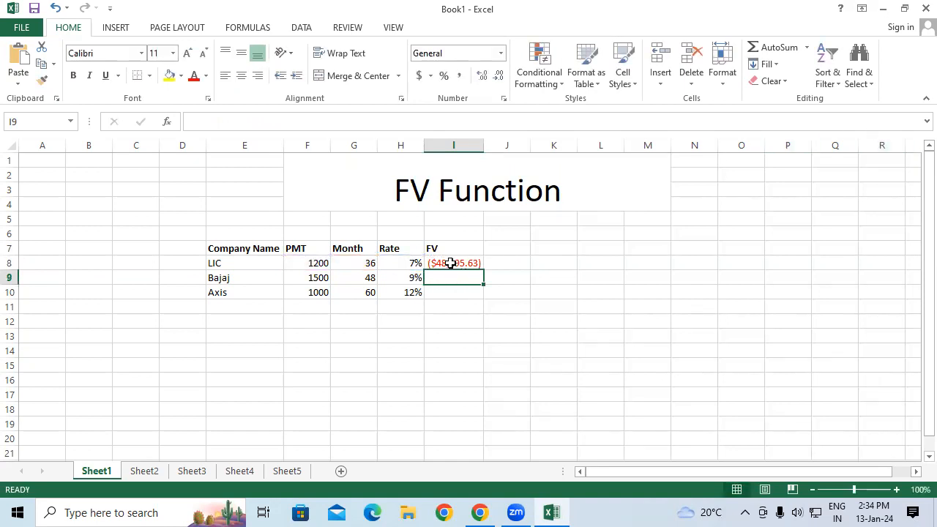
Enter =F8*G8 in J8 to total LIC's payments, and compare it with the PMT and FV cells.
left_click(506, 263)
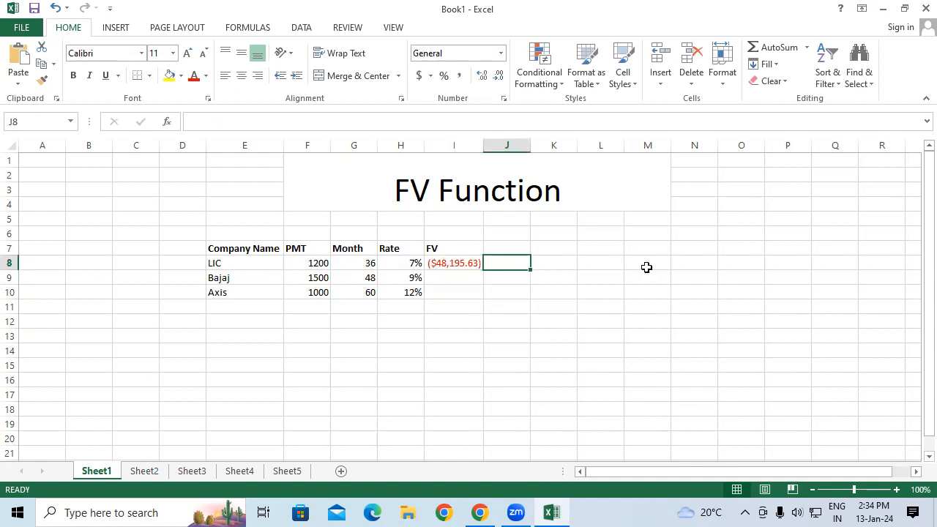
type("=")
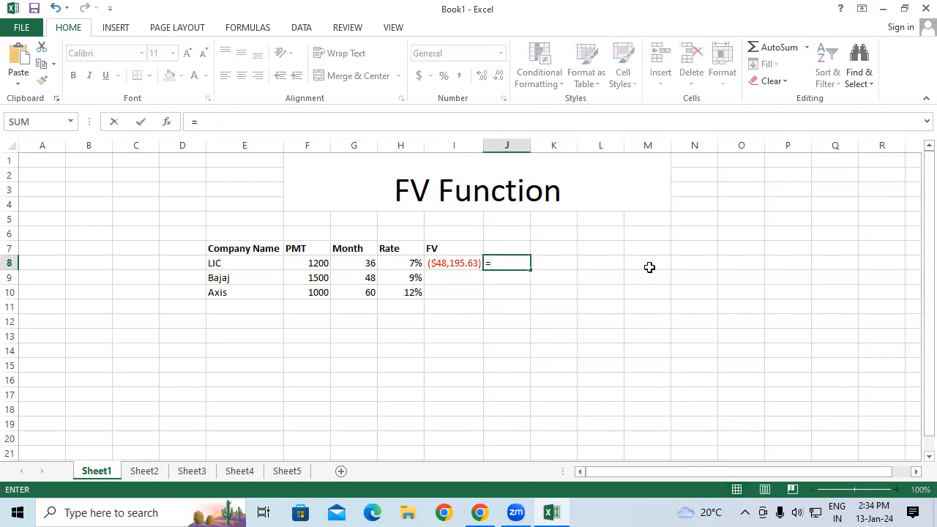
left_click(311, 262)
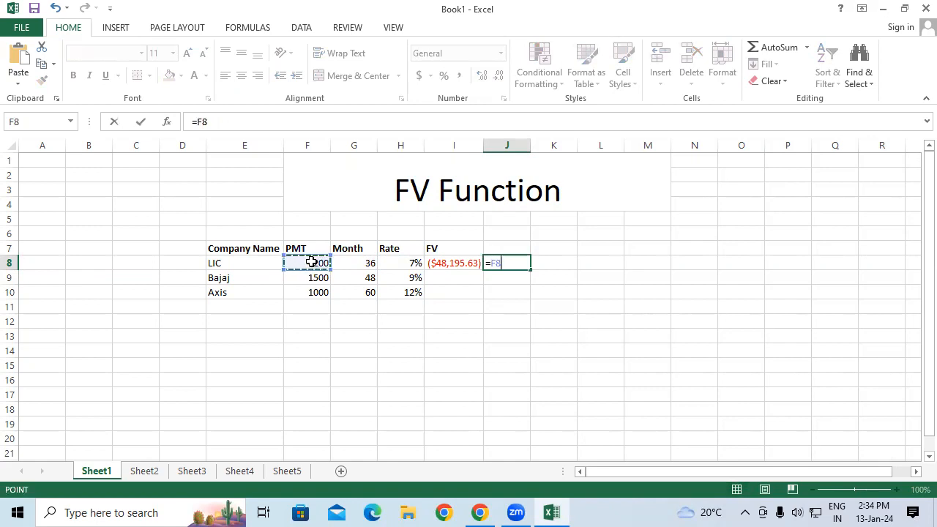
type("*")
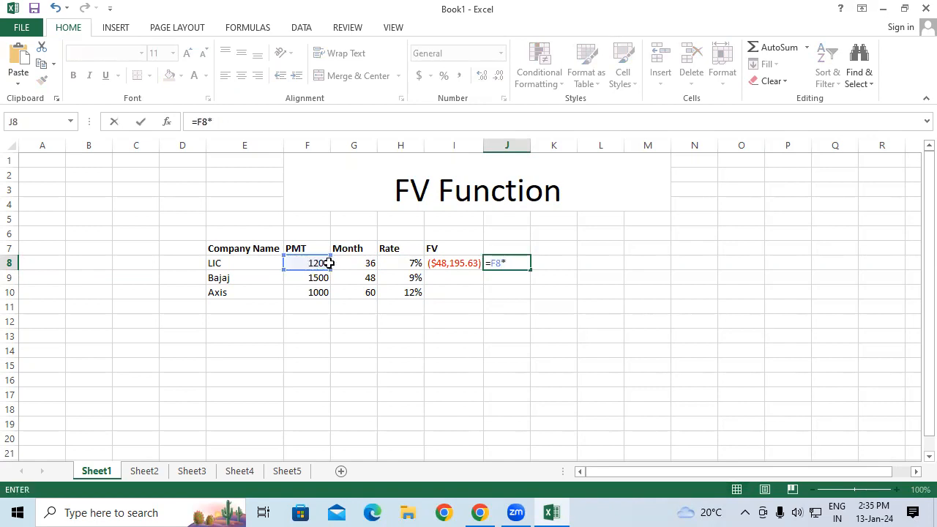
left_click(356, 262)
key("Return")
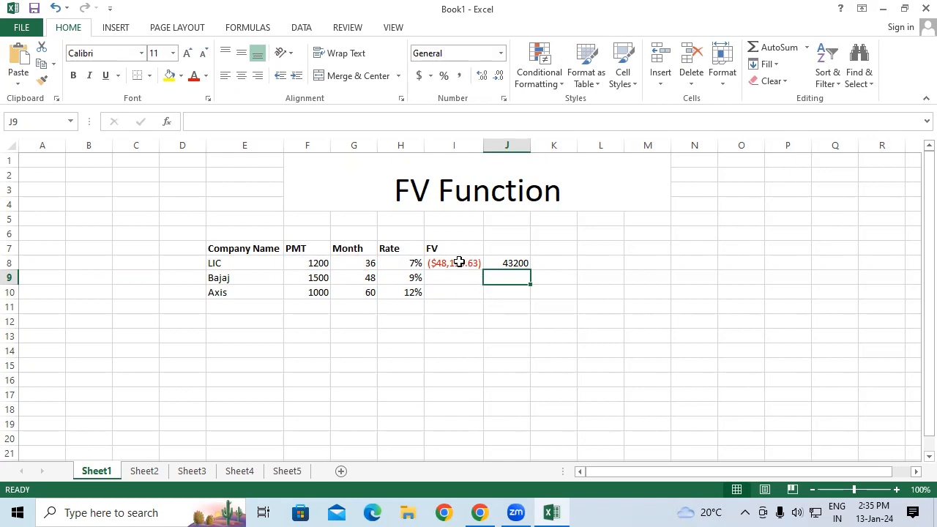
left_click(328, 268)
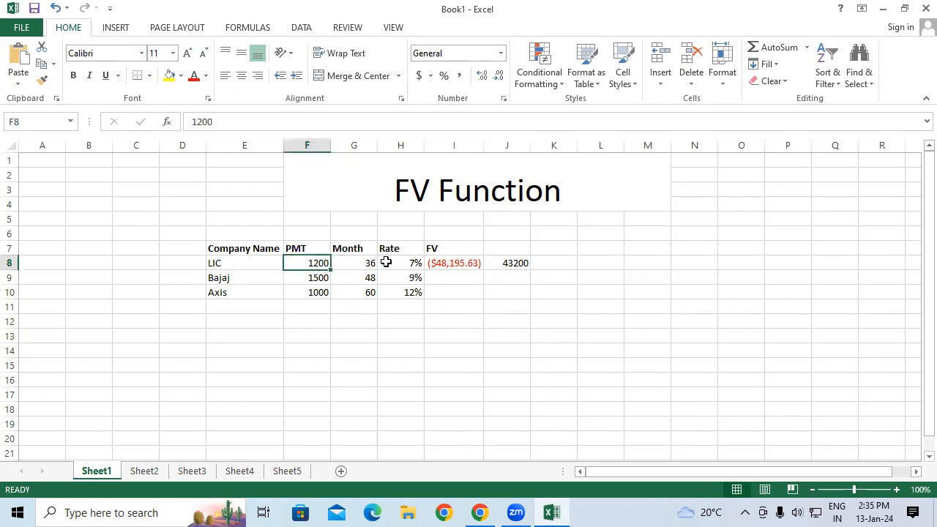
left_click(447, 263)
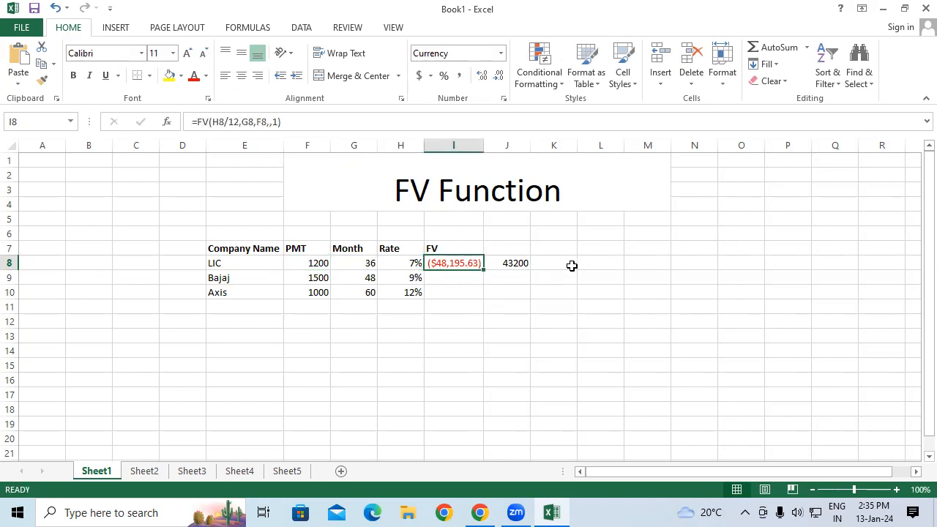
Enter =48195.63-J8 in K8 to find the difference between LIC's future value and total payments.
left_click(568, 264)
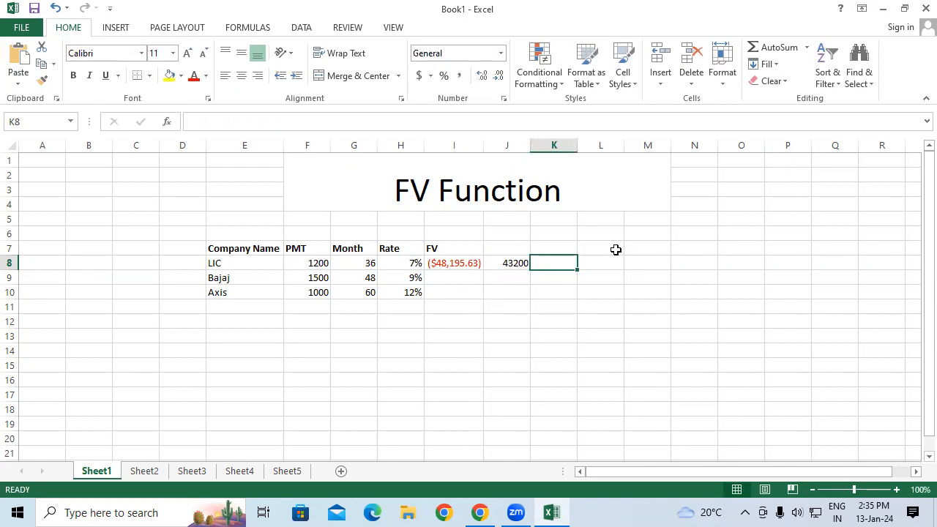
type("=")
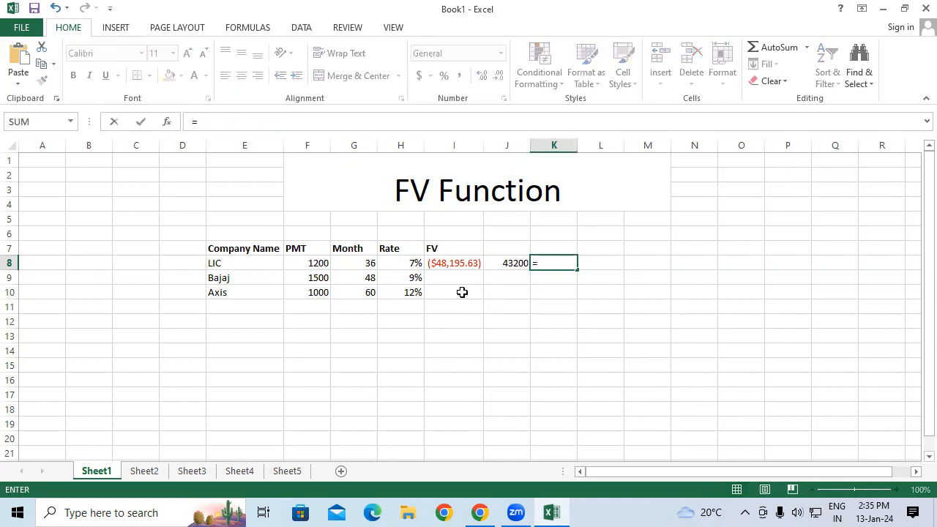
type("48195.63")
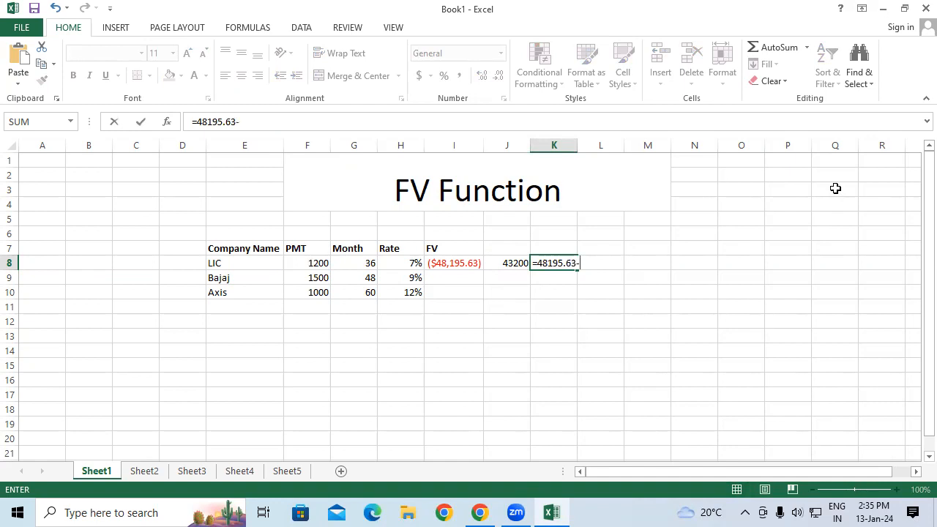
type("-")
left_click(490, 262)
key("Return")
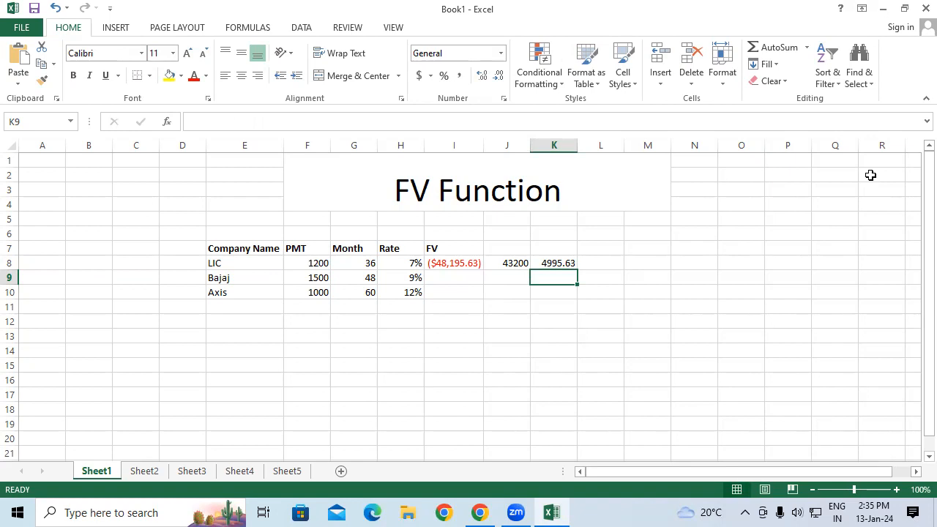
Fill the FV formula from I8 down to I10 for Bajaj and Axis.
left_click(461, 263)
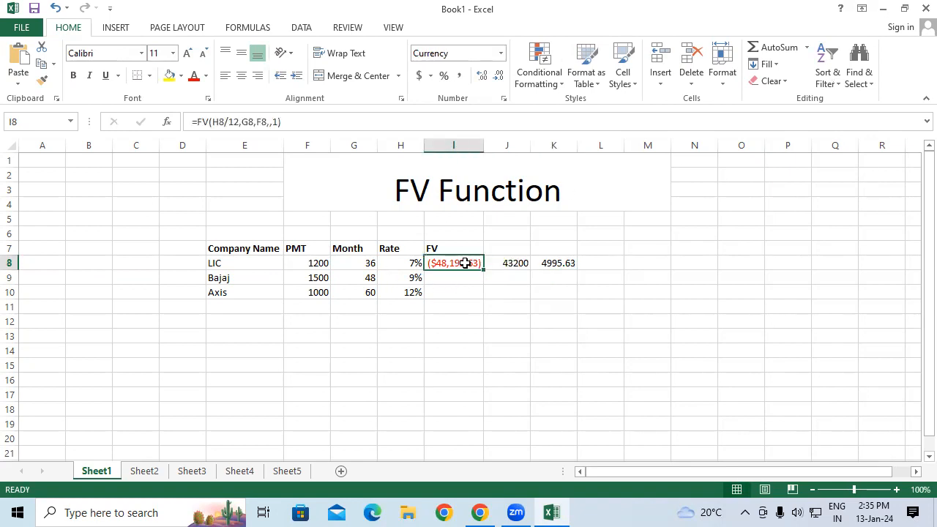
left_click_drag(484, 270, 484, 299)
left_click(468, 366)
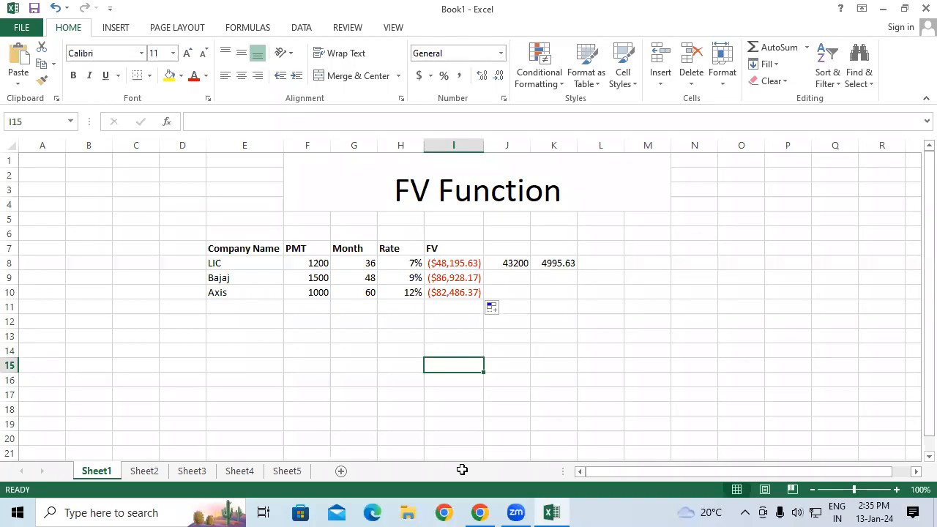
mouse_move(333, 286)
left_mouse_down()
mouse_move(335, 296)
mouse_move(359, 282)
mouse_move(370, 307)
mouse_move(389, 278)
mouse_move(370, 273)
left_mouse_up()
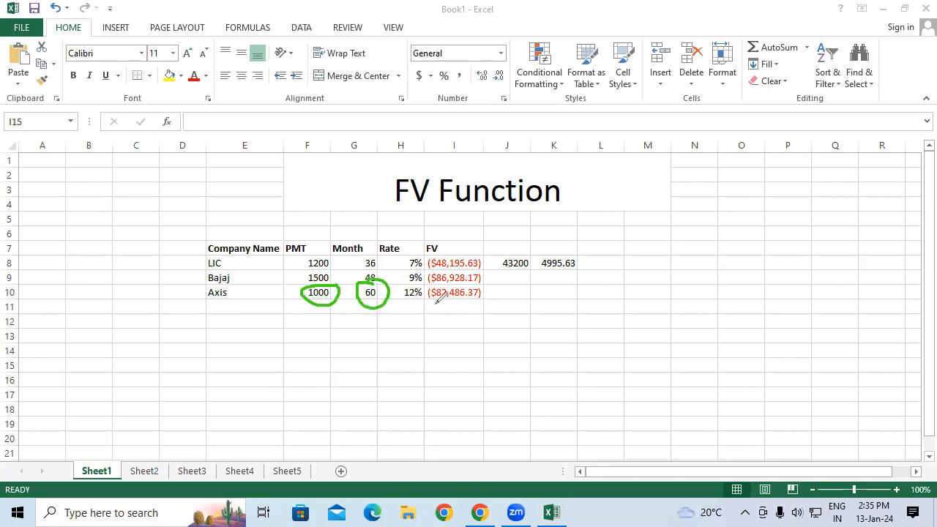
mouse_move(452, 280)
left_mouse_down()
mouse_move(424, 296)
mouse_move(458, 308)
mouse_move(499, 292)
mouse_move(486, 287)
left_mouse_up()
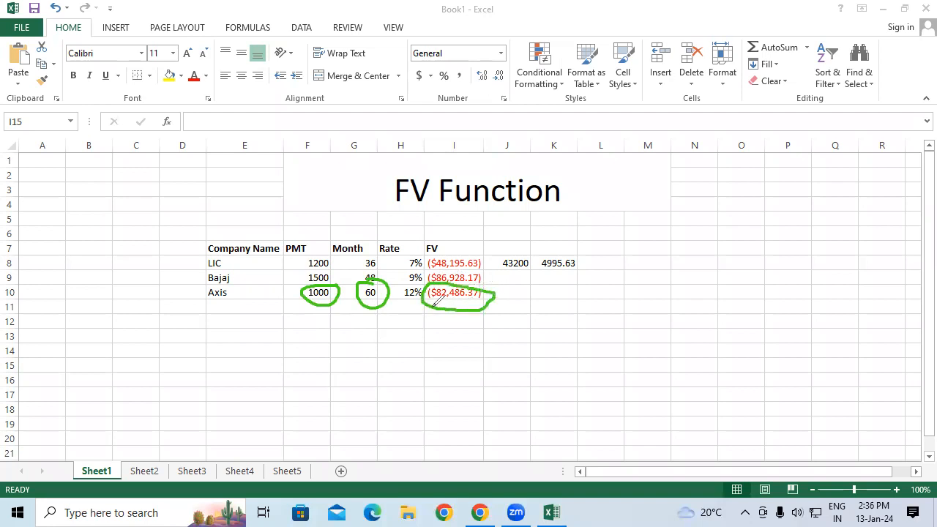
left_click_drag(431, 303, 481, 301)
left_click(80, 347)
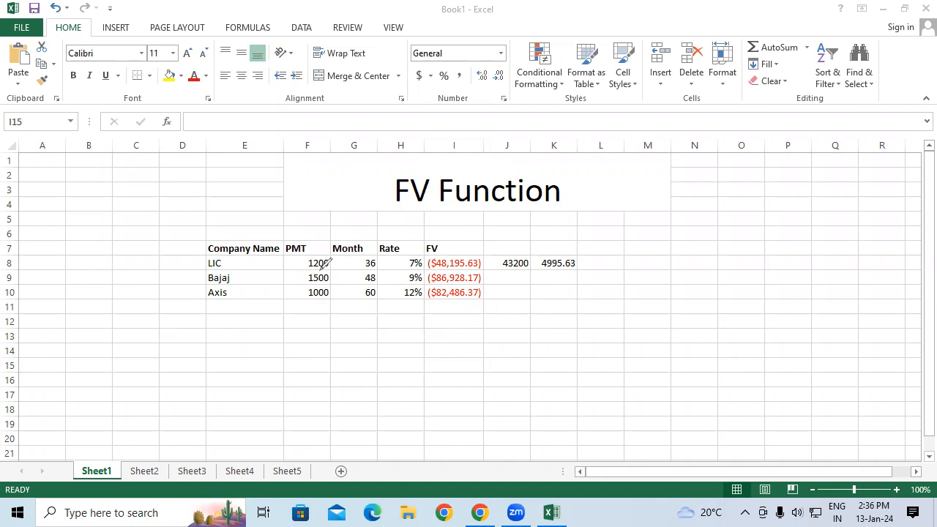
mouse_move(316, 287)
left_mouse_down()
mouse_move(300, 290)
mouse_move(325, 303)
mouse_move(340, 281)
mouse_move(319, 277)
left_mouse_up()
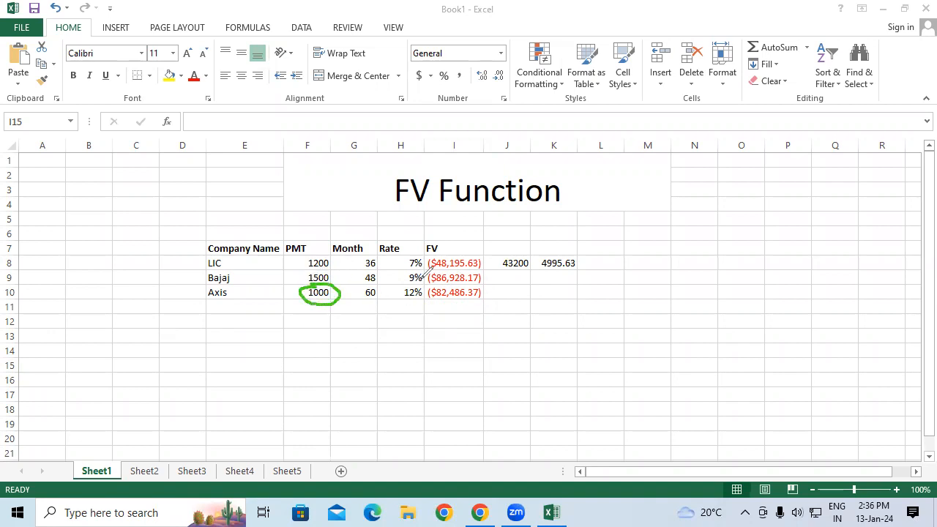
mouse_move(379, 285)
left_mouse_down()
mouse_move(360, 290)
mouse_move(382, 299)
mouse_move(388, 285)
mouse_move(377, 282)
left_mouse_up()
mouse_move(445, 285)
left_mouse_down()
mouse_move(449, 301)
mouse_move(479, 297)
mouse_move(481, 276)
mouse_move(423, 278)
mouse_move(403, 285)
mouse_move(416, 307)
mouse_move(425, 278)
left_mouse_up()
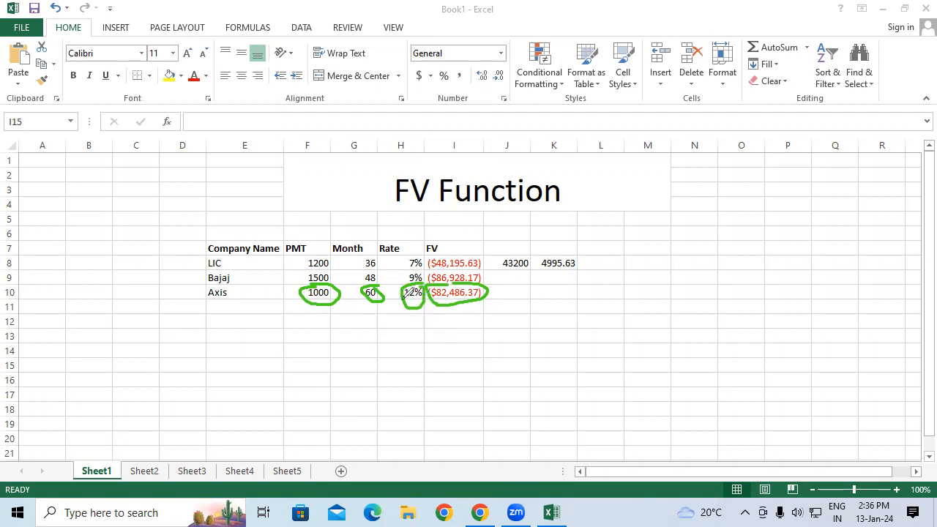
left_click_drag(397, 297, 406, 296)
left_click_drag(396, 337, 398, 356)
mouse_move(408, 339)
left_mouse_down()
mouse_move(414, 349)
mouse_move(410, 330)
mouse_move(392, 327)
mouse_move(408, 370)
mouse_move(407, 333)
left_mouse_up()
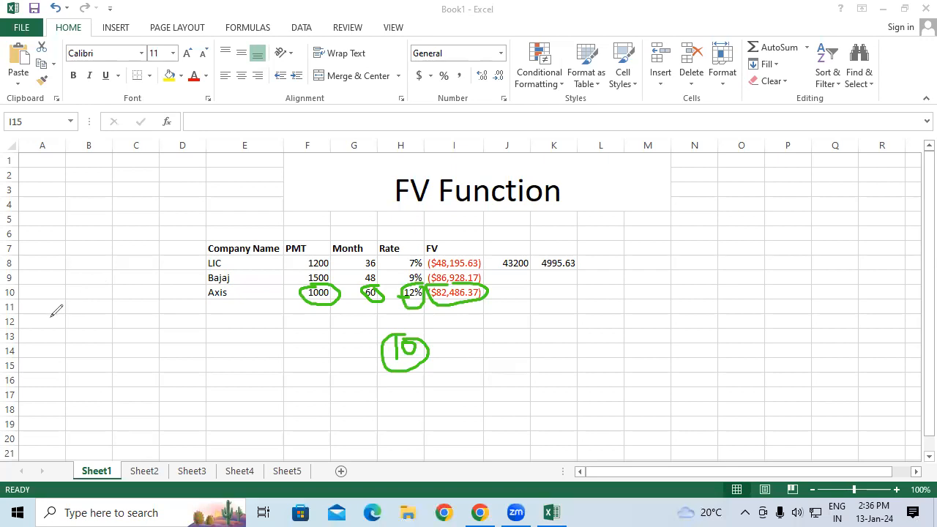
left_click(203, 376)
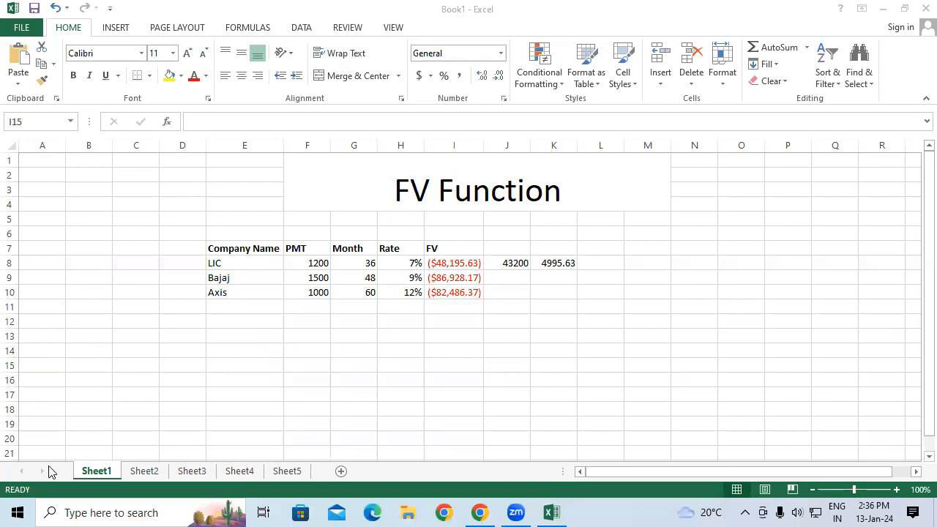
Copy Axis's row E10:H10 into row 11.
left_click_drag(244, 293, 401, 300)
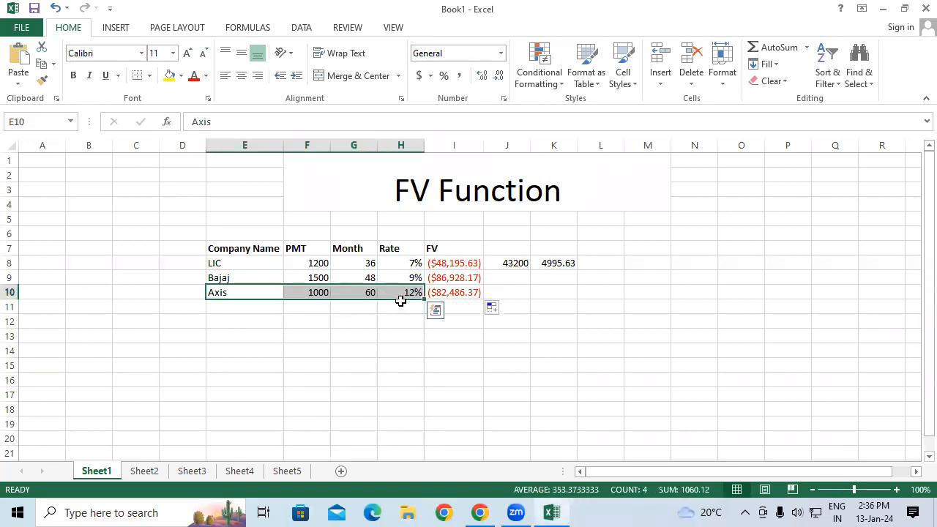
left_click(39, 63)
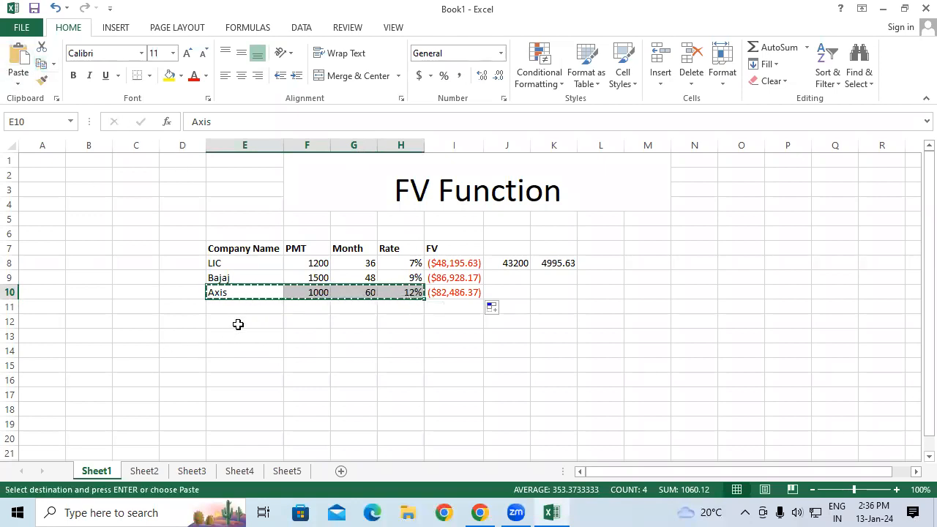
left_click(230, 307)
left_click(18, 57)
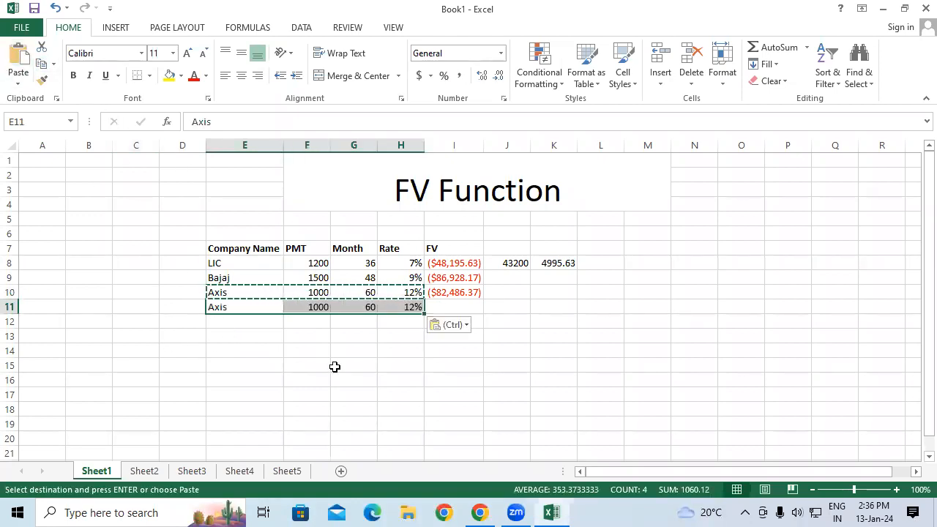
left_click(334, 367)
Change the Rate of the second Axis row in H11 to 10%.
left_click(411, 304)
double_click(413, 308)
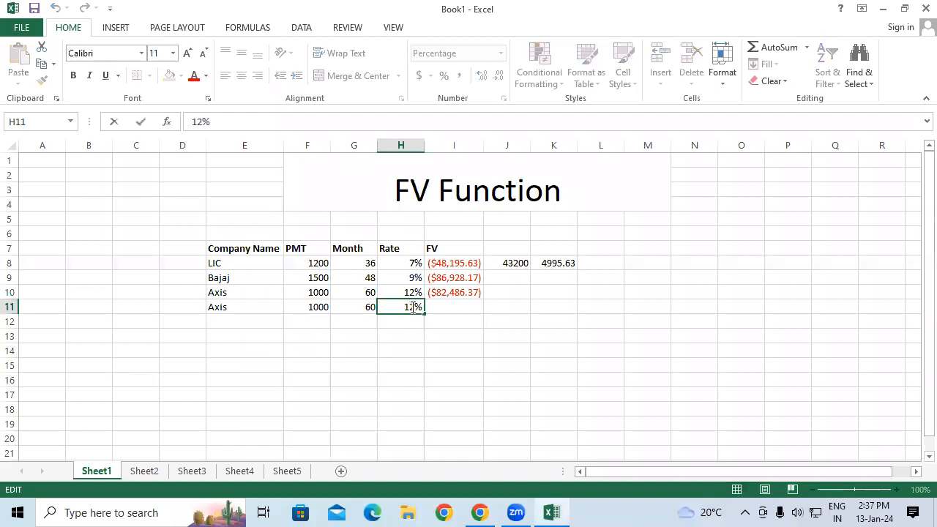
key("BackSpace")
type("0")
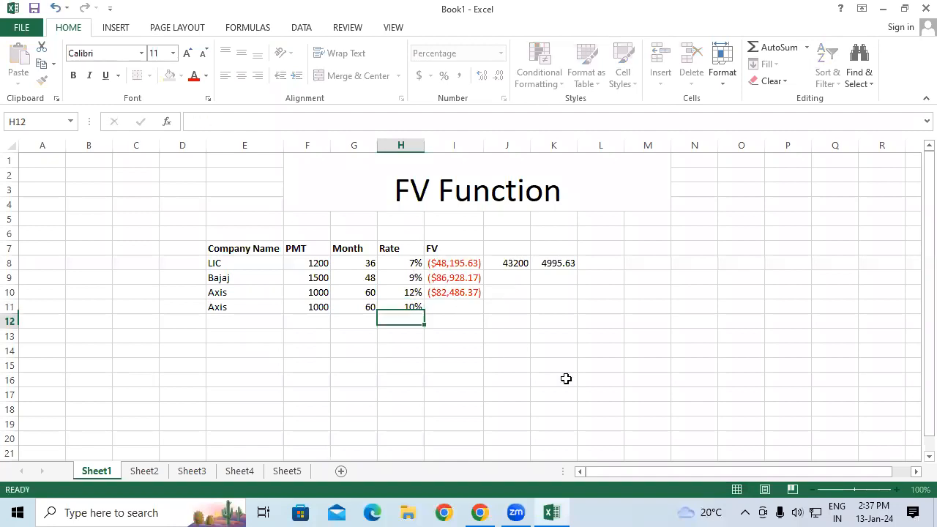
key("Return")
Fill the FV formula down to I11 and compare the two Axis rows' FV formulas and rates.
left_click(462, 287)
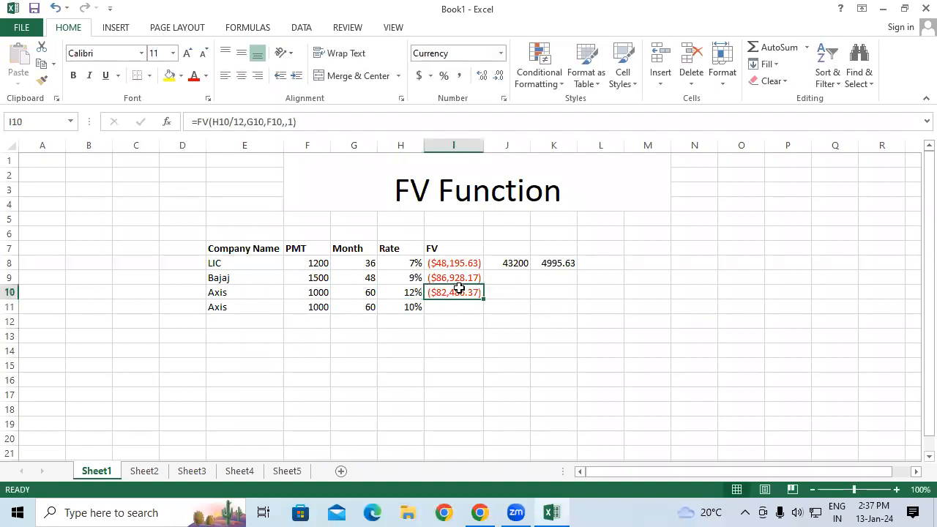
left_click_drag(483, 297, 484, 314)
left_click(468, 368)
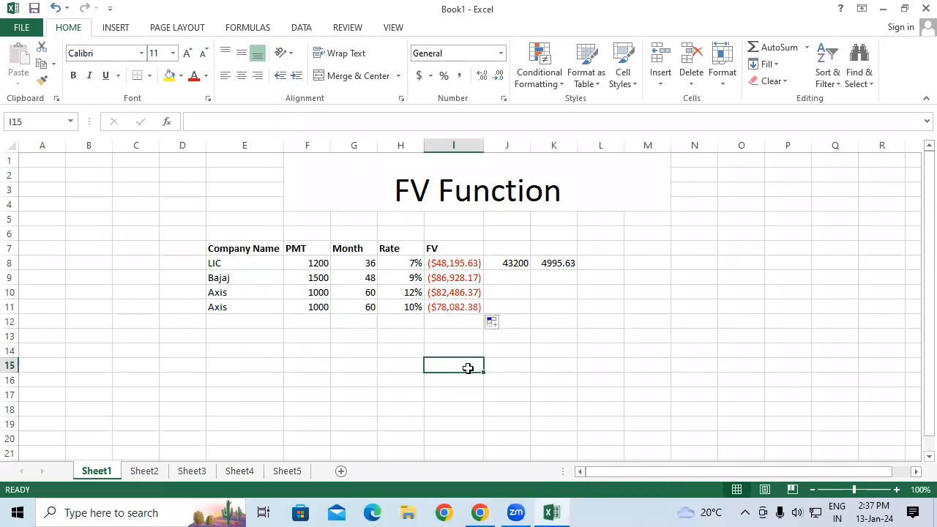
left_click(457, 308)
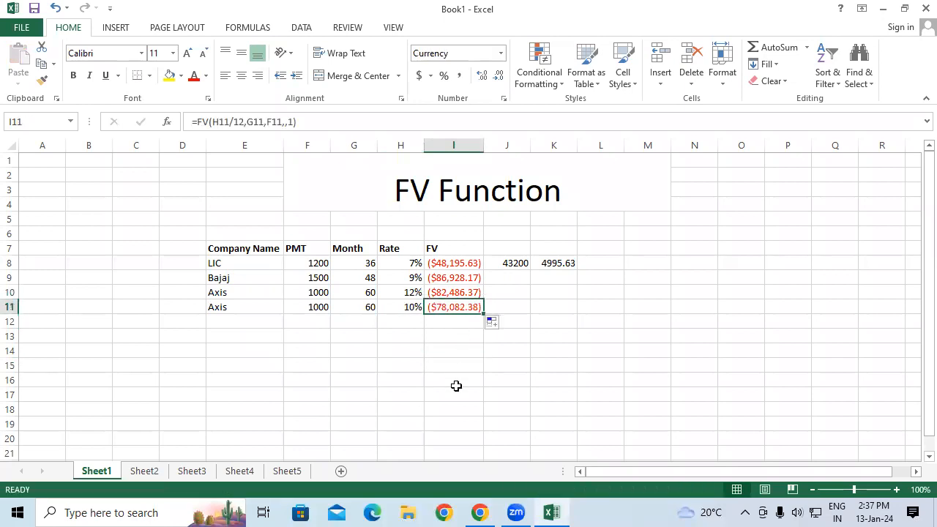
left_click(463, 293)
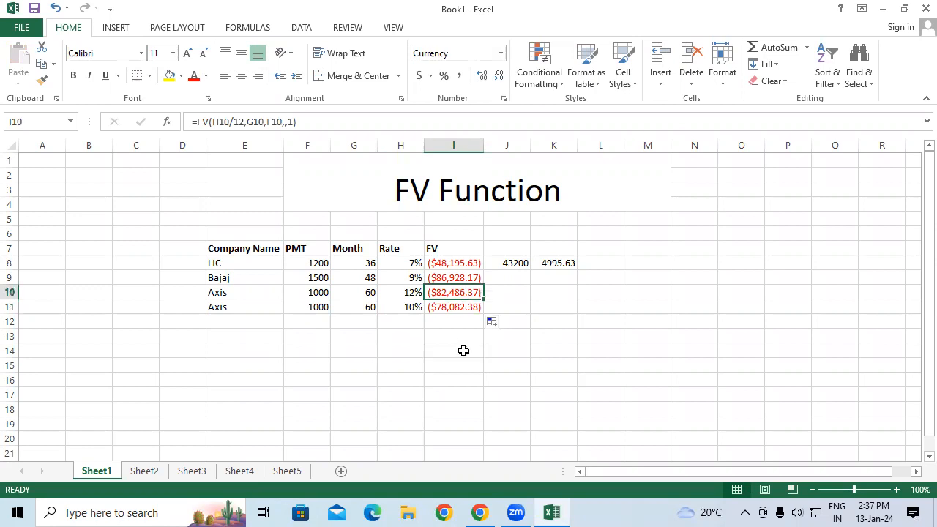
left_click(452, 308)
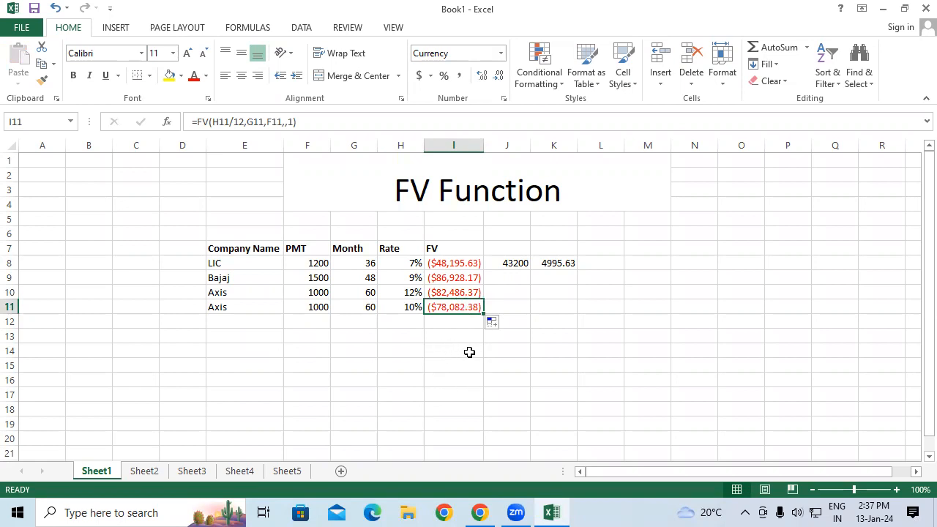
left_click(412, 307)
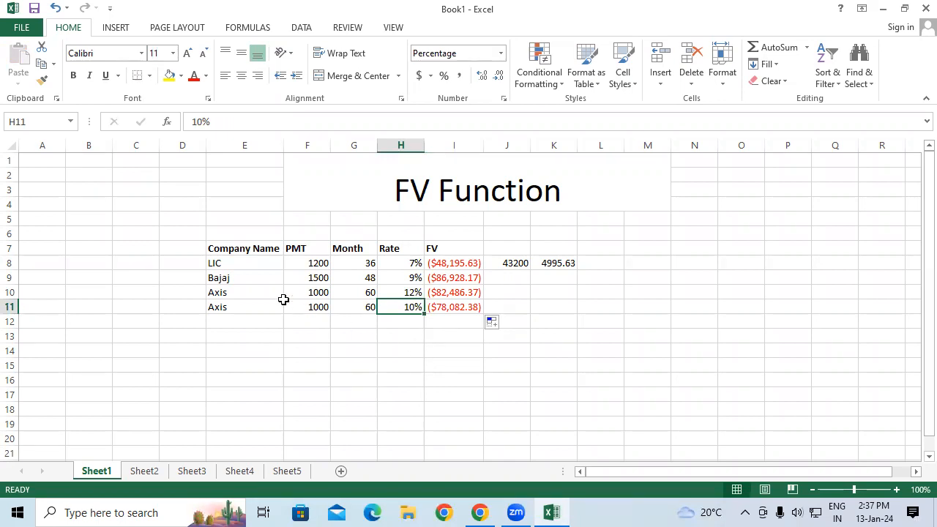
Apply All Borders to the table range E7:I11.
left_click_drag(227, 248, 460, 303)
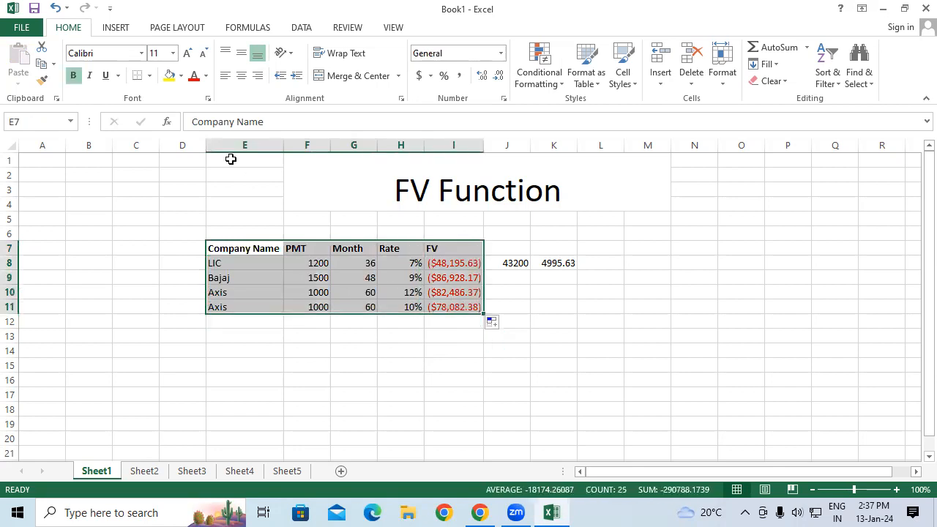
left_click(149, 76)
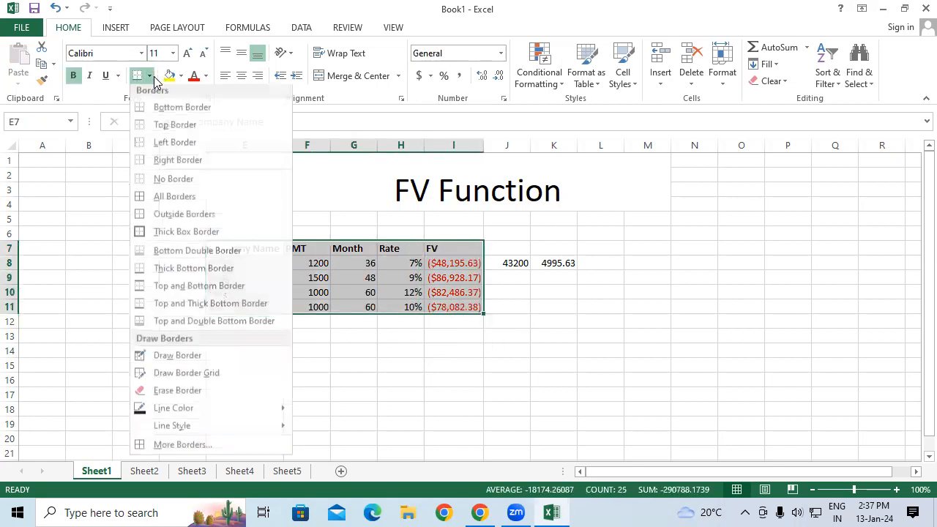
left_click(161, 198)
left_click(412, 365)
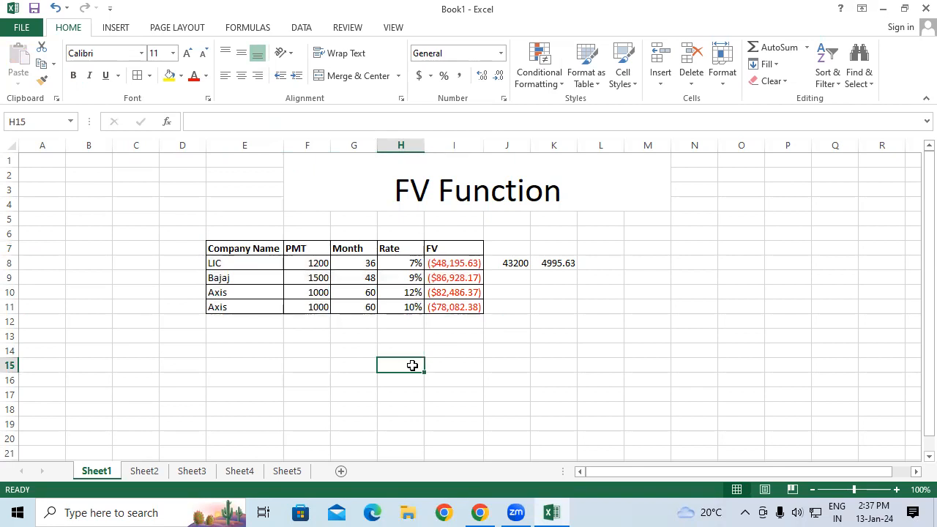
left_click(487, 352)
Enter =F10*G10 in J10 to total Axis's payments.
left_click_drag(463, 339, 456, 263)
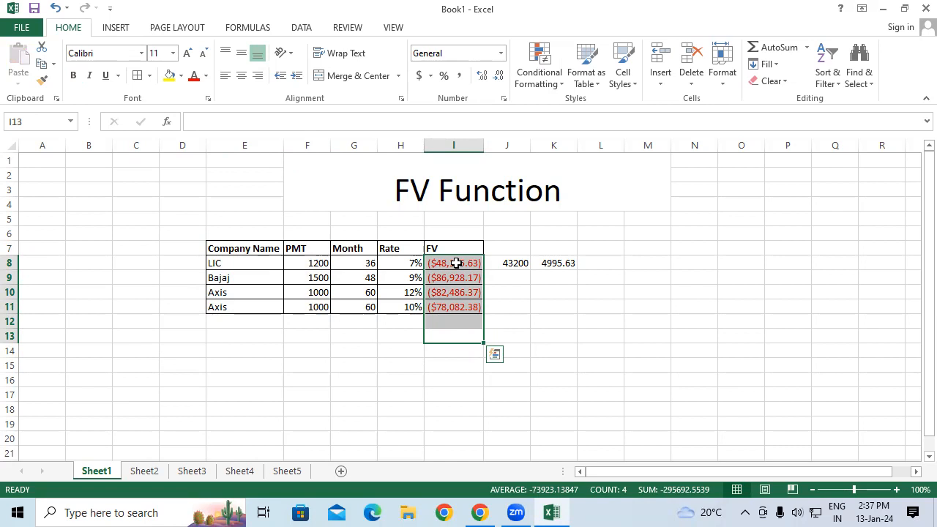
left_click(512, 295)
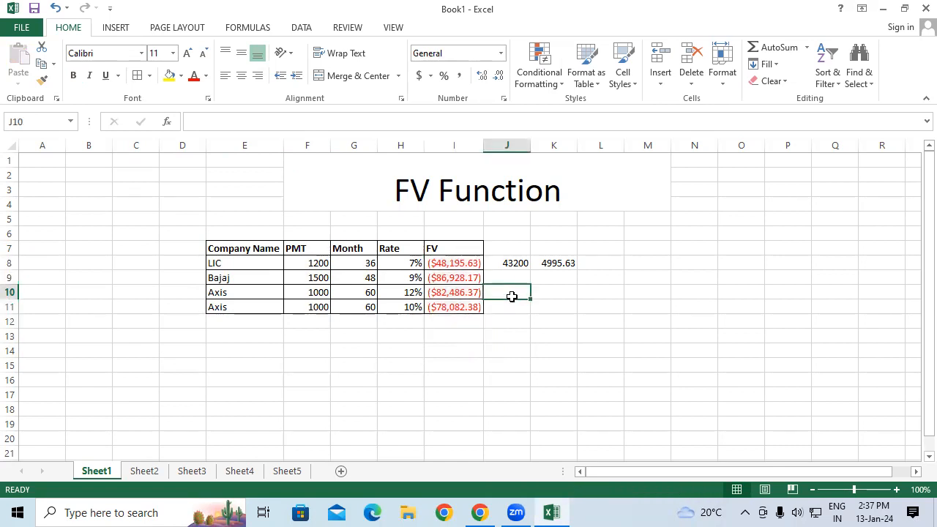
type("=")
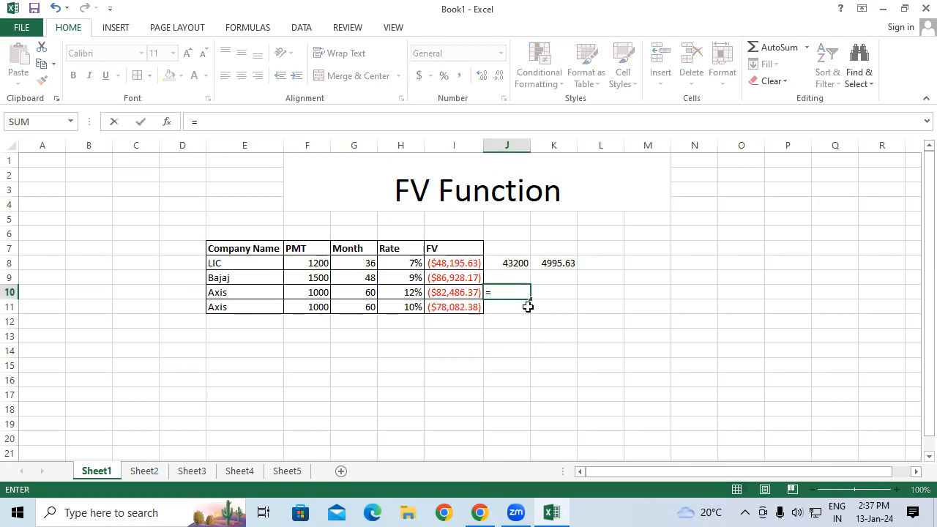
left_click(317, 292)
type("*")
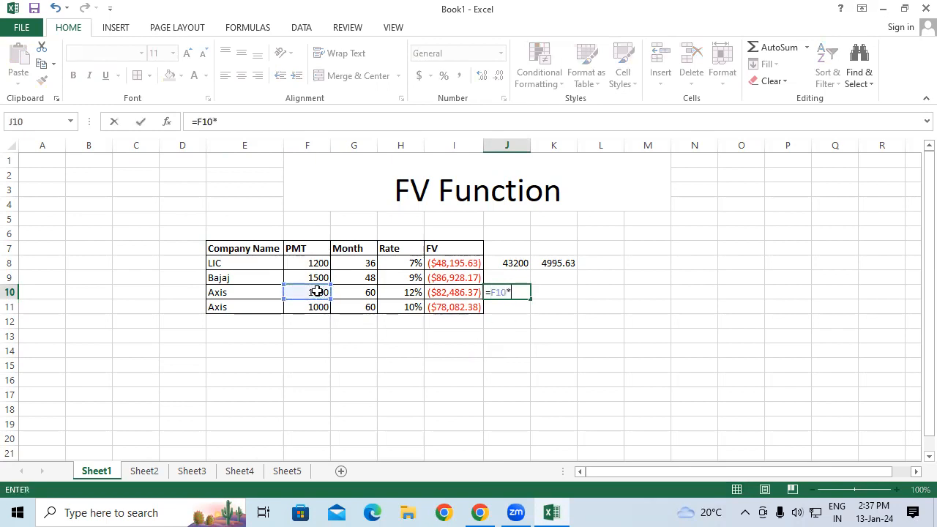
left_click(368, 289)
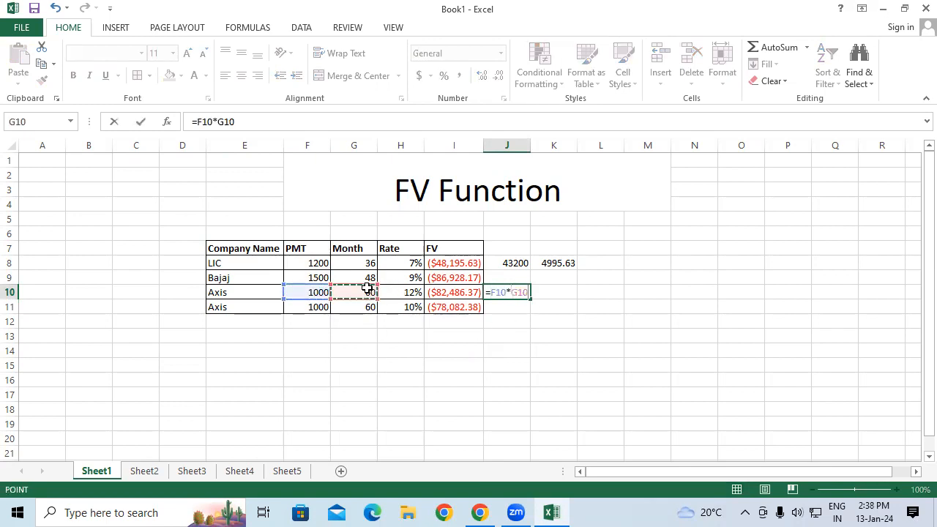
key("Return")
Copy the total-payments formula from J10 down to J11.
left_click(504, 290)
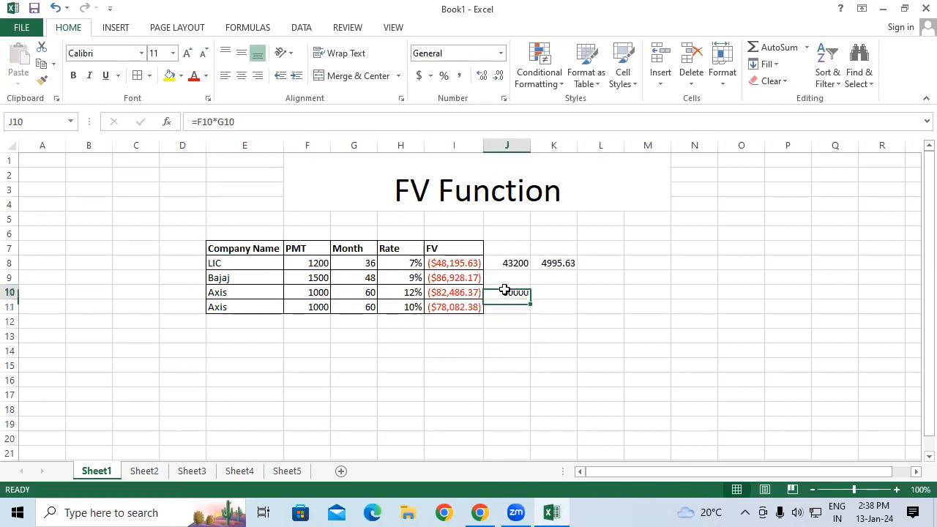
left_click_drag(530, 305, 533, 310)
left_click(550, 293)
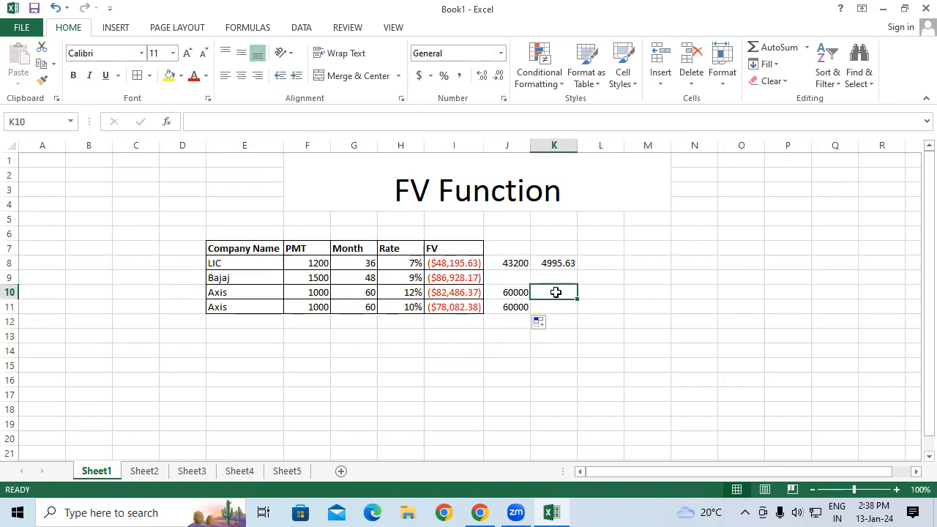
Enter =82486.37-J10 in K10 to subtract Axis's total payments from its 12% future value.
type("=")
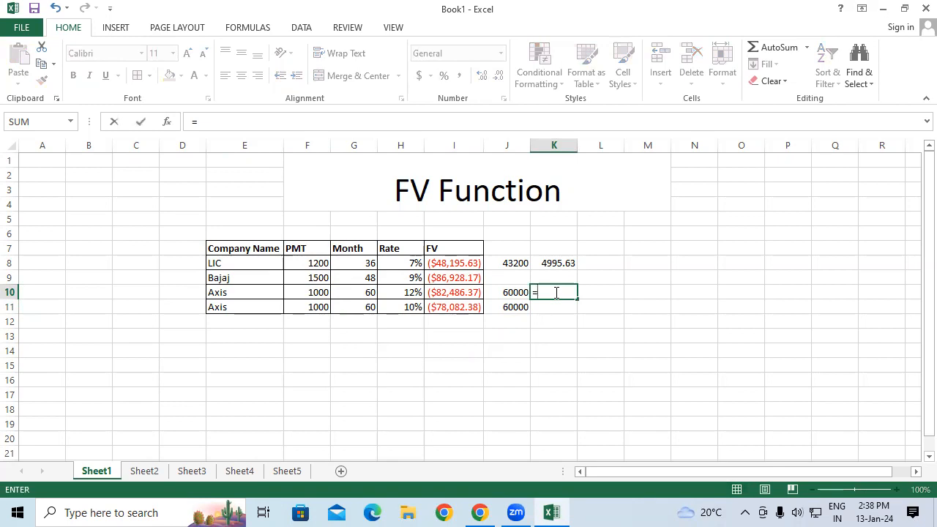
type("82486")
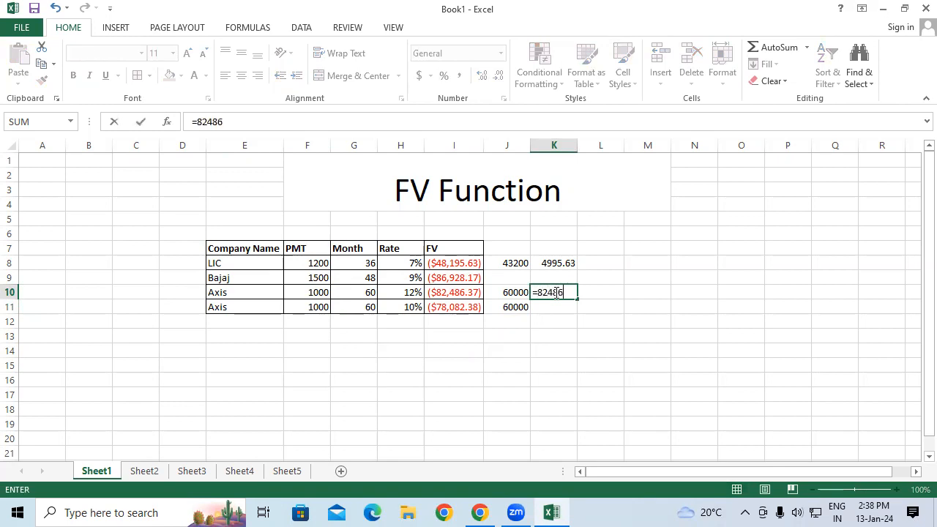
type(".37-")
key("Left")
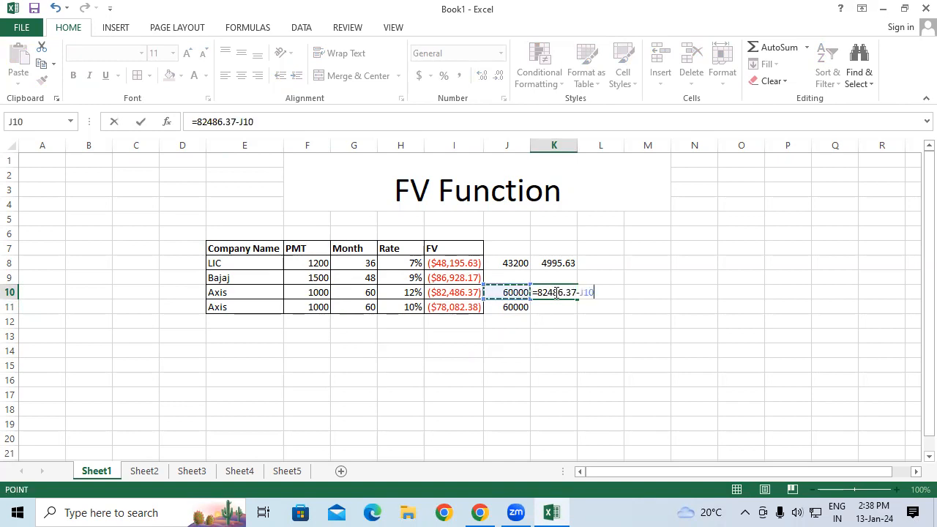
key("Return")
left_click(599, 309)
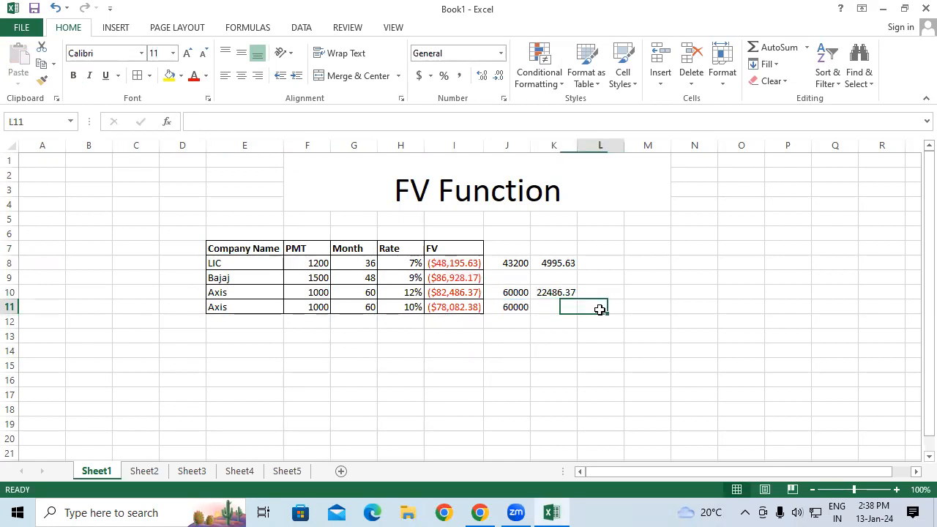
Enter =78082.38-J11 in K11 to subtract the second Axis row's total payments from its future value.
left_click(554, 306)
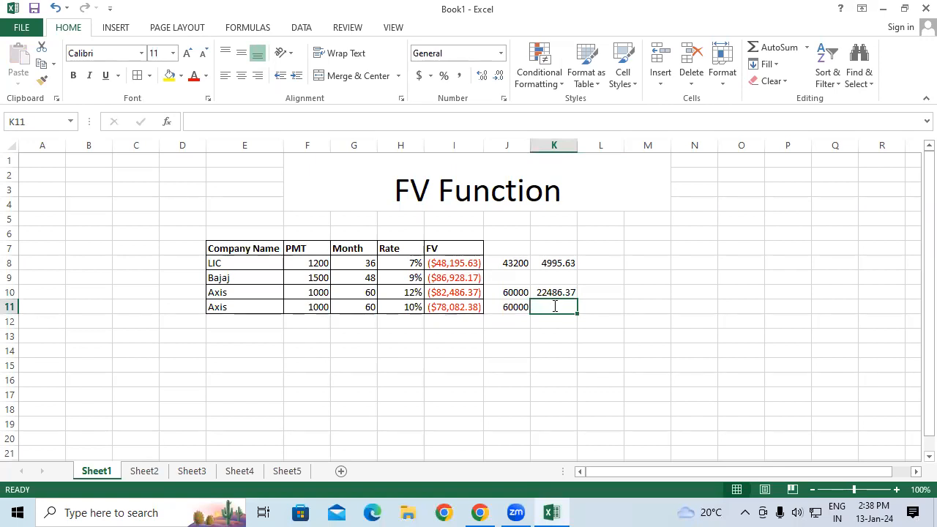
type("=7")
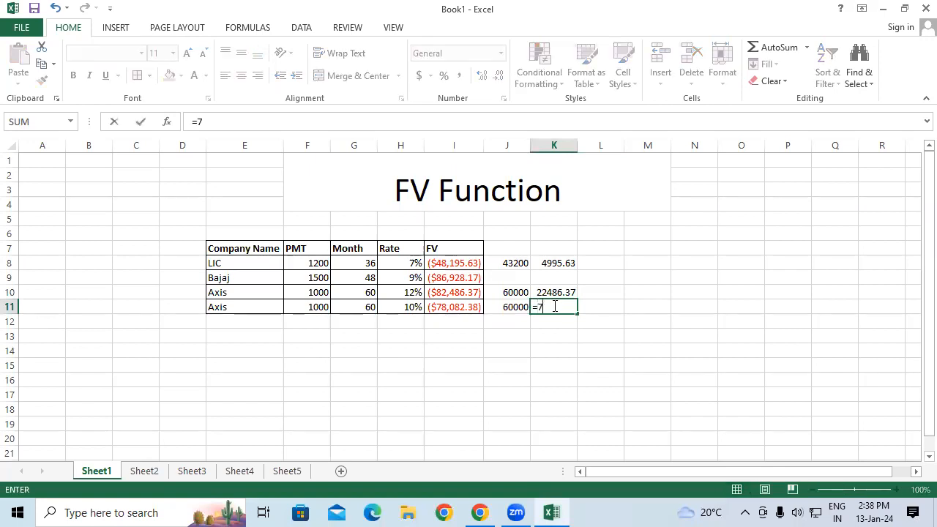
type("8082.38-")
key("Left")
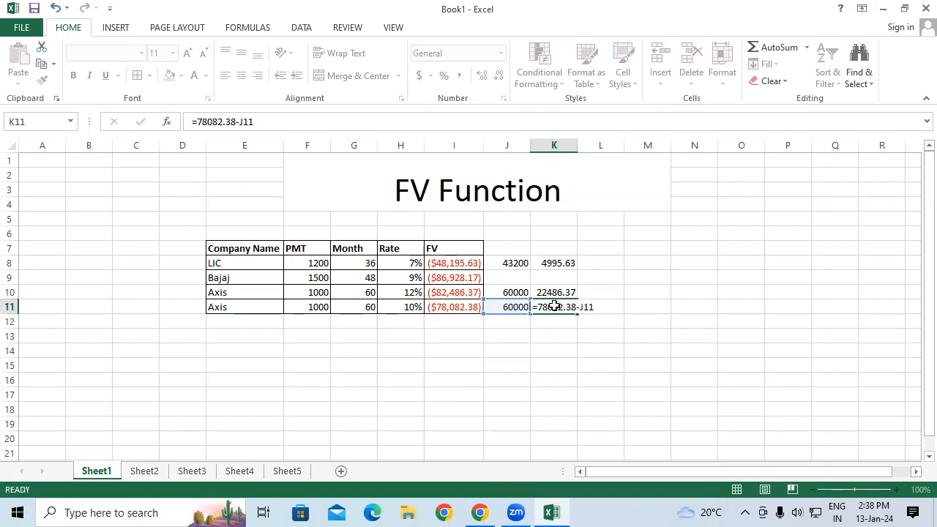
key("Return")
left_click(618, 338)
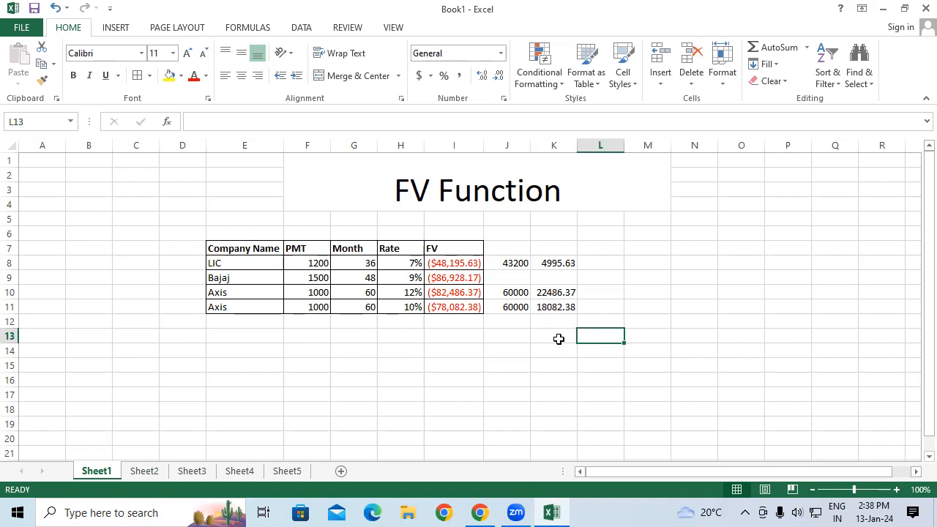
Enter =K10-K11 in K12 to compute the difference between the two Axis gains.
left_click(553, 322)
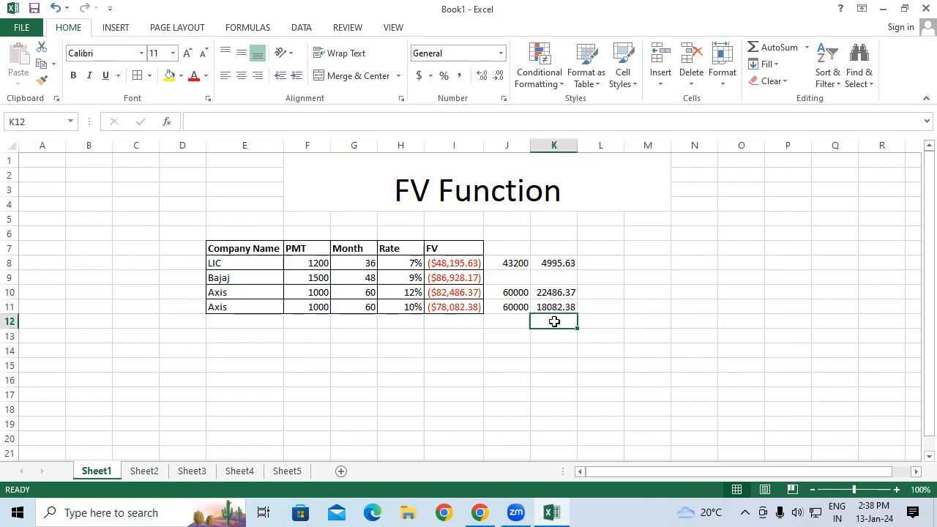
type("=")
key("Up")
key("Up")
type("-")
key("Up")
key("Return")
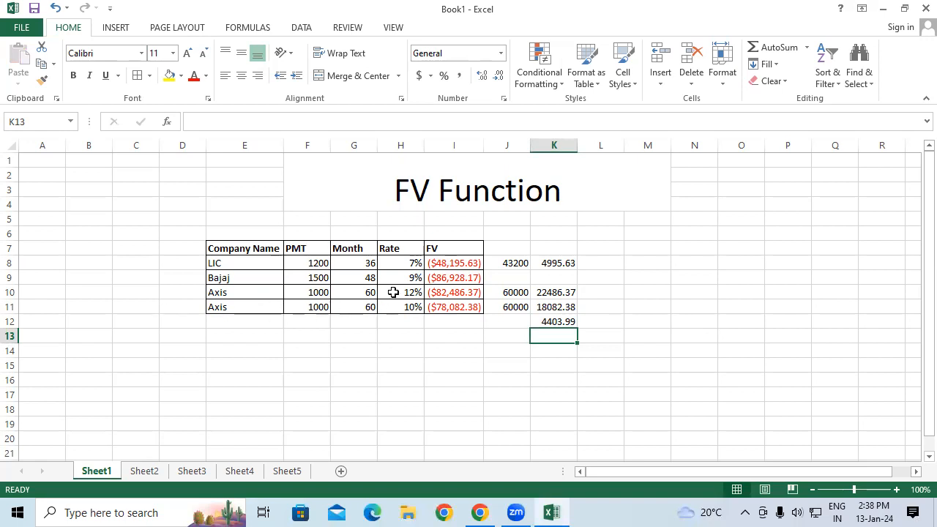
Clear the helper calculations in the range J8:L12.
left_click_drag(390, 293, 408, 305)
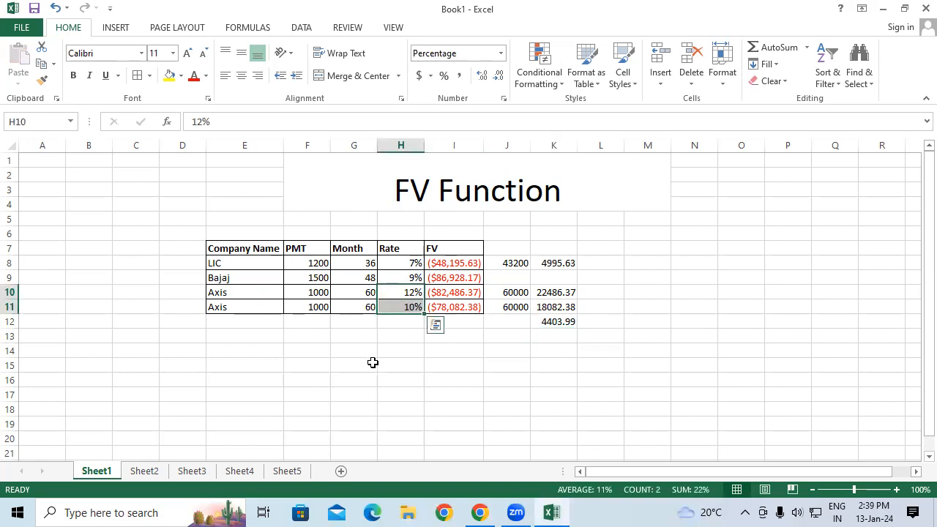
left_click(472, 323)
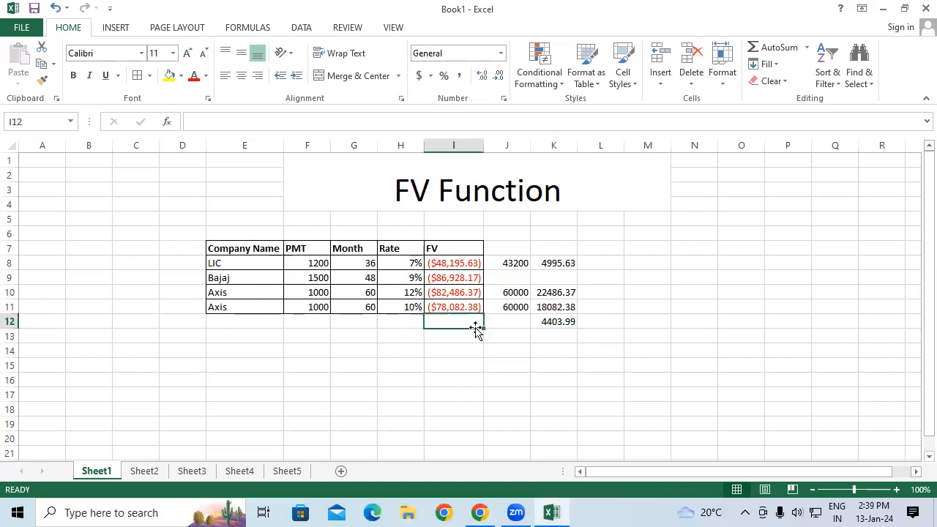
left_click(547, 320)
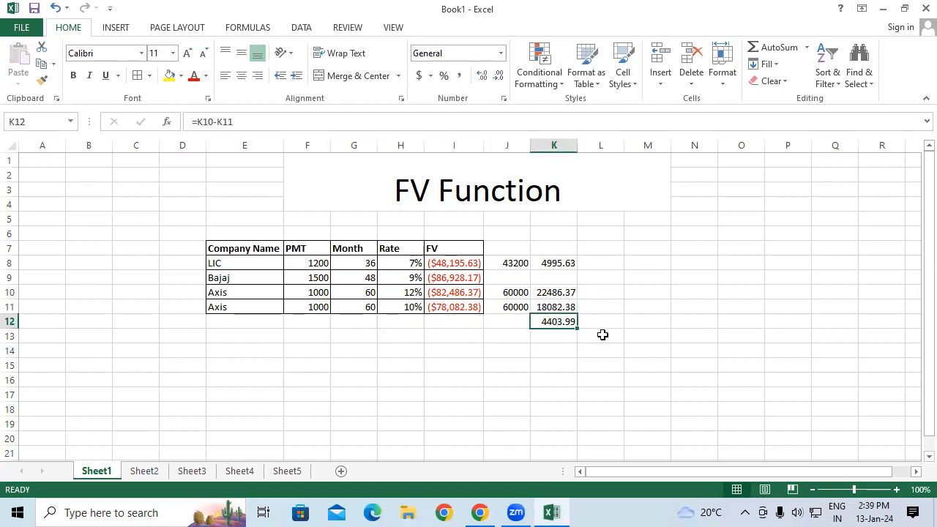
left_click_drag(504, 261, 583, 321)
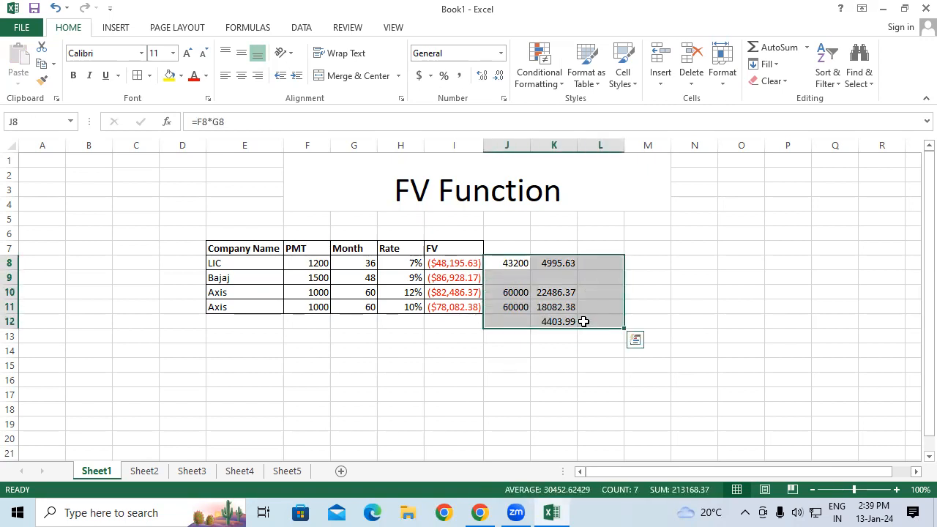
key("Delete")
Clear the FV formulas from I8:I12.
left_click_drag(464, 322, 452, 265)
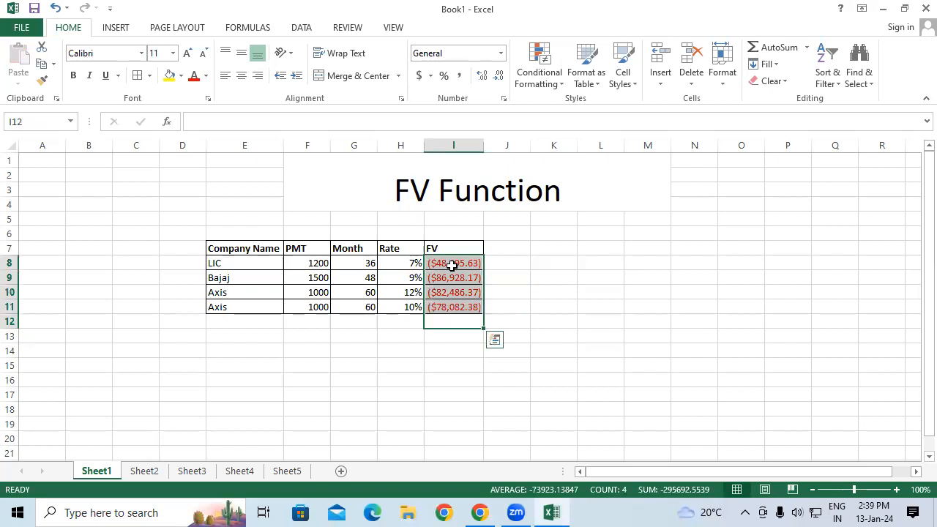
key("Delete")
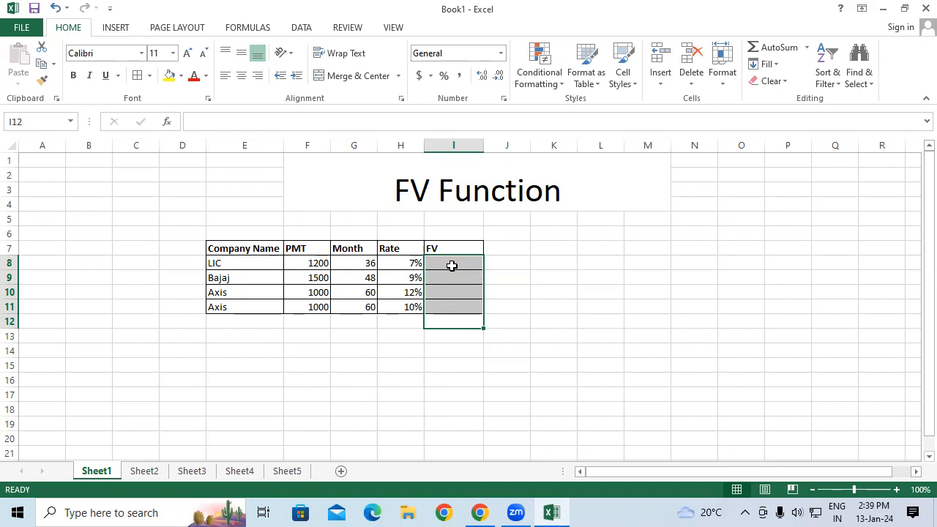
Review the Company Name, PMT, Month and Rate columns of the table.
left_click_drag(254, 249, 254, 305)
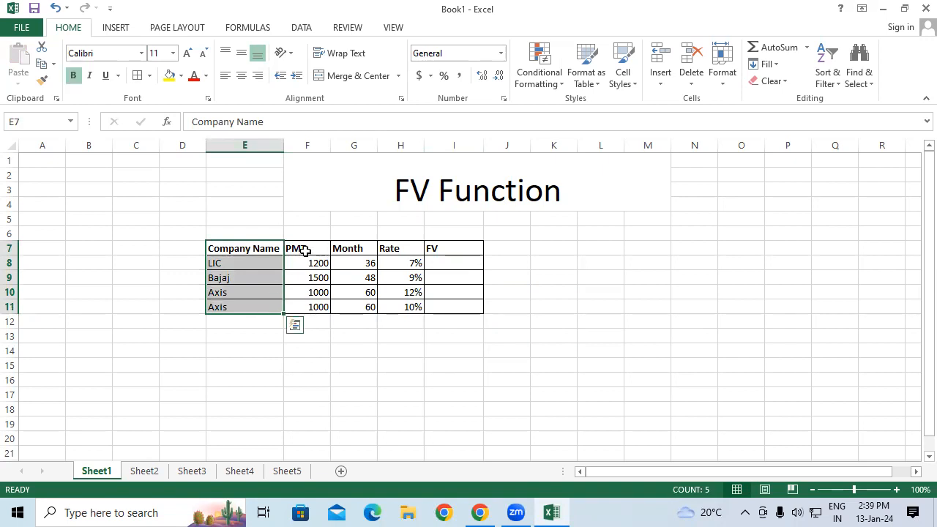
left_click(312, 263)
left_click_drag(303, 248, 305, 307)
left_click(341, 293)
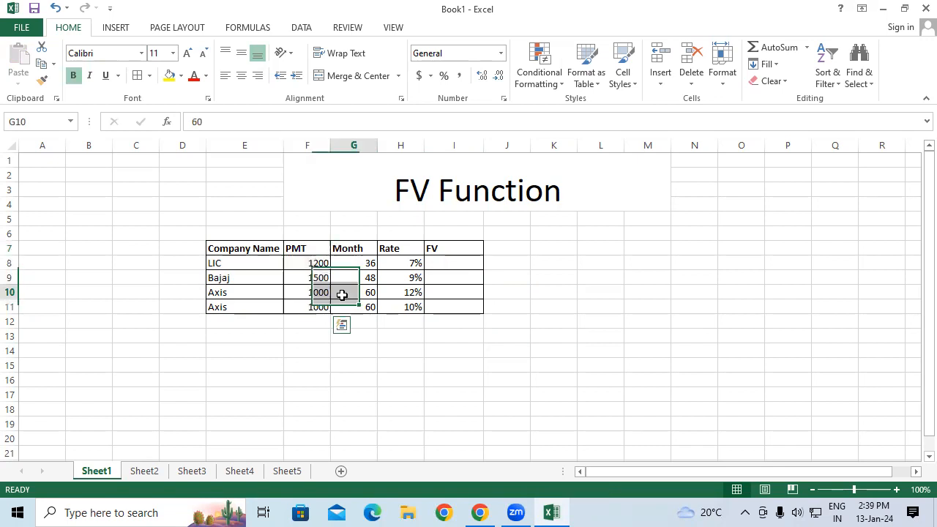
left_click_drag(356, 251, 354, 306)
left_click_drag(401, 249, 410, 313)
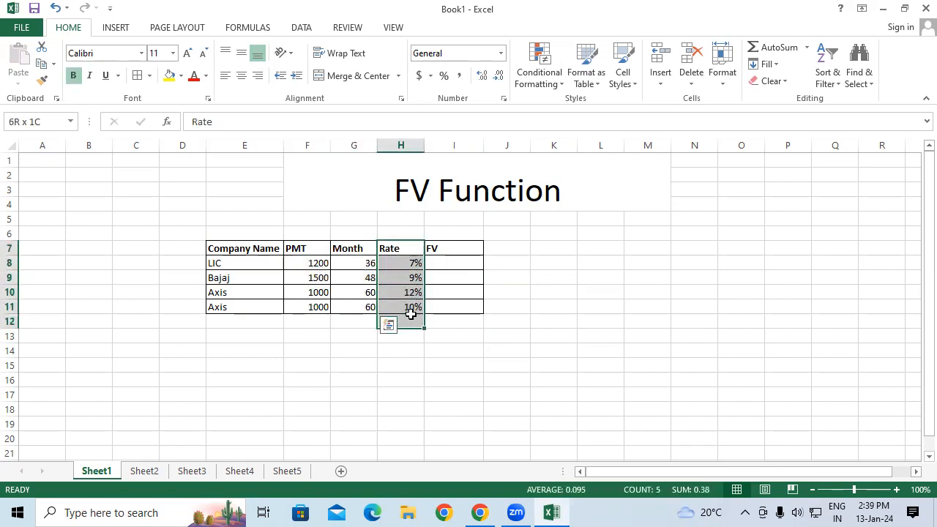
Start an FV formula in I8 with the monthly rate H8/12 as its first argument.
left_click(457, 260)
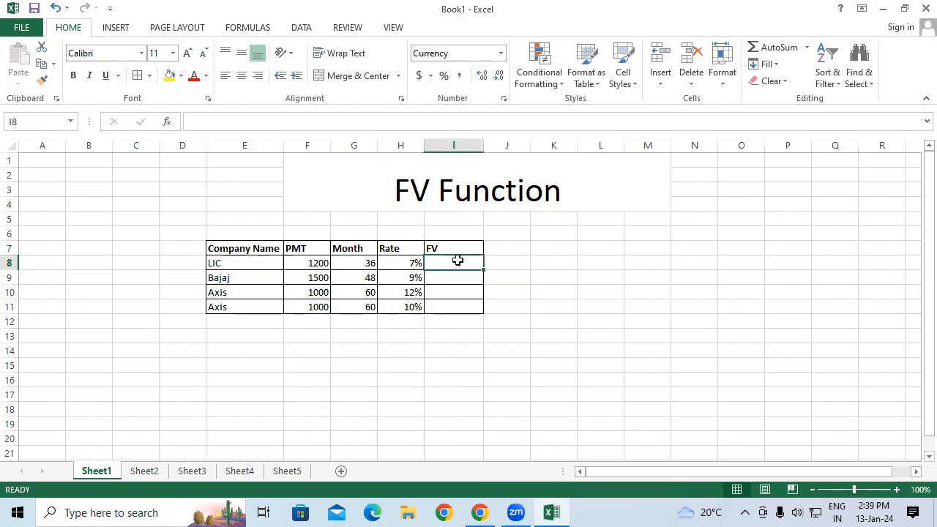
type("=v")
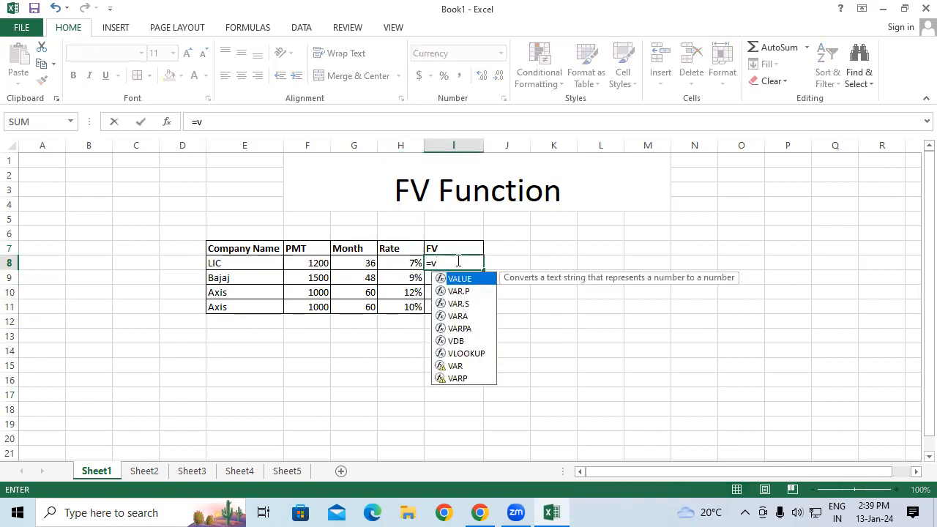
key("BackSpace")
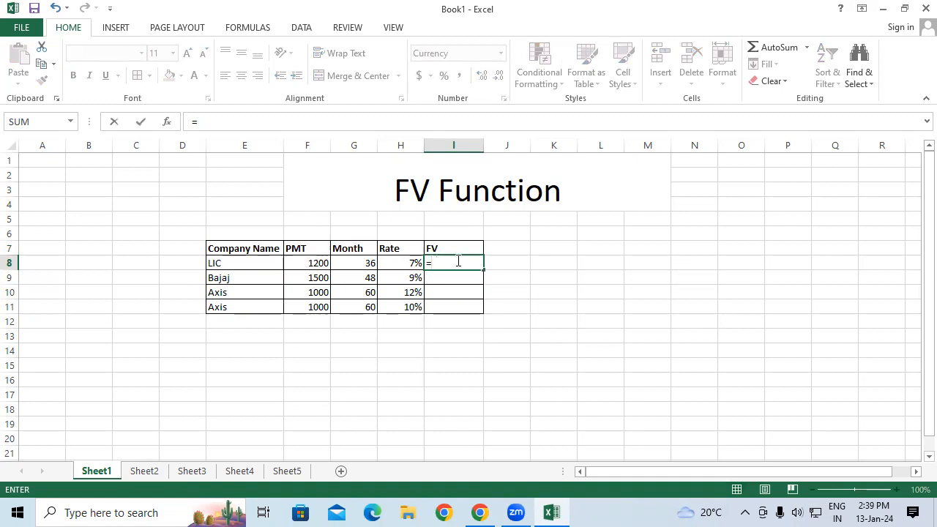
type("fv")
key("Tab")
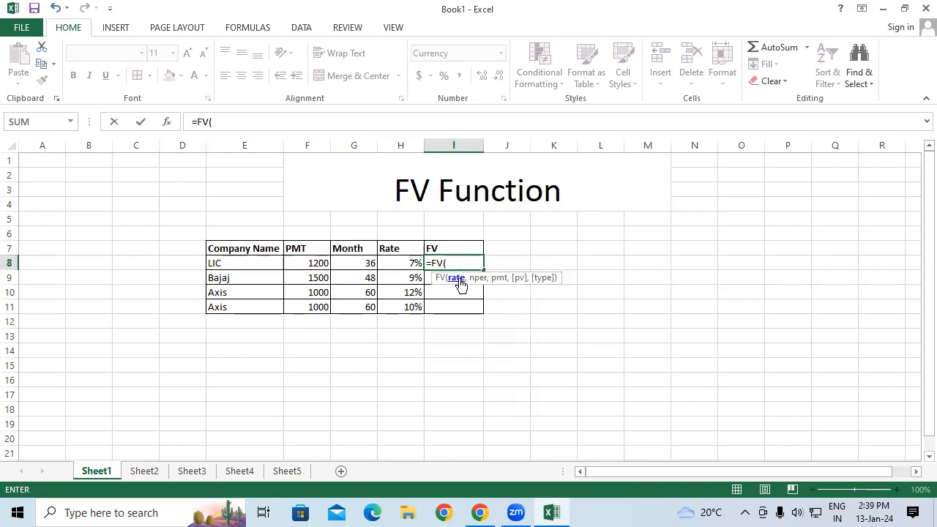
left_click(414, 263)
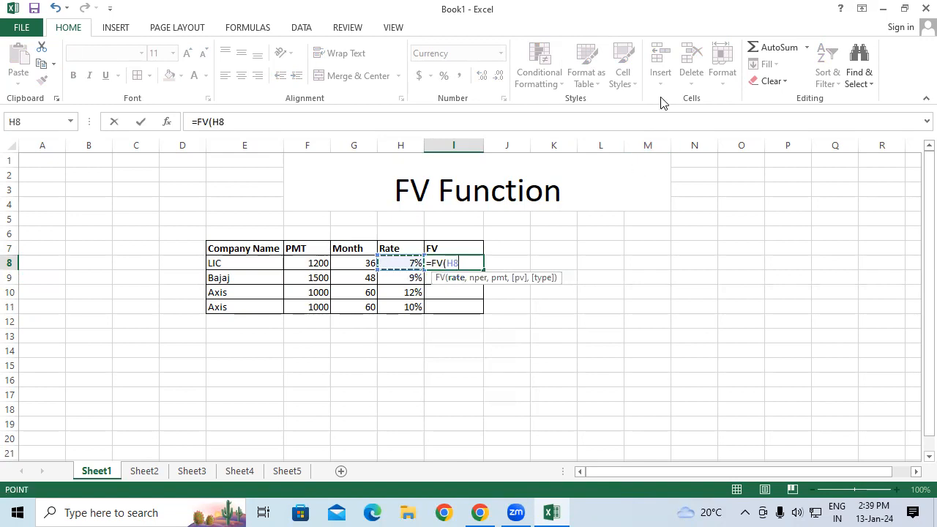
type("/12,")
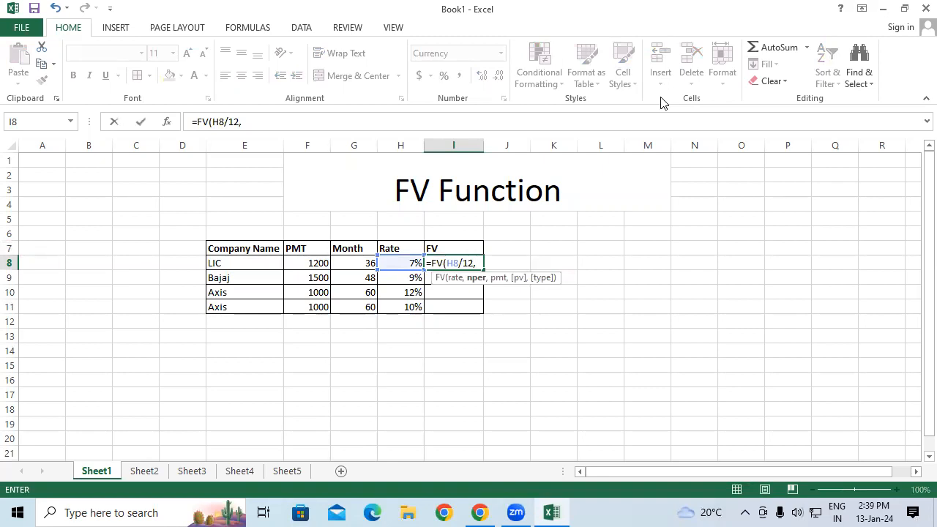
Complete the formula as =FV(H8/12,G8,F8,,1), using type 1 for payments at the beginning of each period.
left_click(346, 263)
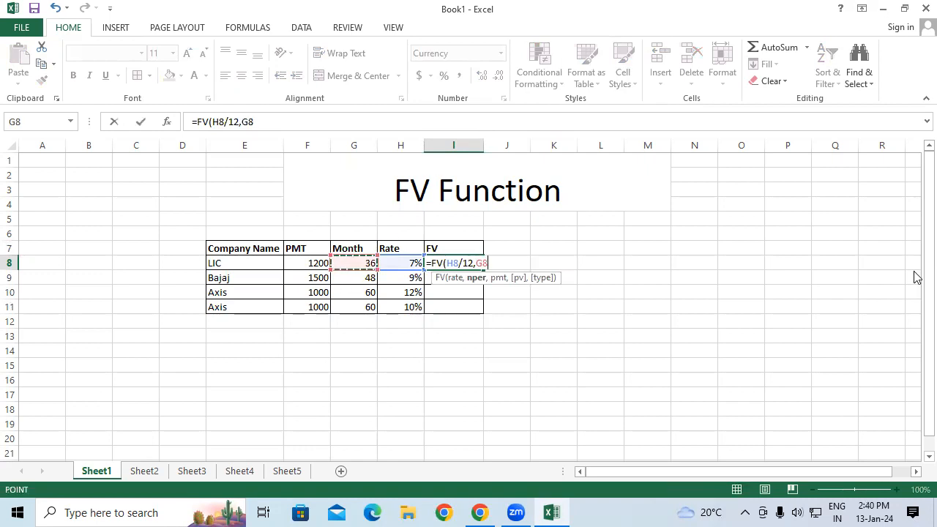
type(",")
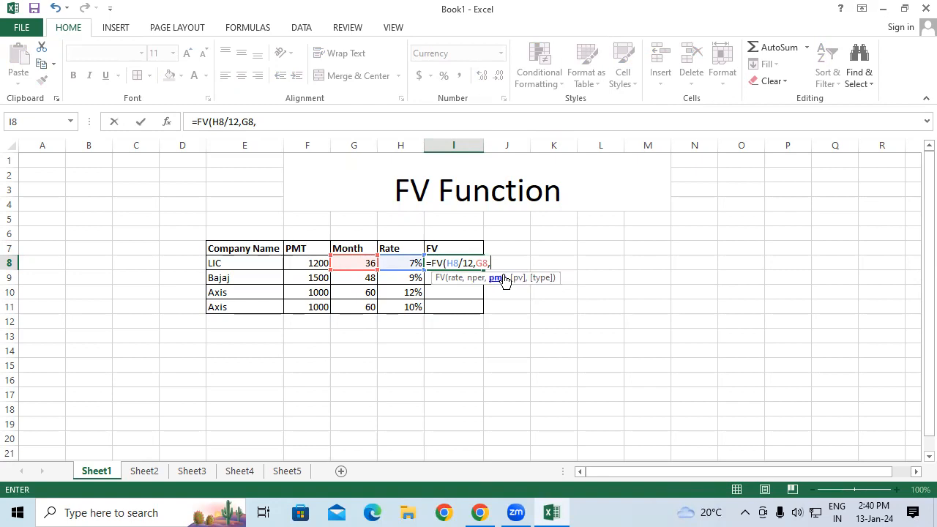
left_click(303, 264)
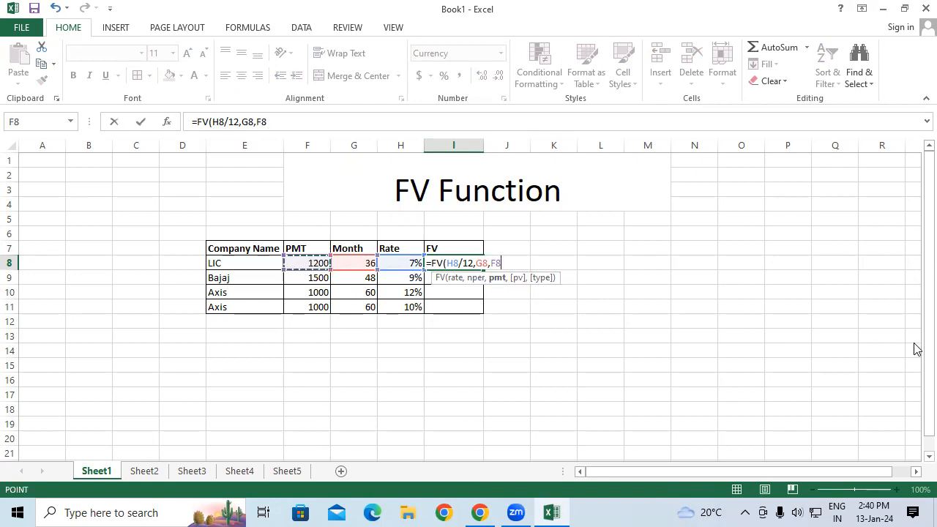
type(",")
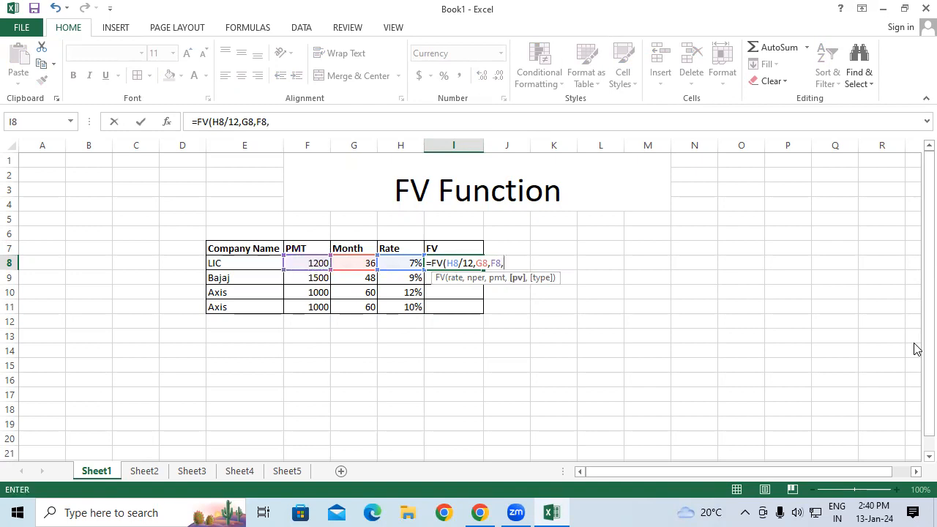
type(",")
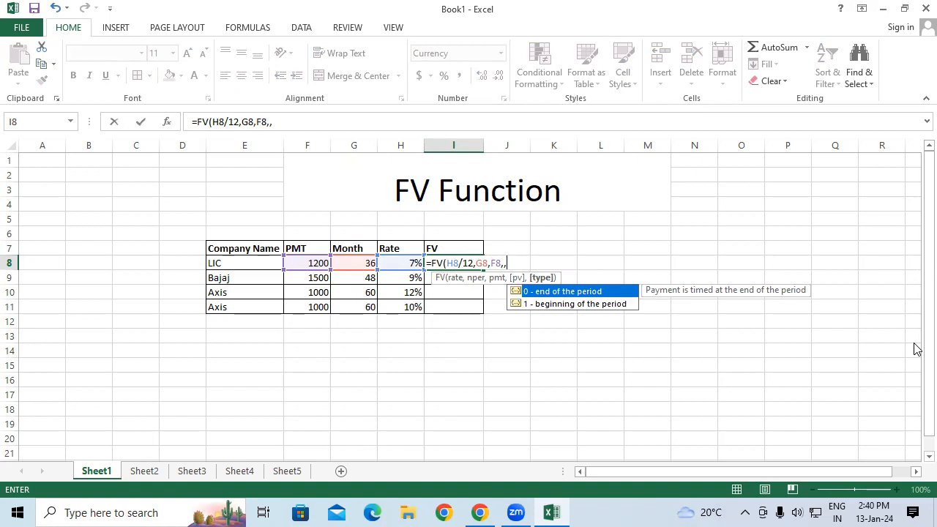
type("1")
key("BackSpace")
type("0")
key("BackSpace")
type("1)")
key("Return")
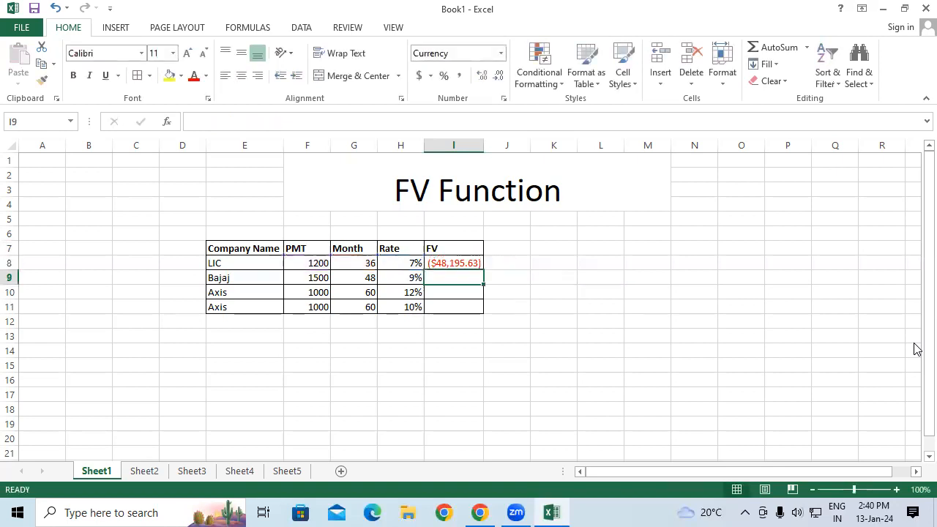
Fill the FV formula from I8 down to I11 and check the formula in I8.
left_click(468, 265)
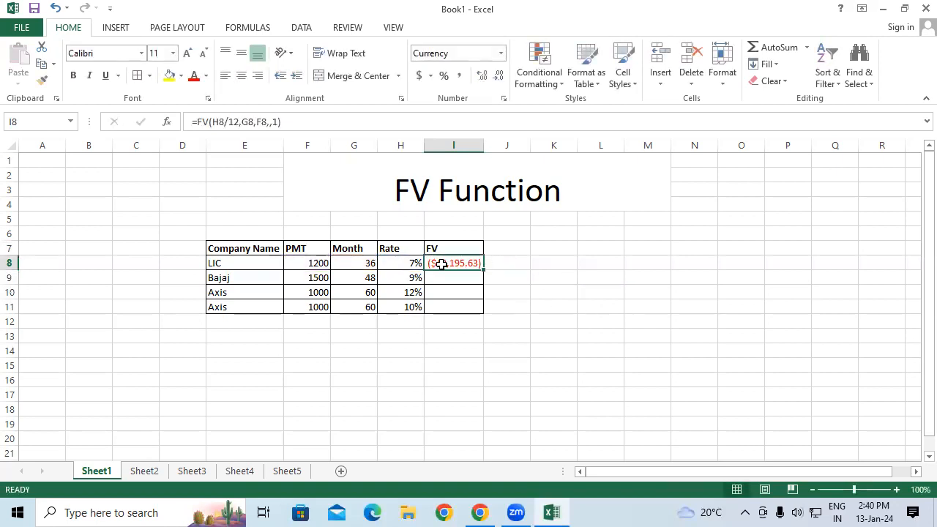
left_click_drag(315, 280, 410, 294)
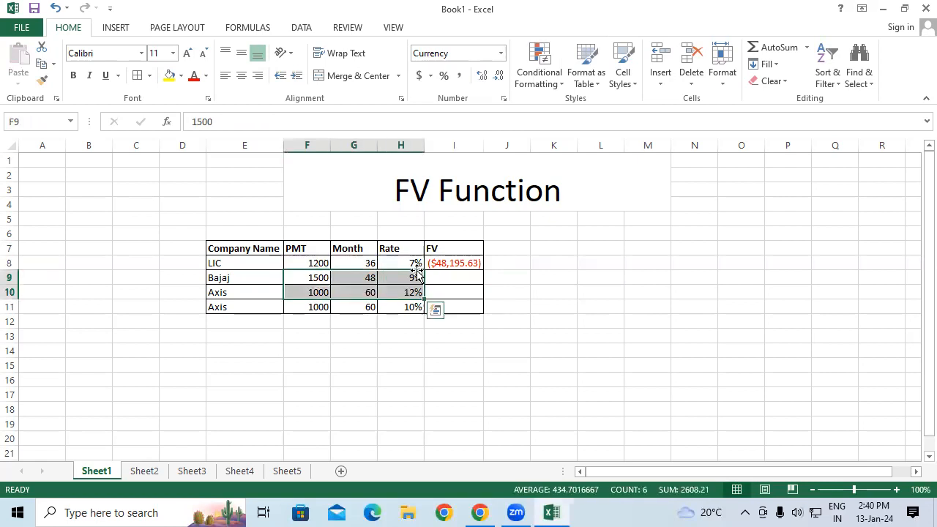
left_click(479, 263)
left_click_drag(483, 266, 476, 307)
left_click(522, 293)
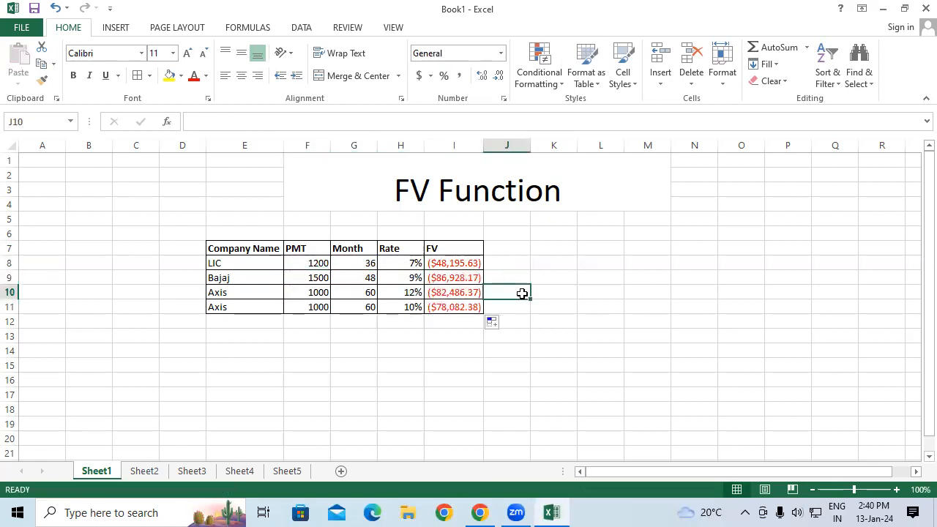
left_click(442, 268)
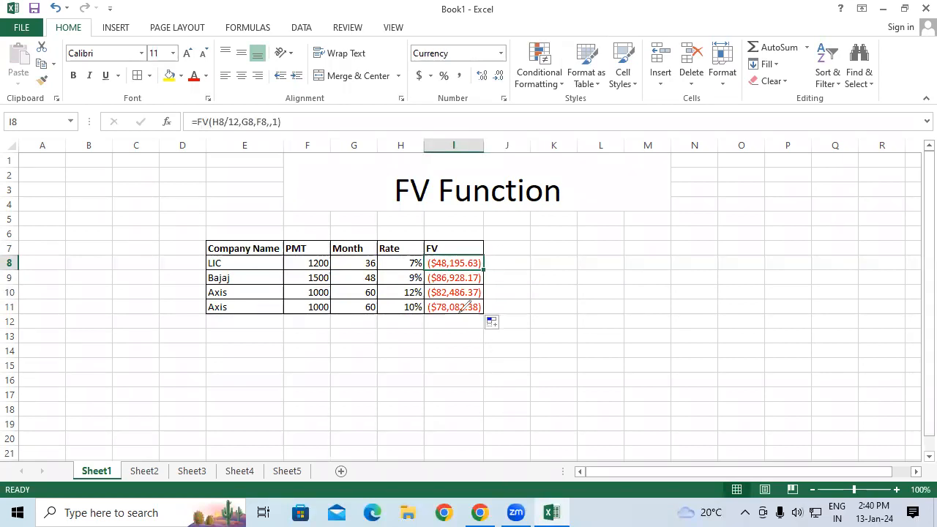
Calculate the total payment for LIC in J8 as =F8*G8.
left_click_drag(462, 259, 502, 239)
key("Escape")
left_click(521, 267)
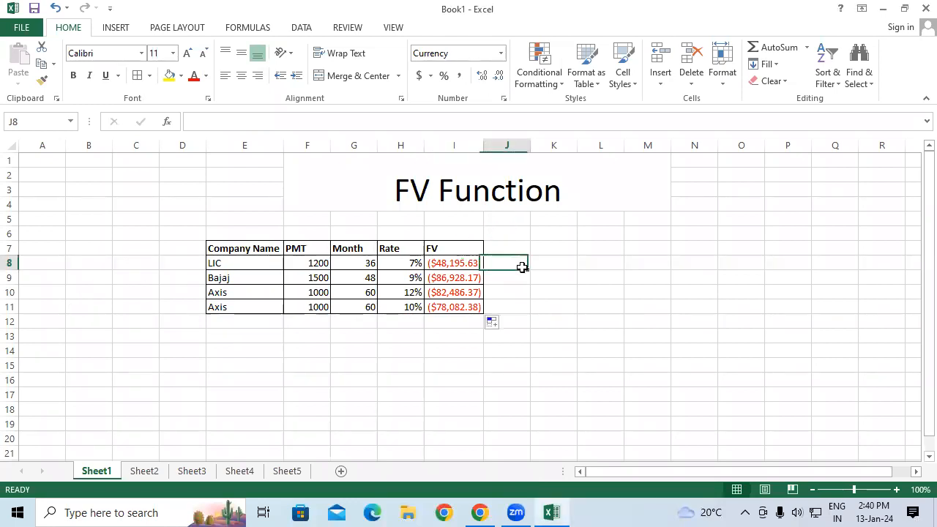
type("=")
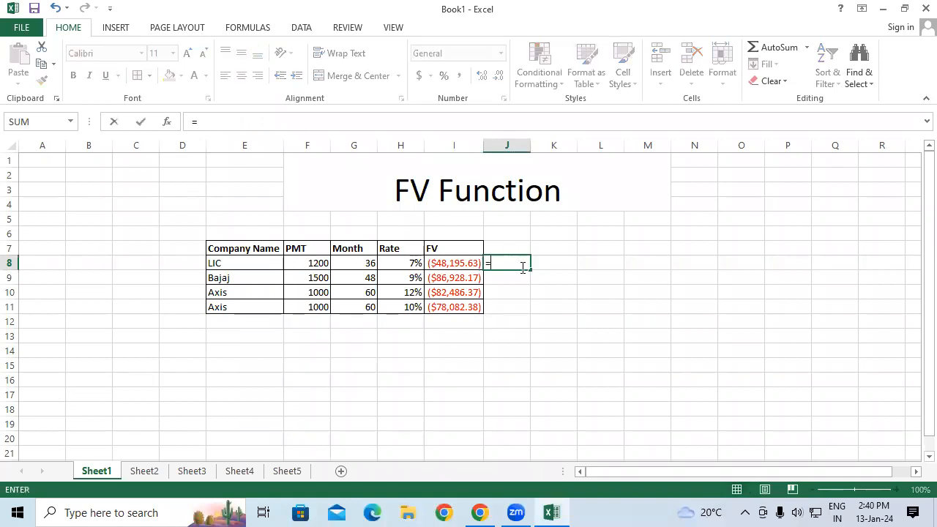
left_click(316, 260)
type("*")
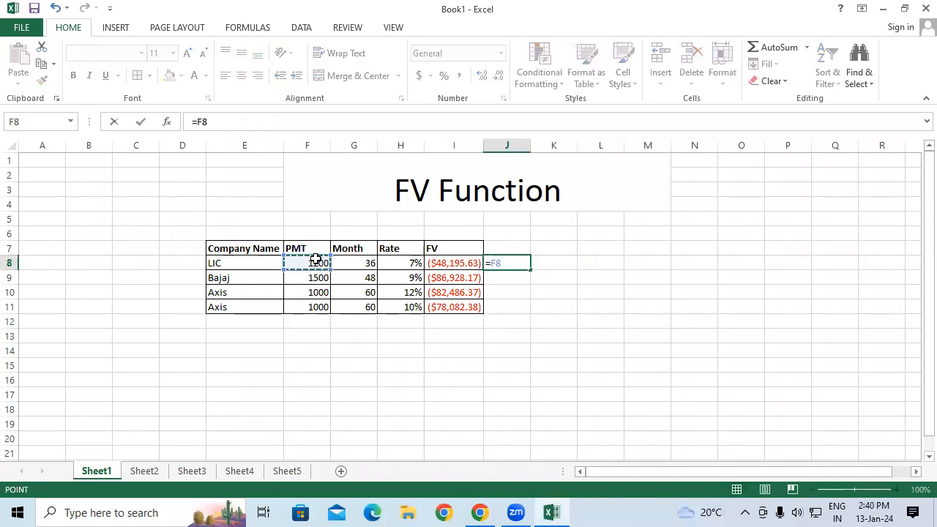
left_click(350, 260)
key("Return")
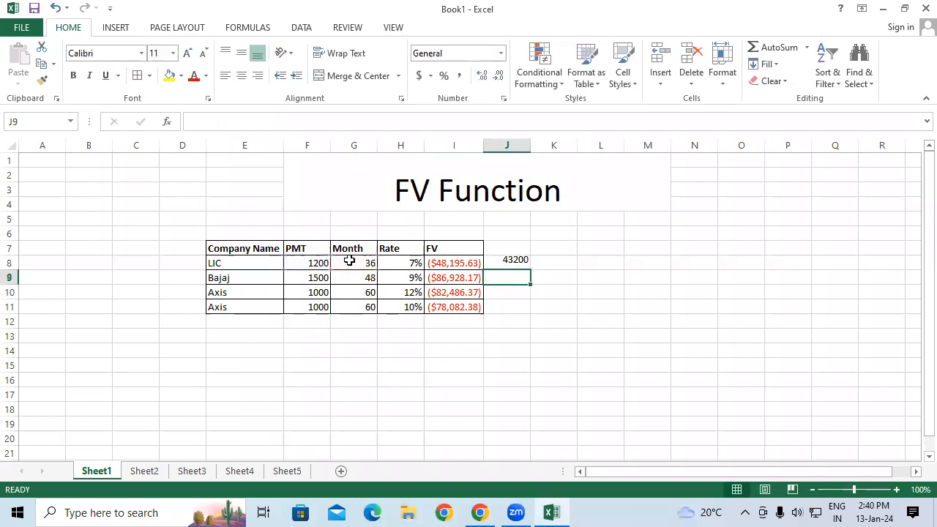
Enter =48195.63-J8 in K8 to find the difference between the future value and total payment.
left_click(507, 263)
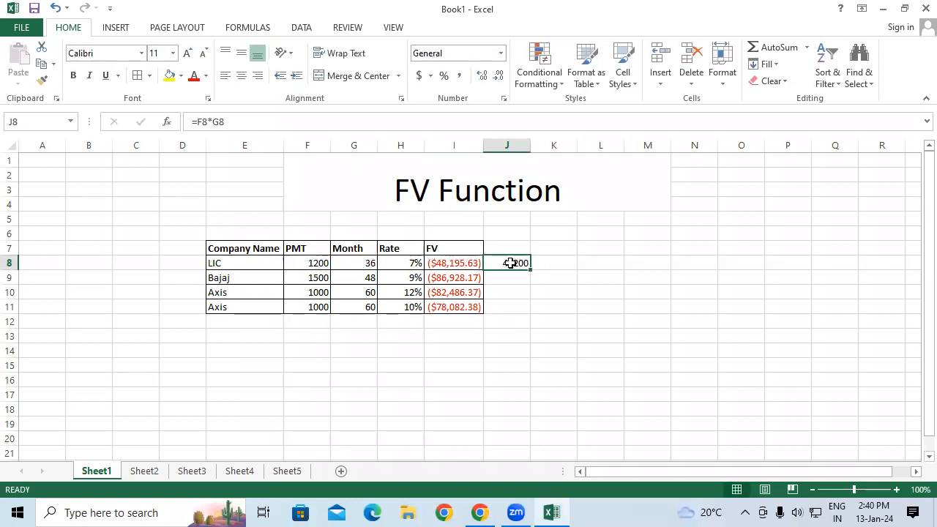
left_click_drag(529, 260, 541, 259)
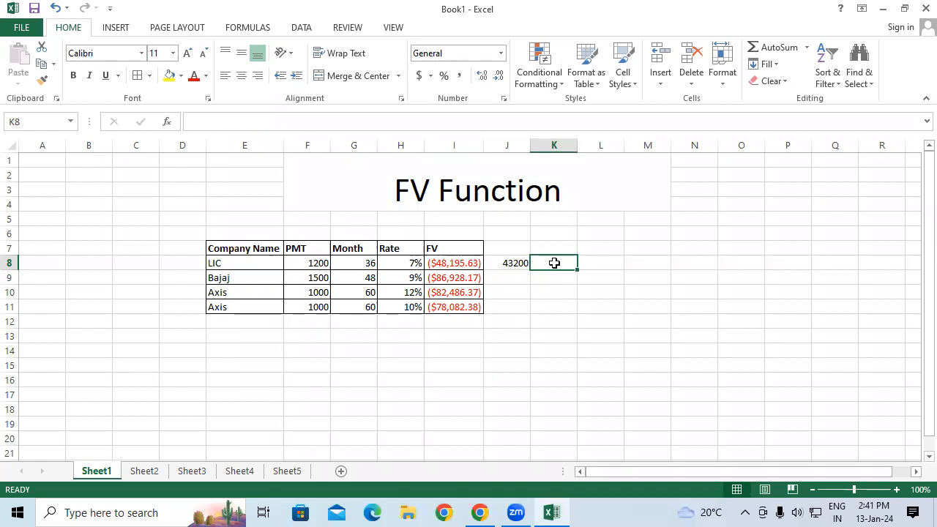
type("=4")
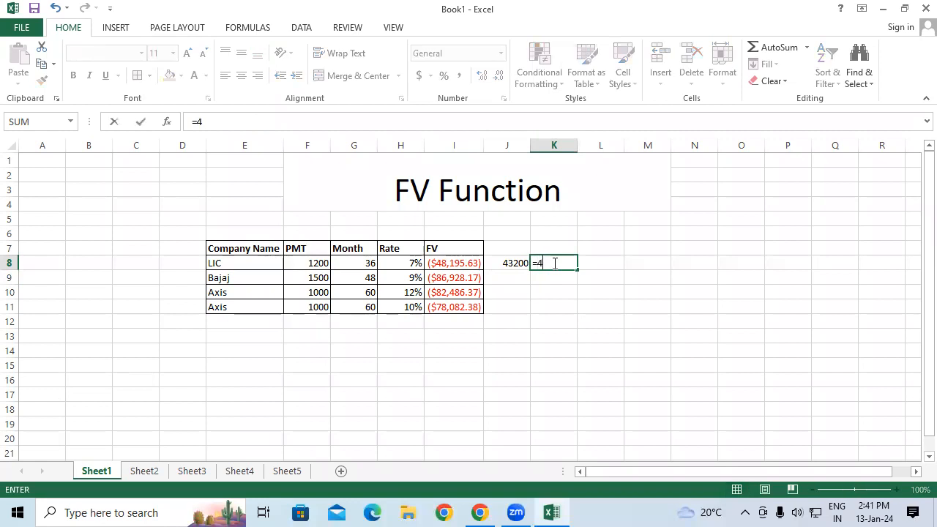
type("8195.63-")
left_click(505, 261)
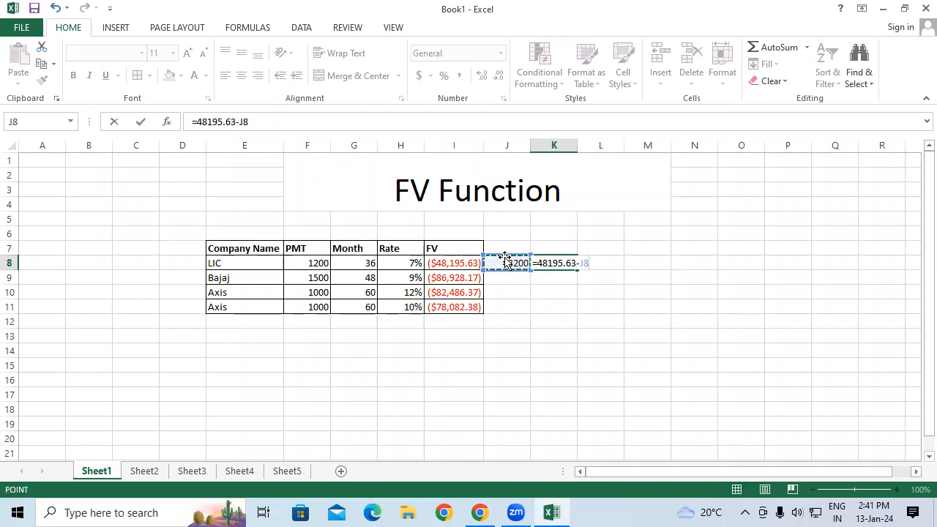
key("Return")
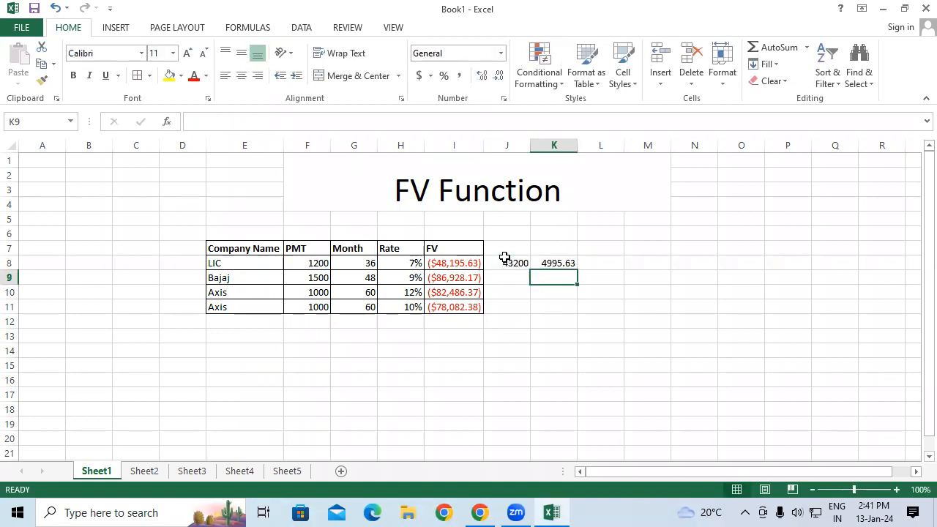
left_click(550, 262)
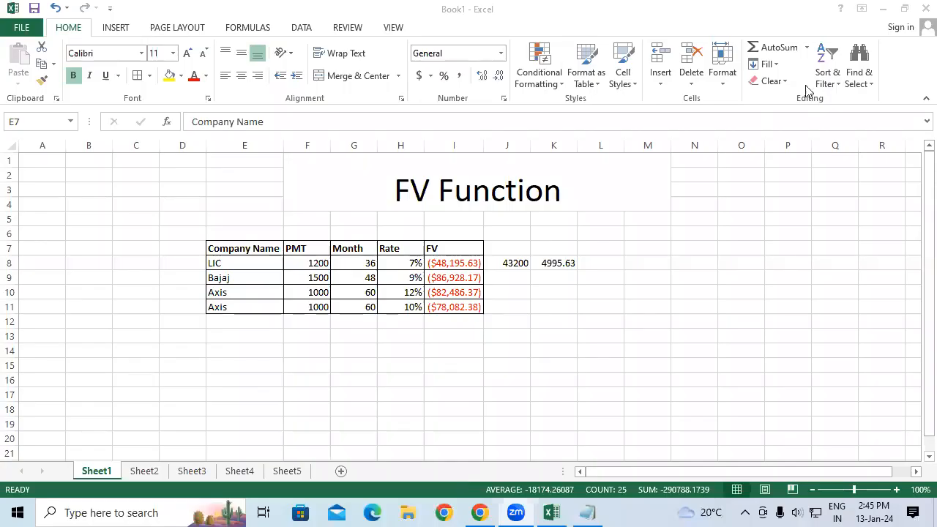
left_click(551, 86)
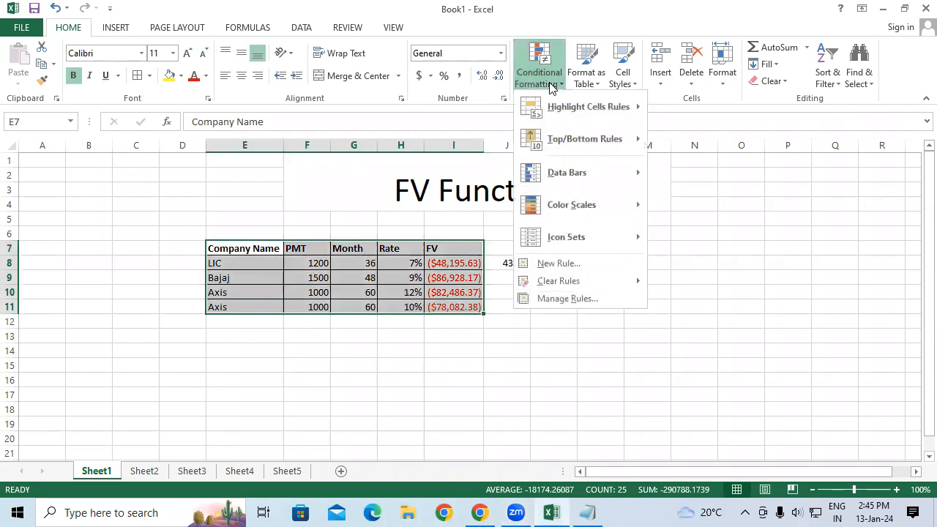
mouse_move(569, 216)
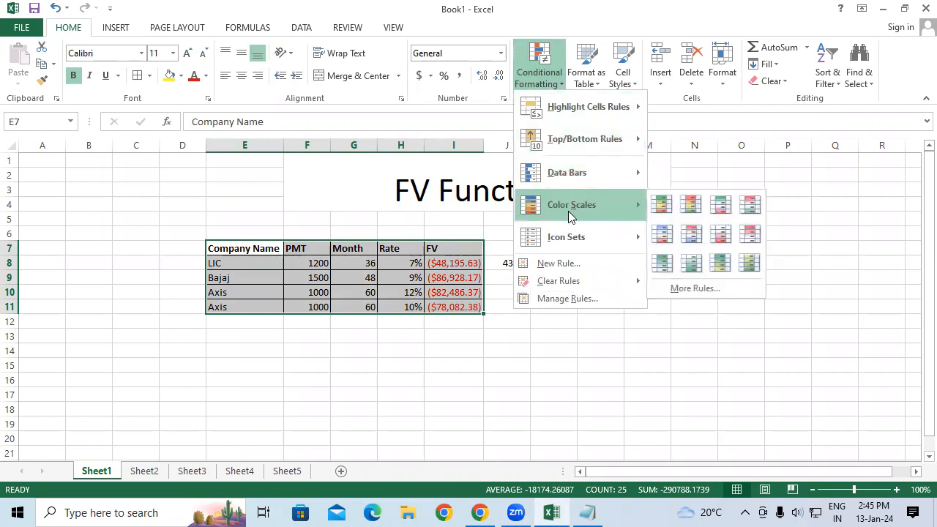
left_click(508, 401)
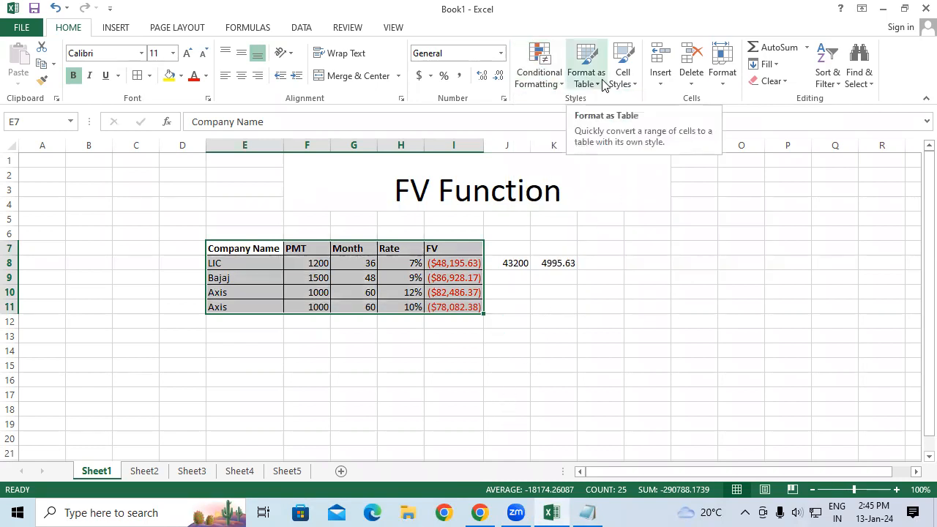
Format the empty range D17:M29 as a table with headers using a green medium table style.
scroll(259, 293, "down", 4)
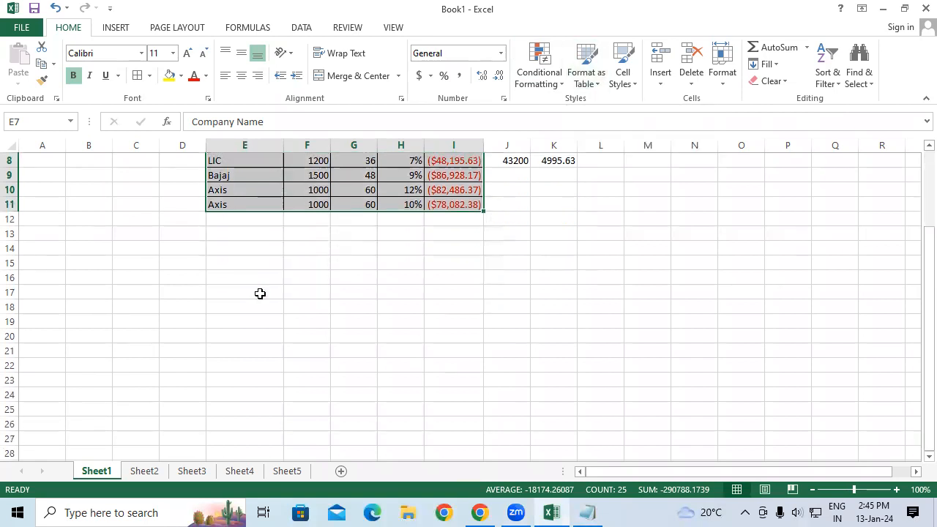
left_click_drag(188, 224, 630, 402)
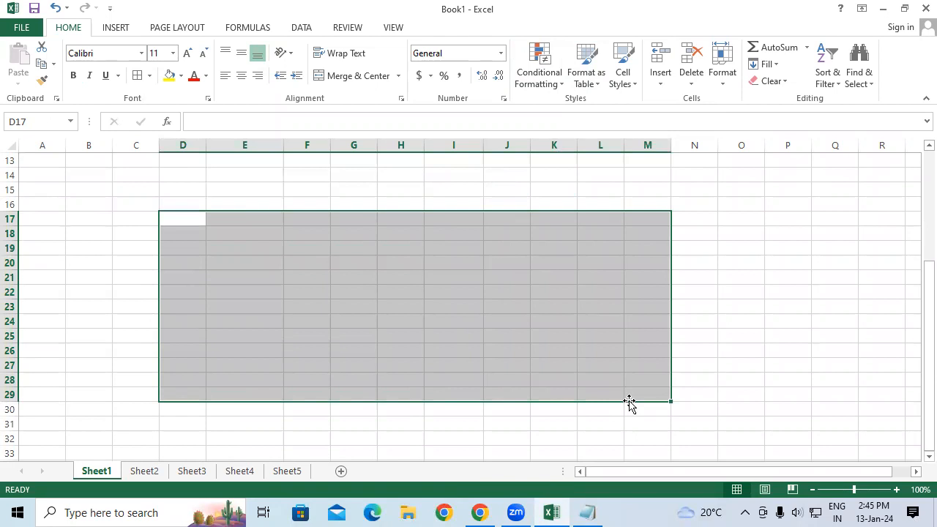
left_click(595, 81)
scroll(881, 290, "down", 1)
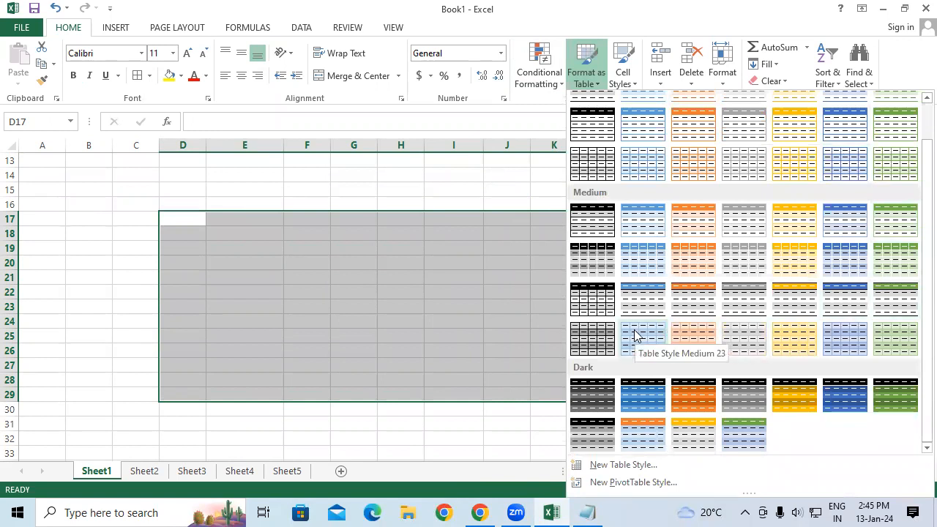
scroll(634, 335, "up", 1)
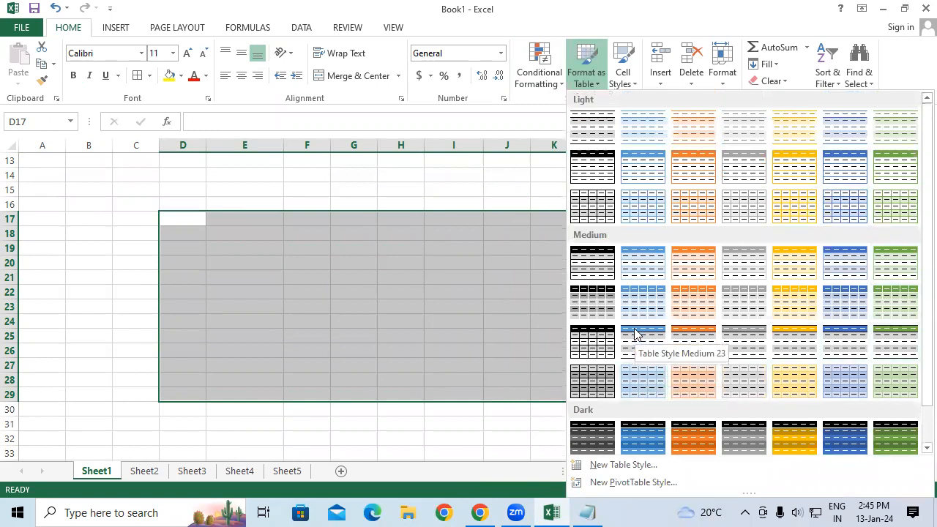
left_click(901, 271)
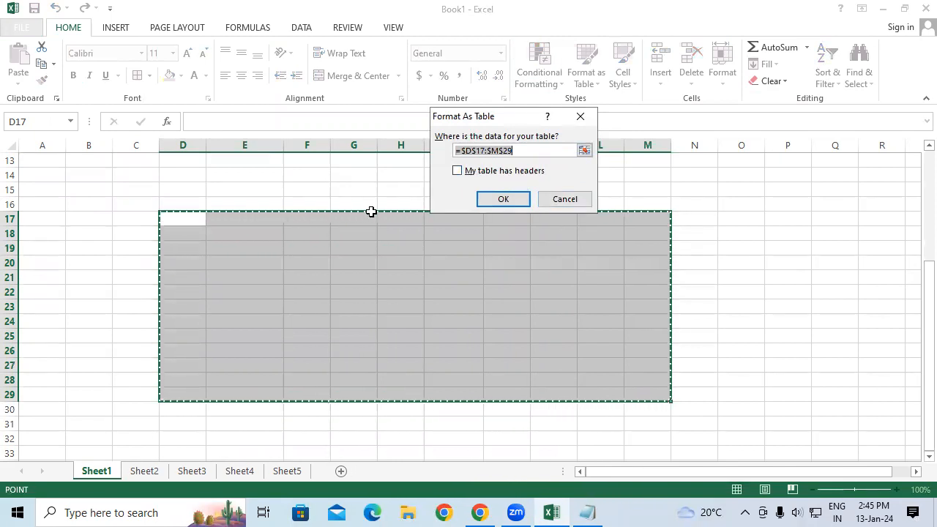
left_click(459, 172)
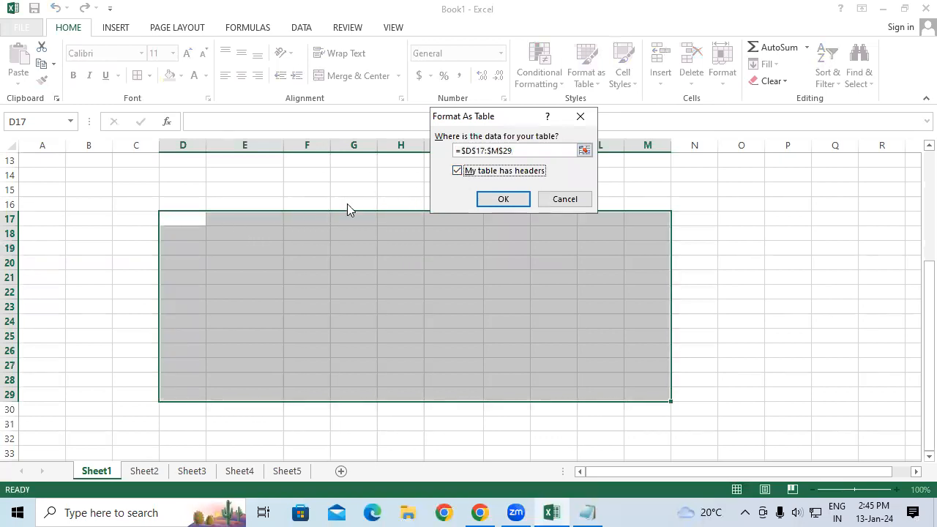
left_click(516, 200)
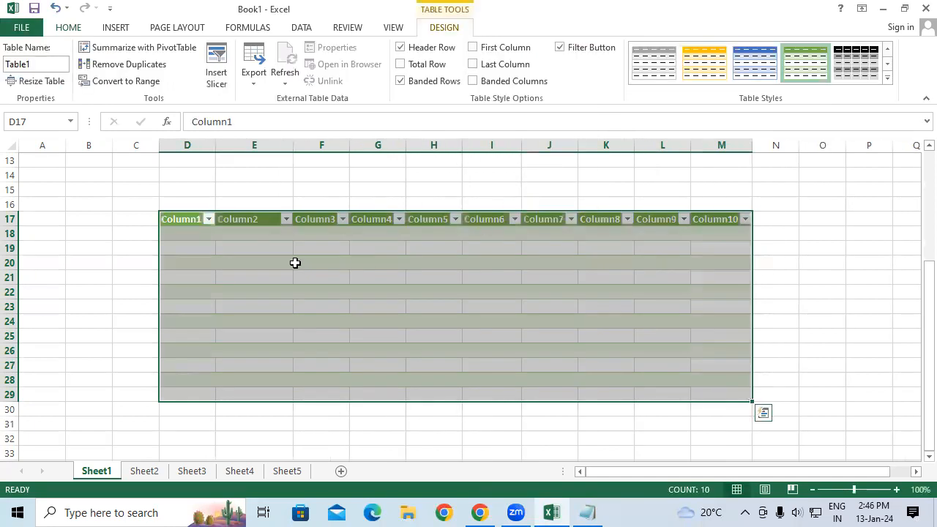
left_click_drag(186, 239, 730, 395)
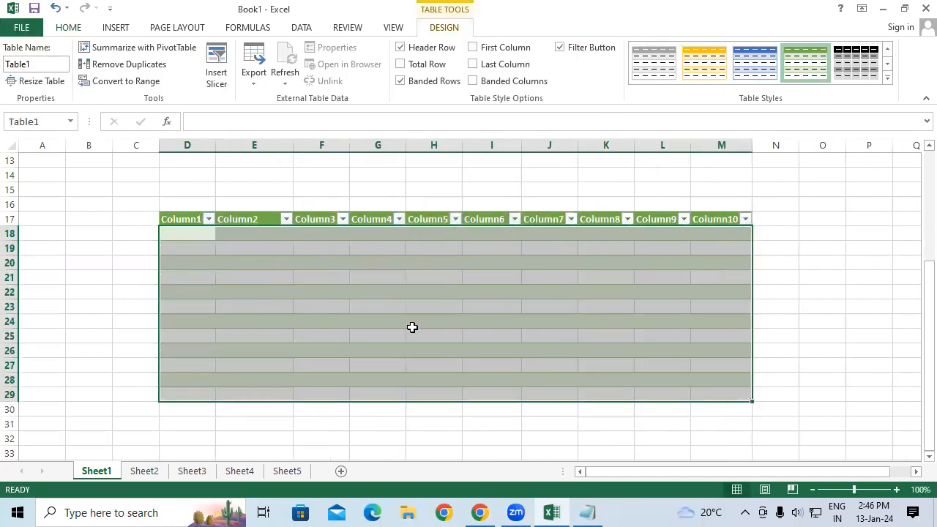
left_click_drag(187, 233, 714, 374)
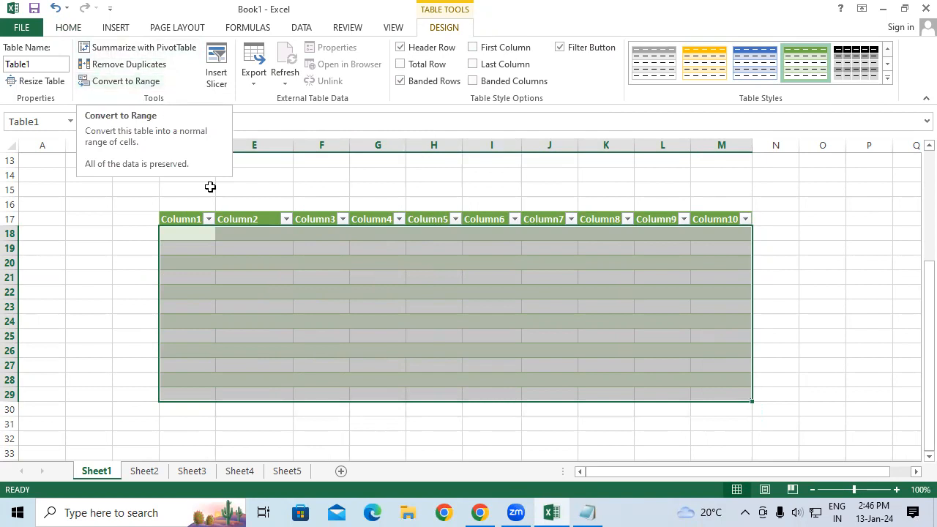
left_click(131, 88)
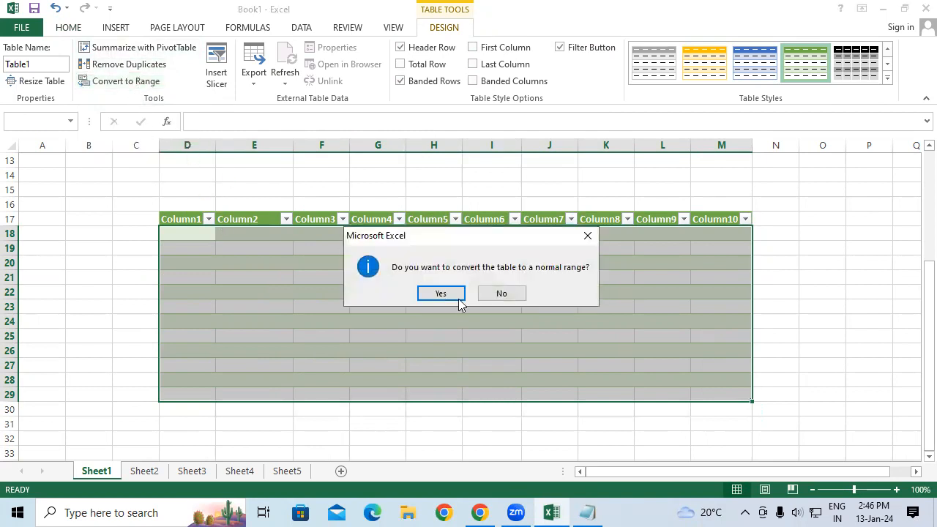
left_click(587, 234)
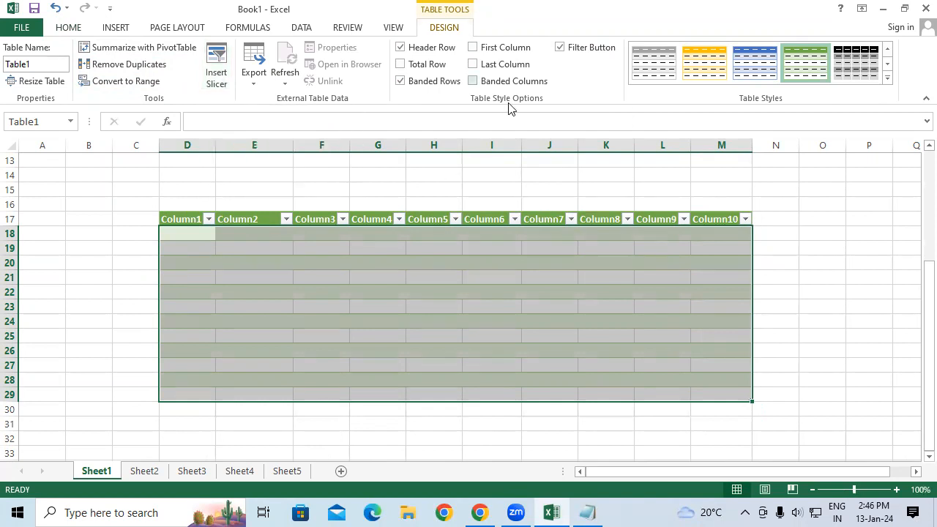
Toggle the table's header row, total row and banded rows options off and back on.
left_click(401, 49)
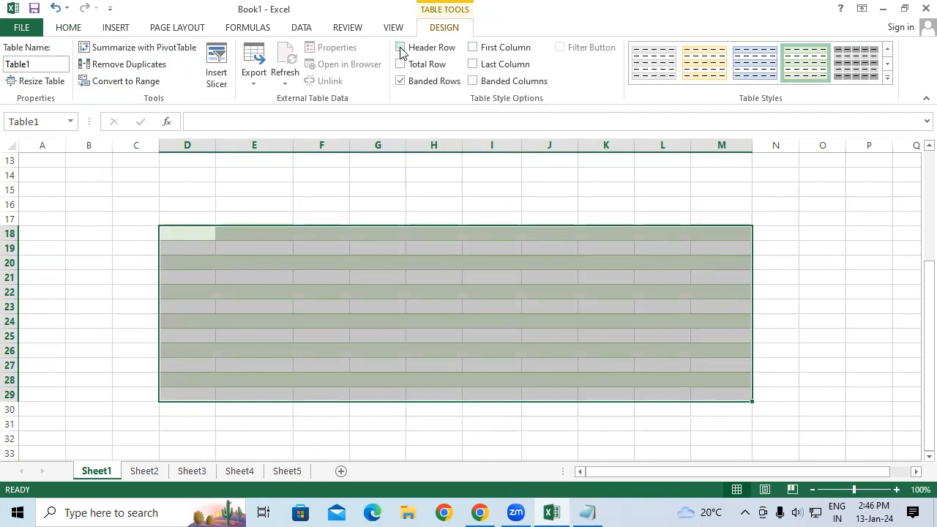
left_click(400, 48)
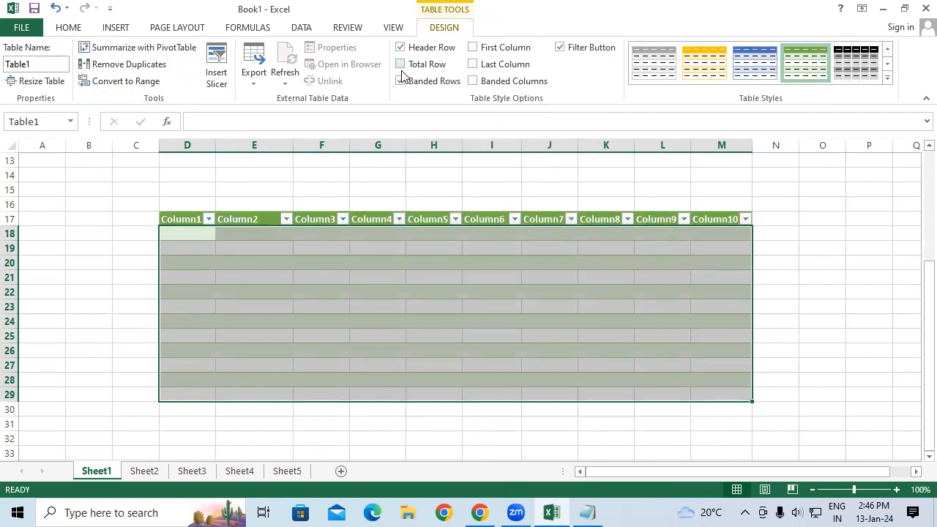
left_click(400, 65)
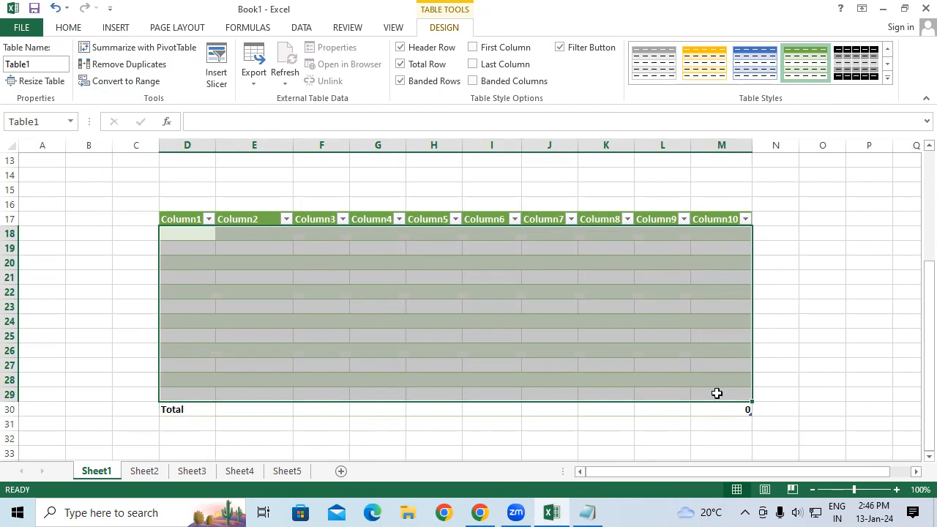
left_click(400, 64)
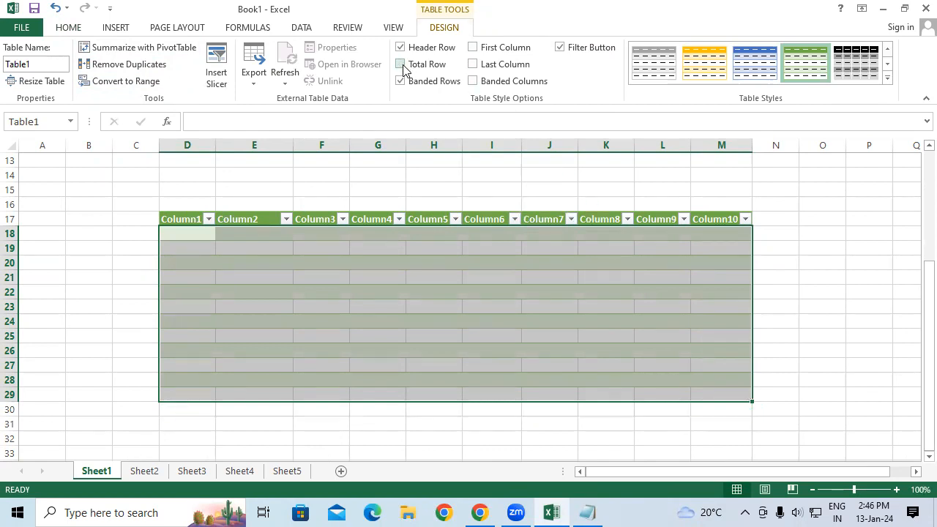
left_click(399, 82)
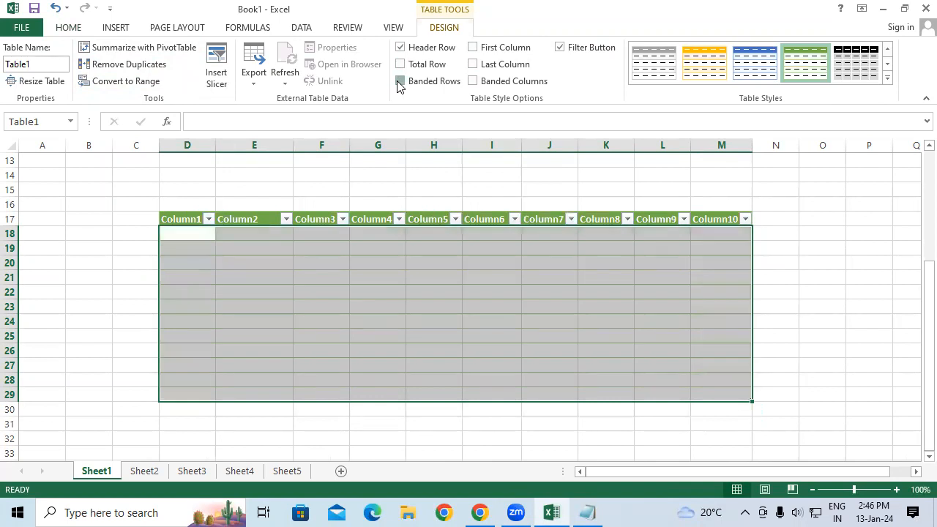
left_click(399, 82)
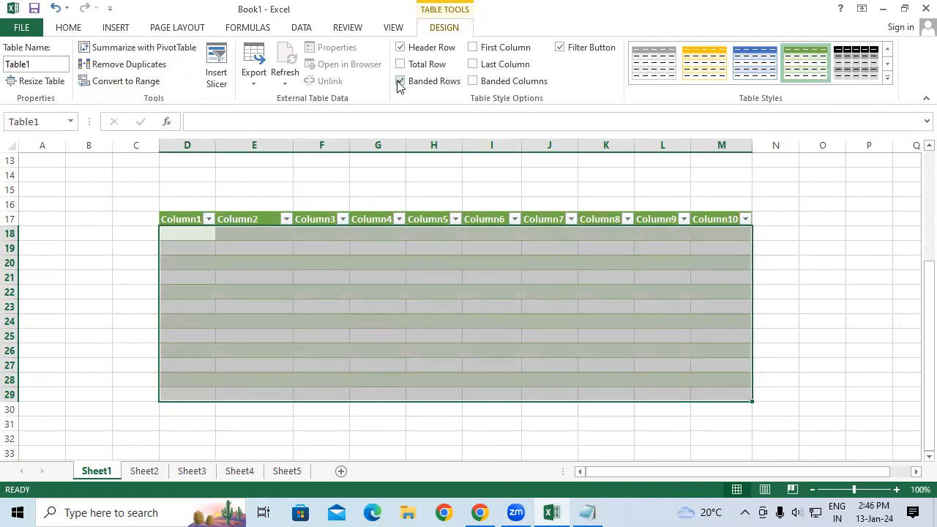
Apply the black table style to the table.
left_click(473, 47)
left_click(861, 73)
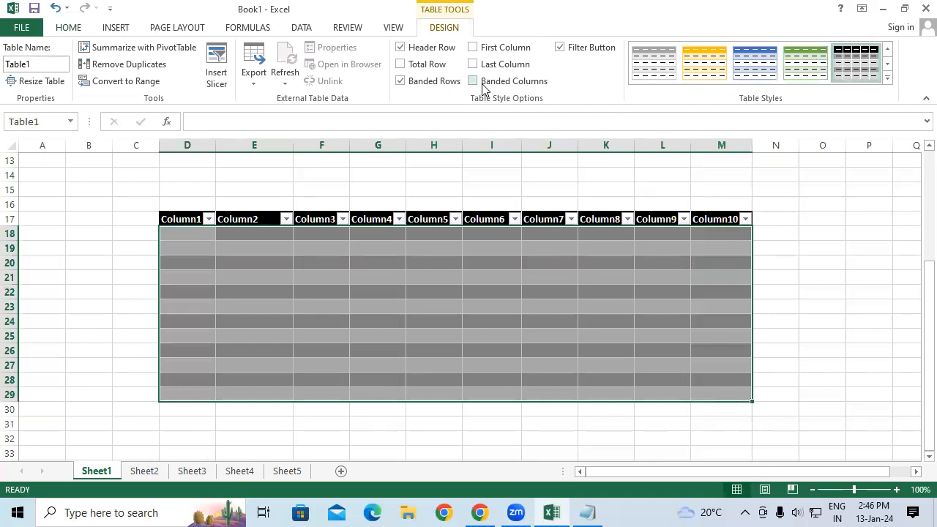
Enable the First Column, Last Column and Banded Columns table style options.
left_click(473, 47)
left_click(473, 48)
left_click(472, 48)
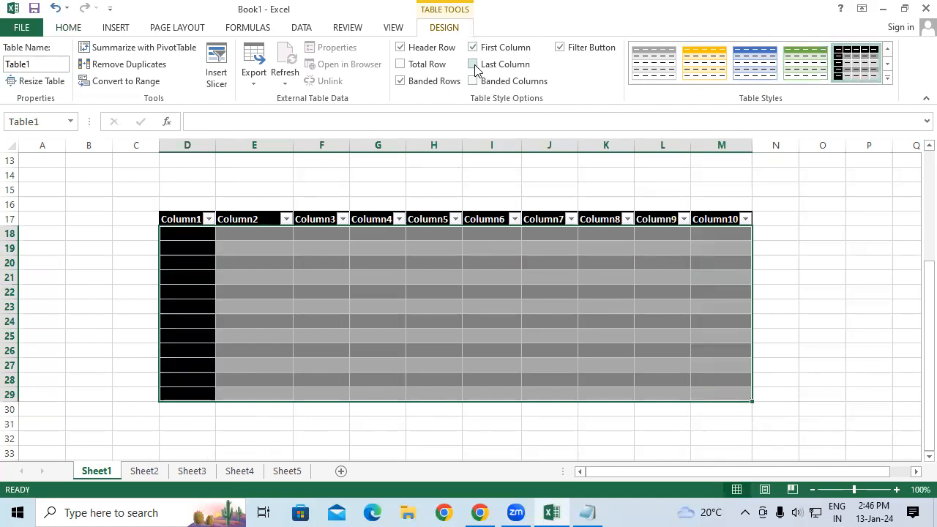
left_click(473, 64)
left_click(473, 65)
left_click(473, 82)
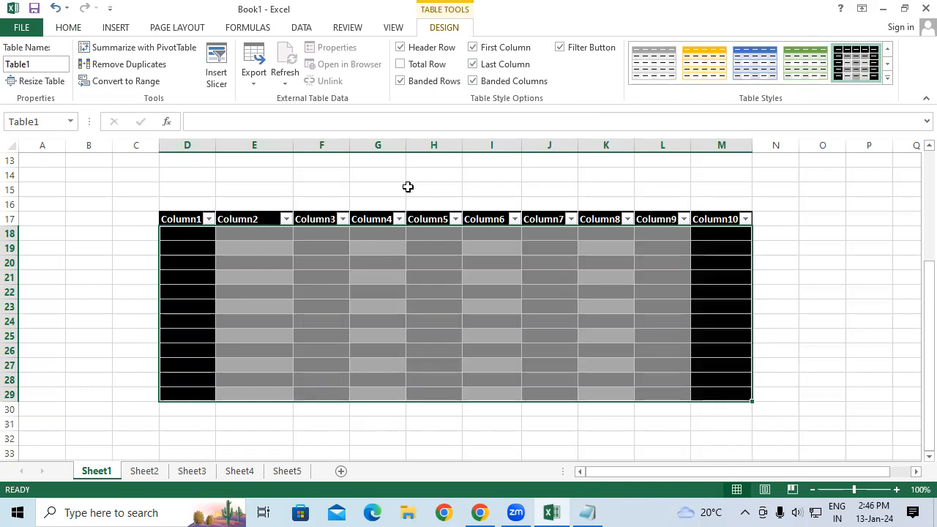
left_click(472, 81)
left_click(473, 82)
left_click(473, 81)
left_click(473, 81)
Turn off the table's Filter Button option.
left_click(560, 48)
left_click(561, 49)
left_click(560, 48)
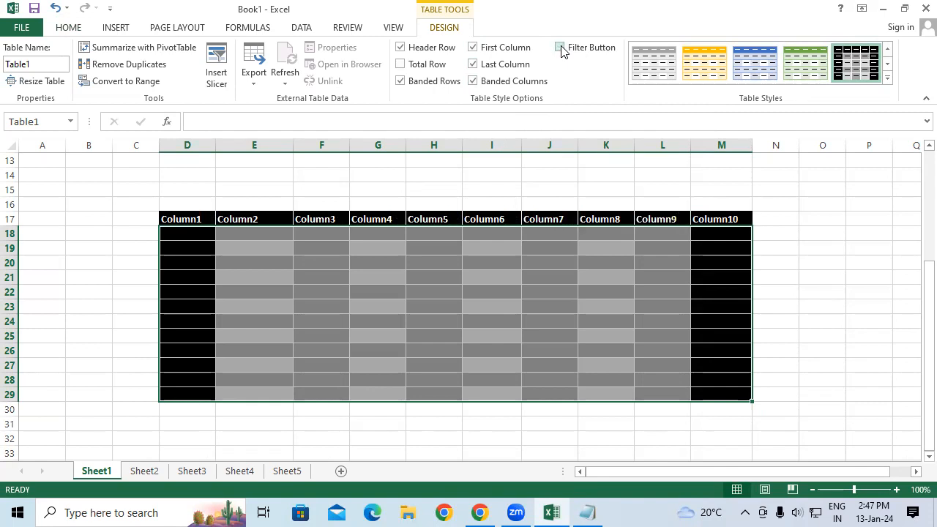
Apply a gray medium table style to the table.
left_click(887, 78)
scroll(776, 280, "down", 3)
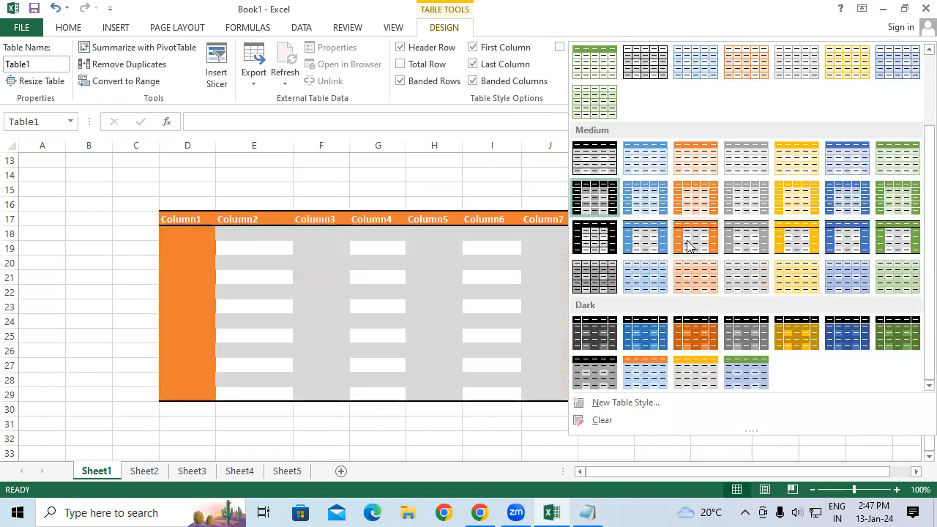
left_click(746, 209)
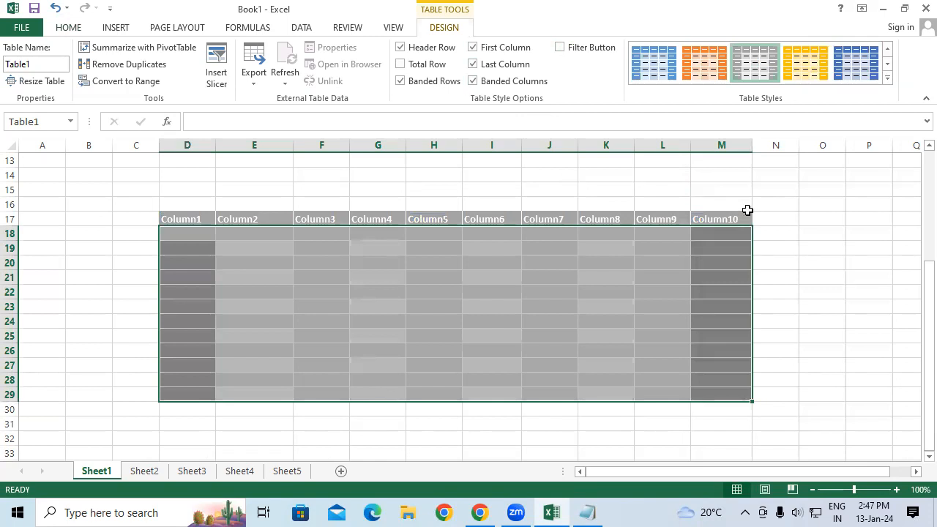
Clear everything, contents and formatting, from the table range D17:M29.
left_click(74, 29)
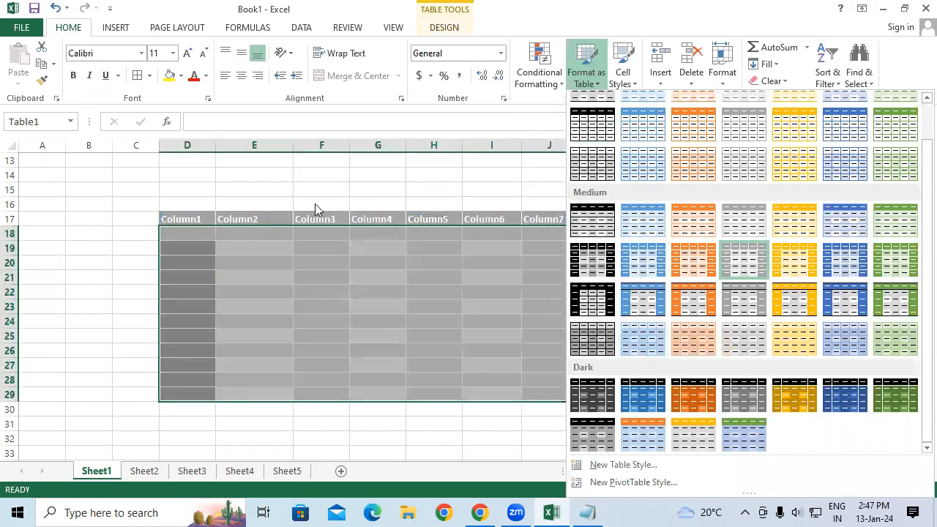
left_click(314, 194)
left_click(767, 83)
left_click(767, 107)
left_click(435, 267)
left_click_drag(186, 220, 746, 397)
left_click(772, 82)
left_click(779, 100)
left_click(779, 260)
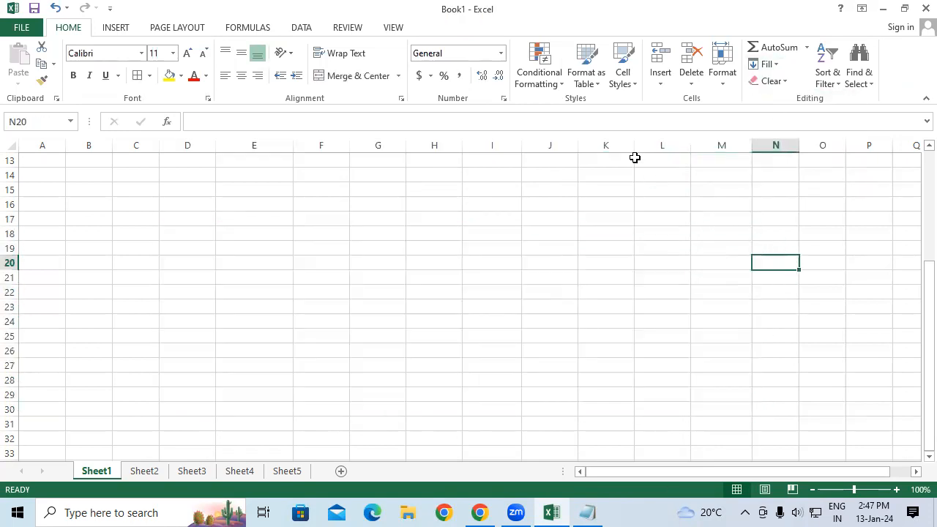
Select the data range E7:I11 and open the cell styles to apply one.
scroll(461, 230, "up", 3)
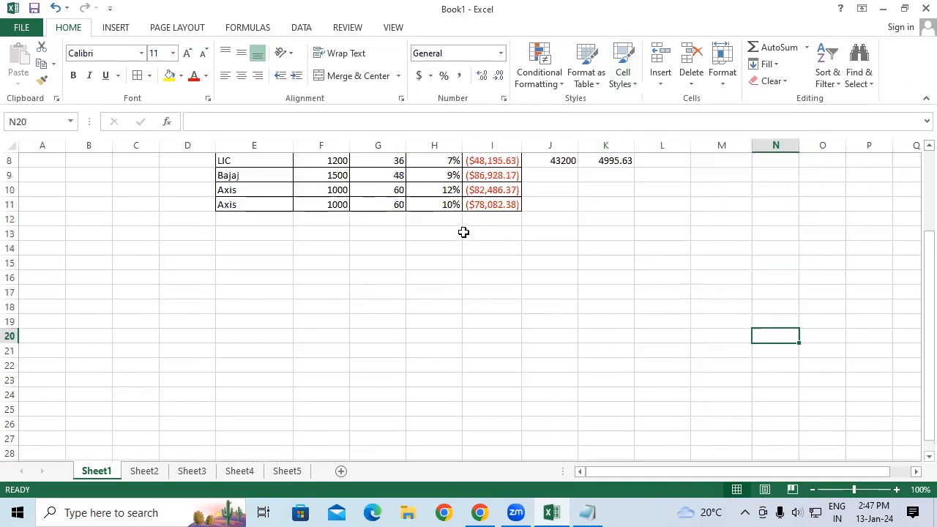
left_click_drag(248, 191, 485, 244)
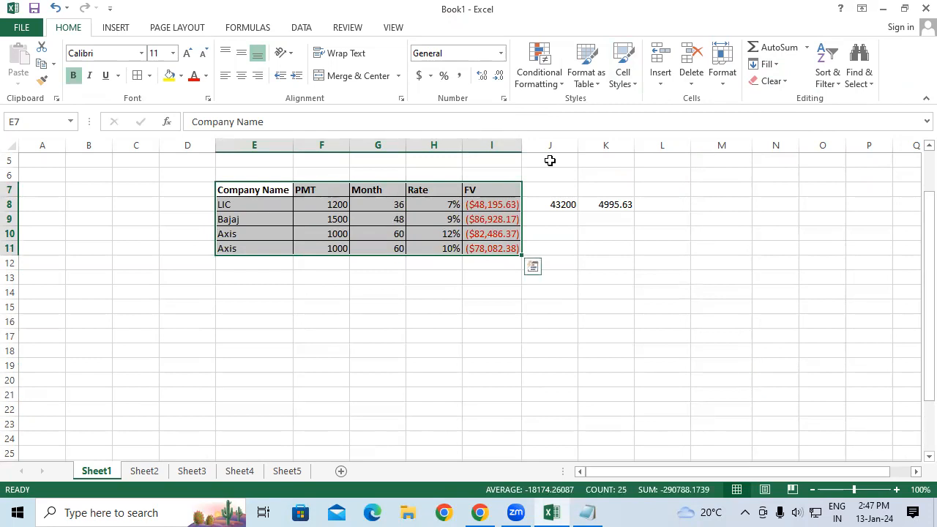
left_click(622, 74)
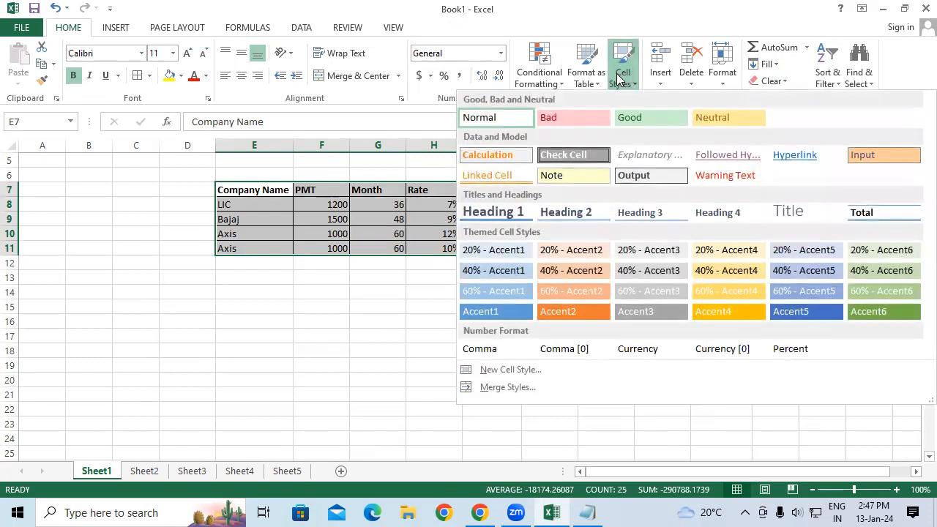
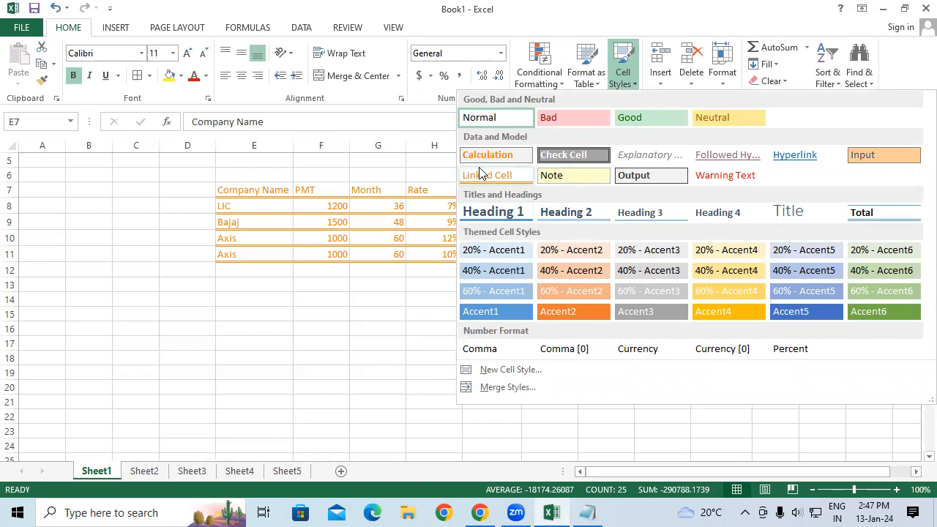
left_click(397, 211)
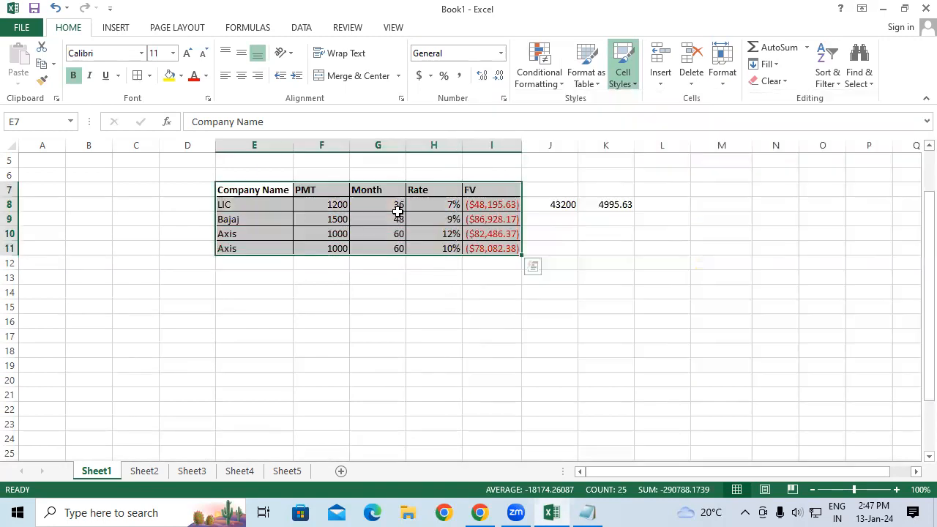
left_click(662, 85)
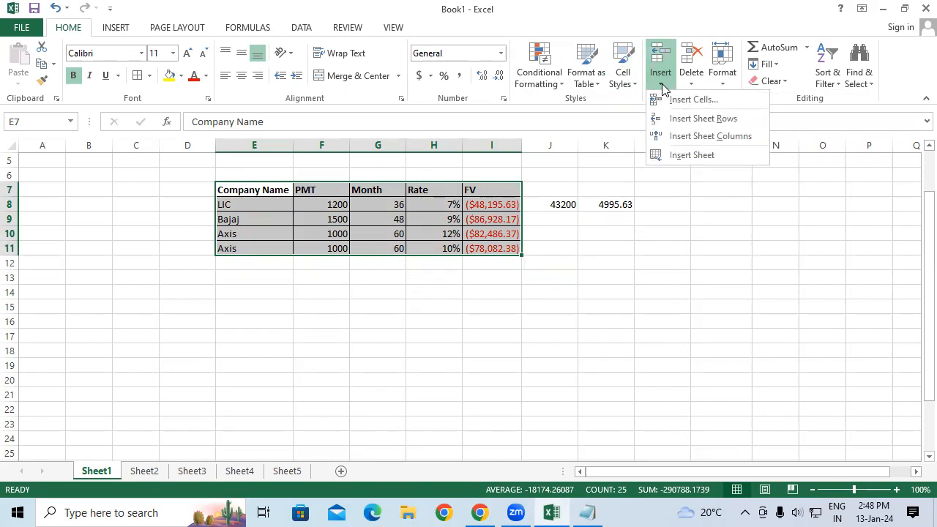
left_click(541, 230)
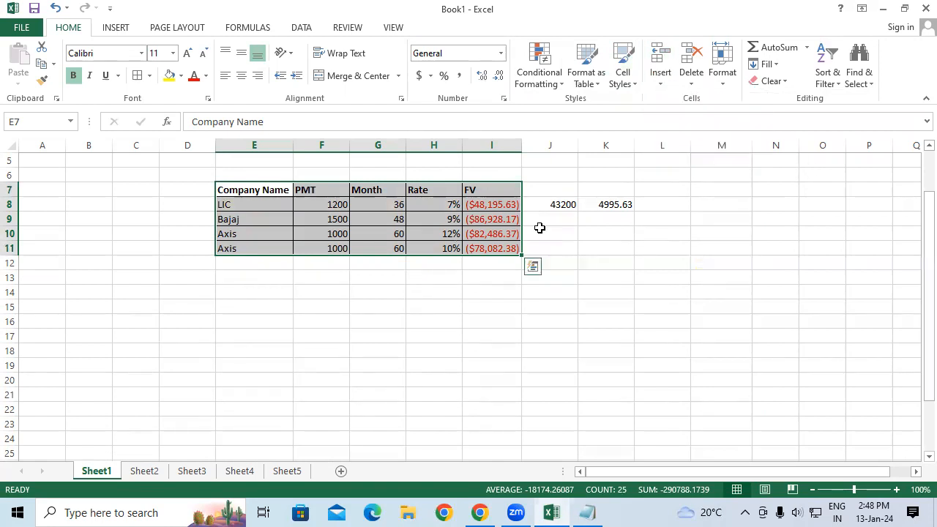
left_click(545, 206)
left_click(661, 79)
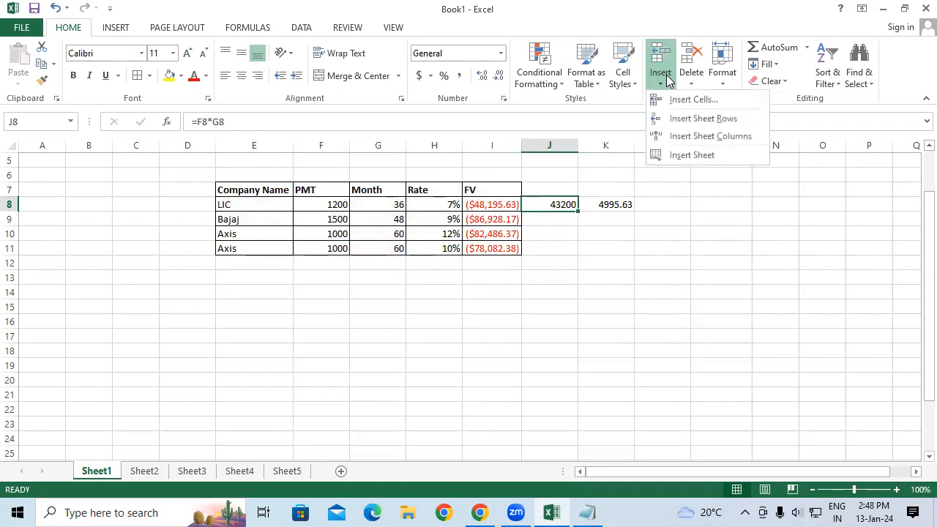
left_click(681, 101)
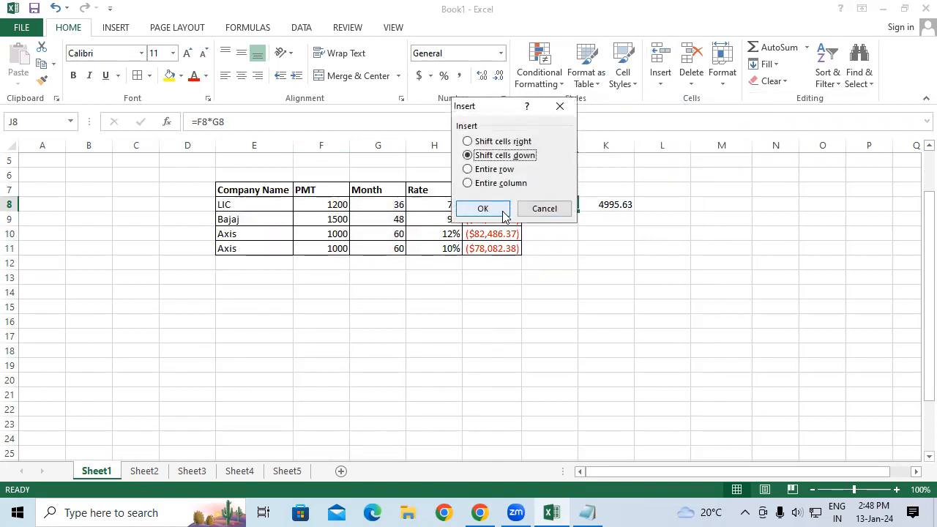
left_click(503, 144)
left_click(491, 208)
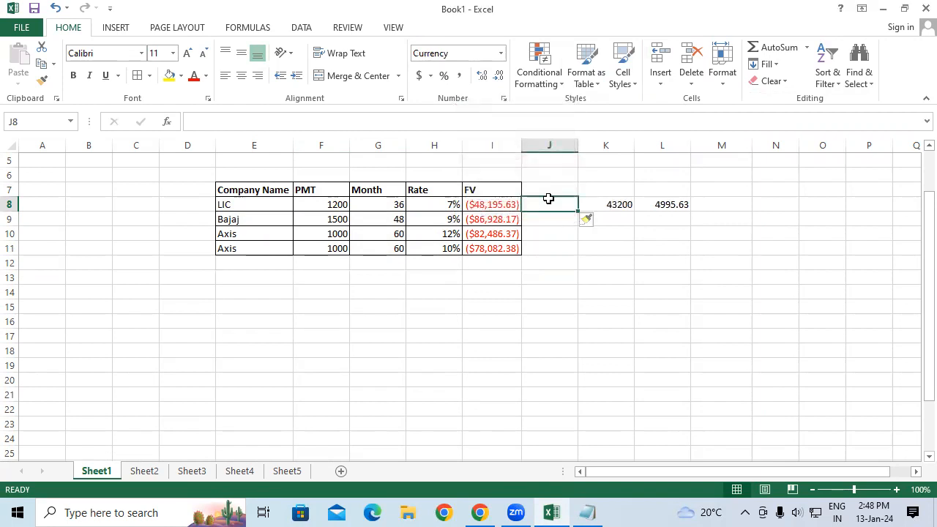
key("ctrl+z")
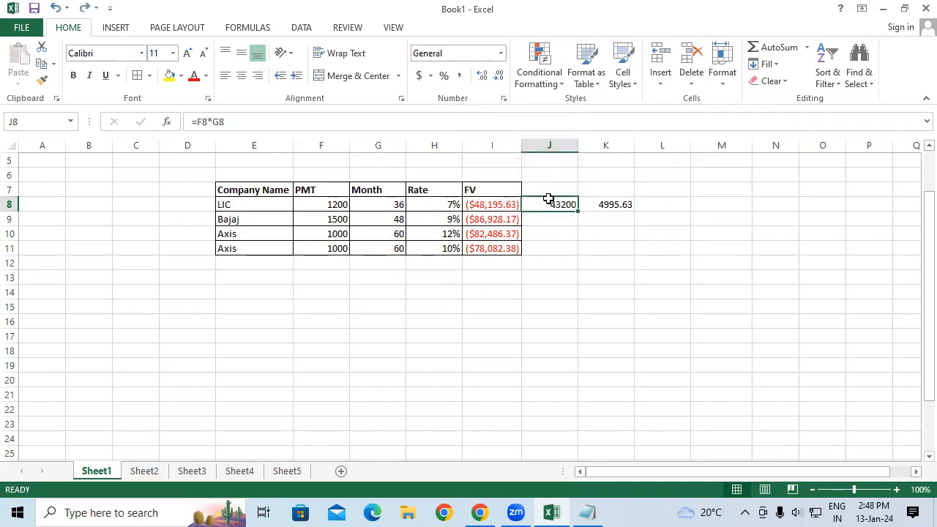
Enter the sample text tgt in J7 and rthbgd in J9.
left_click(547, 187)
type("tgt")
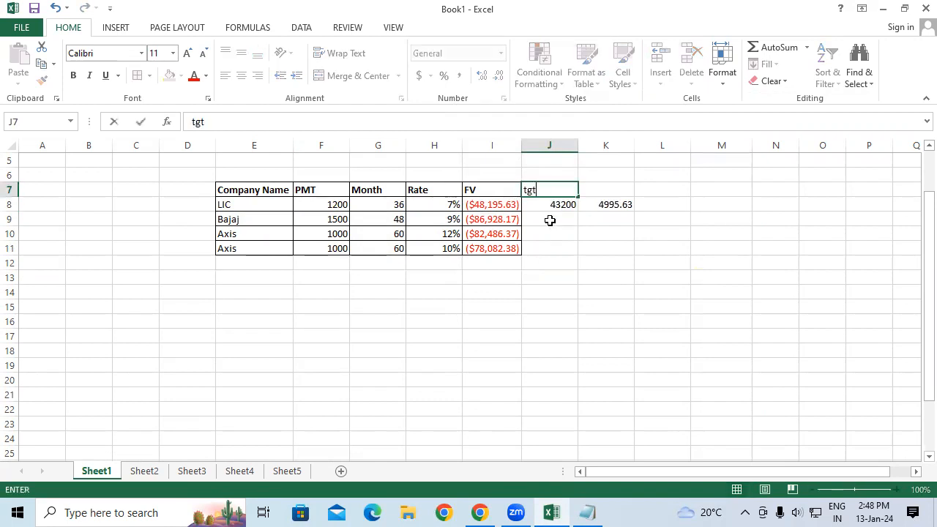
left_click(548, 219)
type("rthbgd")
Insert a blank cell at J8, shifting the existing cells to the right.
left_click(544, 205)
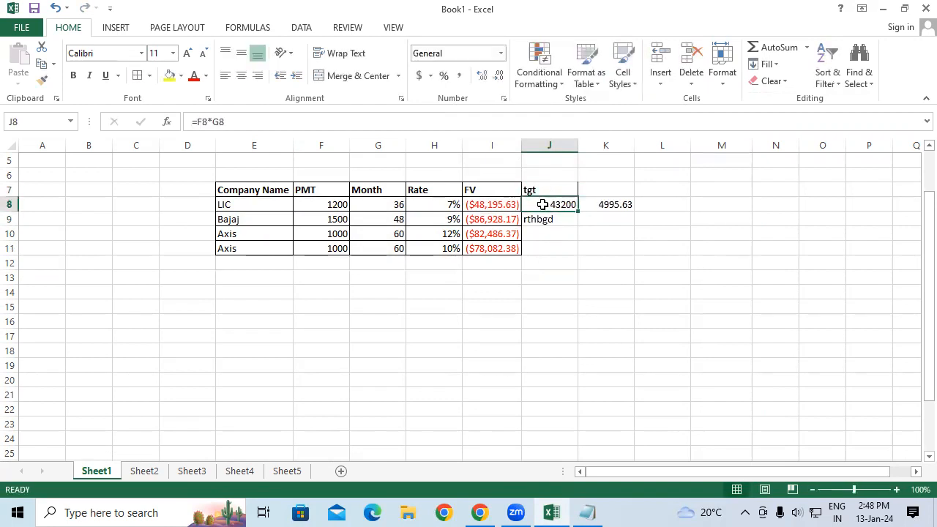
left_click(668, 91)
left_click(671, 99)
left_click(497, 144)
left_click(485, 209)
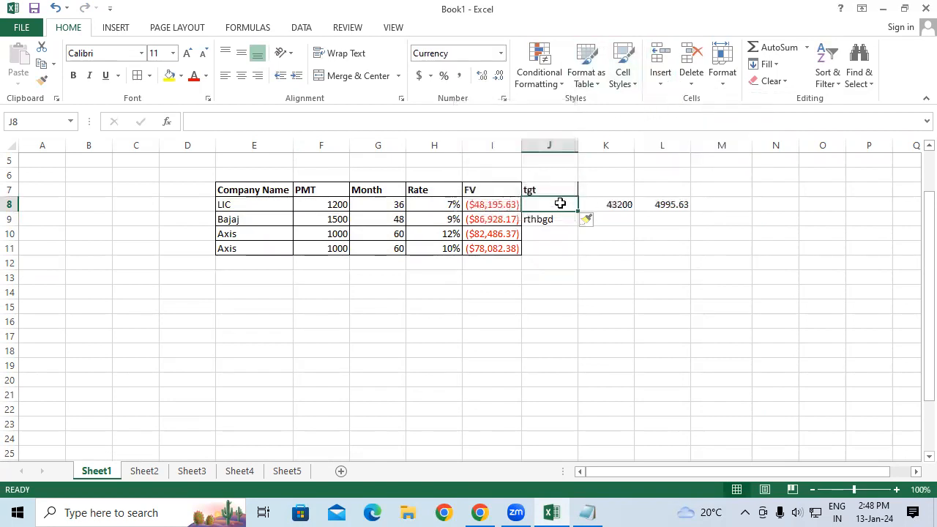
left_click(548, 188)
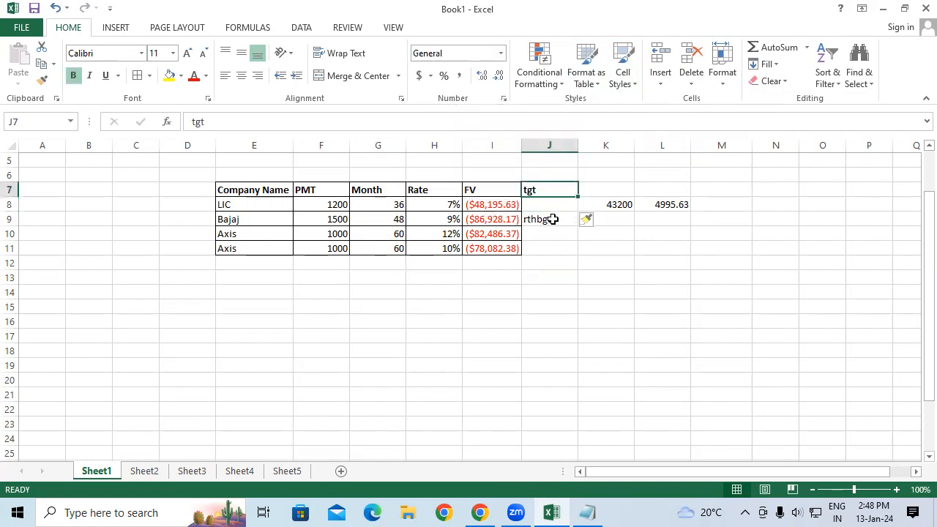
left_click(552, 219)
left_click(537, 199)
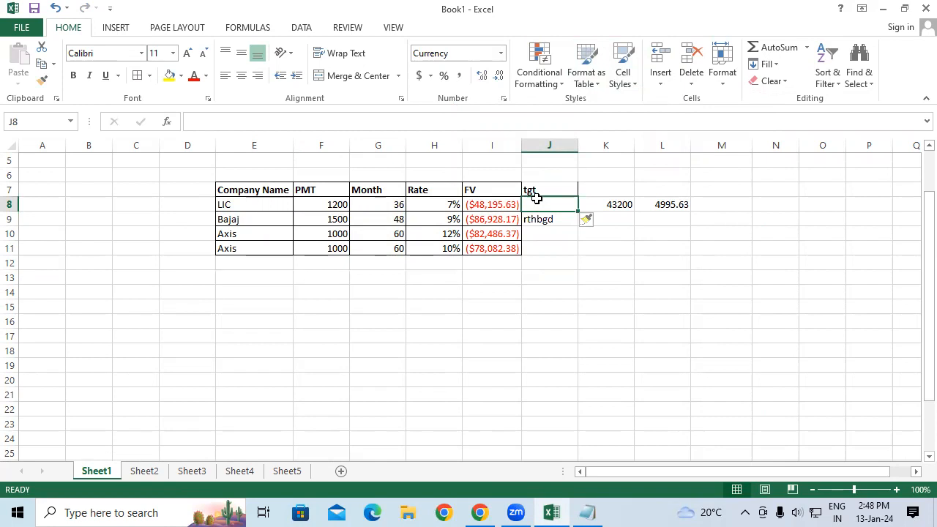
left_click(659, 84)
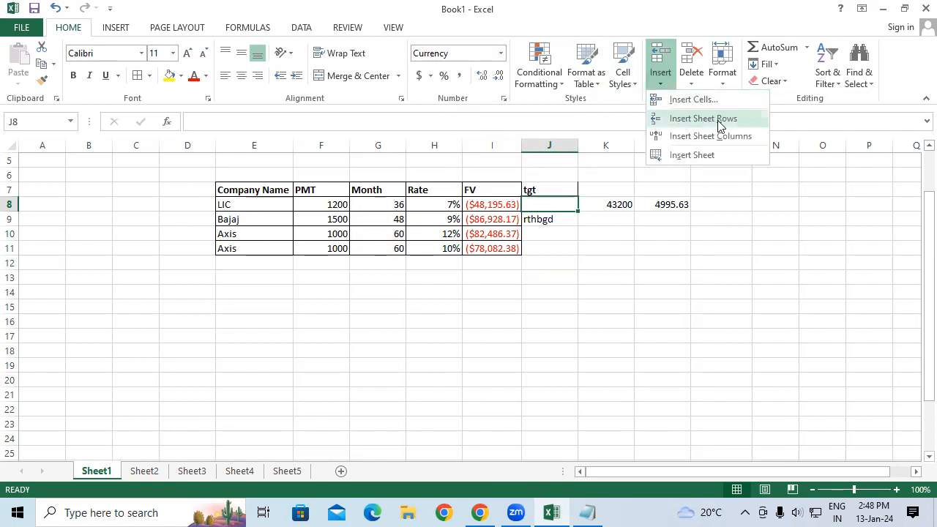
left_click(532, 230)
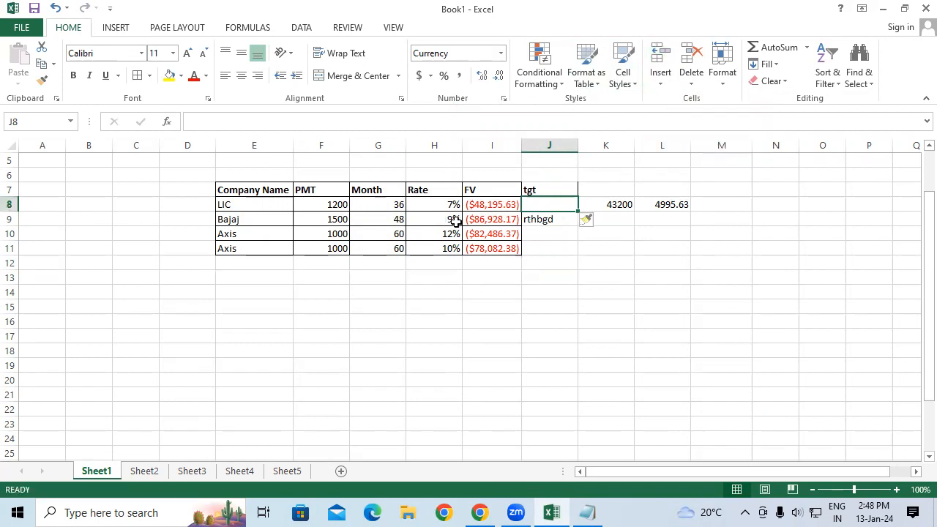
Insert a whole sheet row above row 9.
left_click(540, 219)
left_click(666, 74)
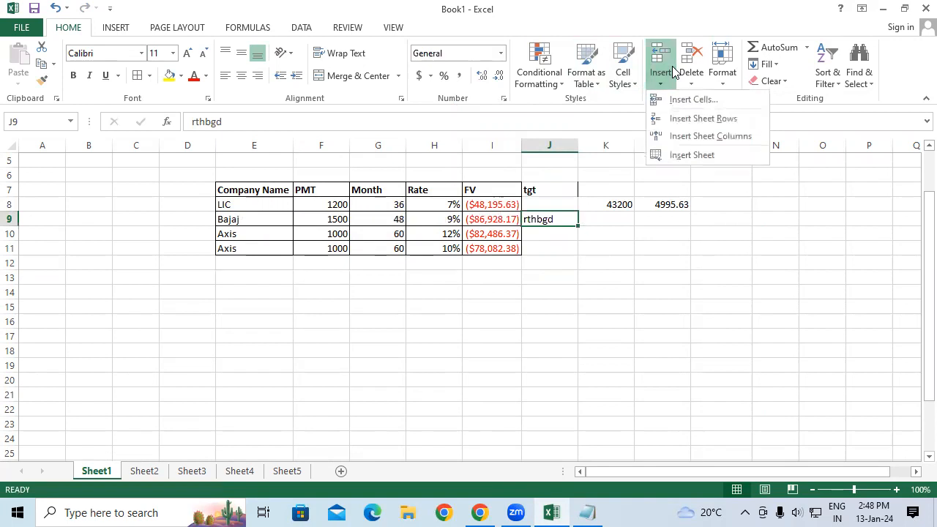
left_click(696, 120)
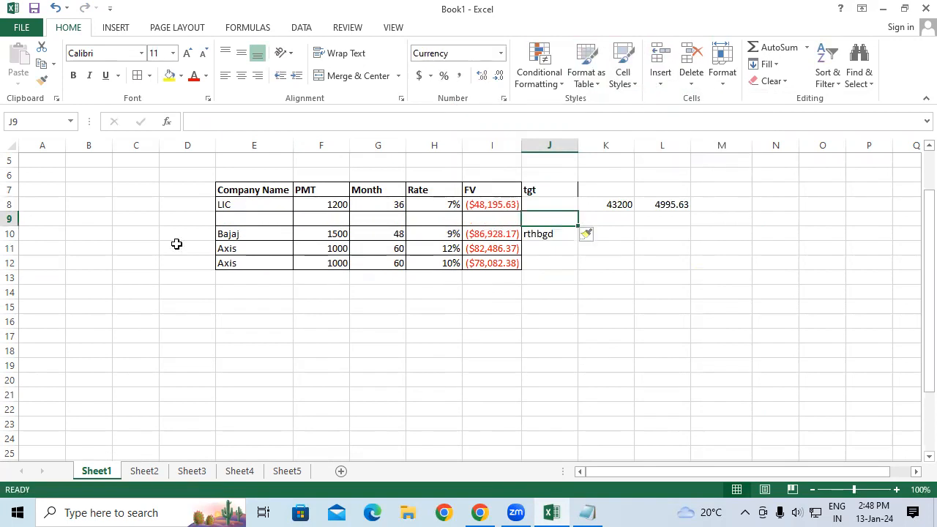
Delete the newly inserted empty row 9.
left_click(11, 218)
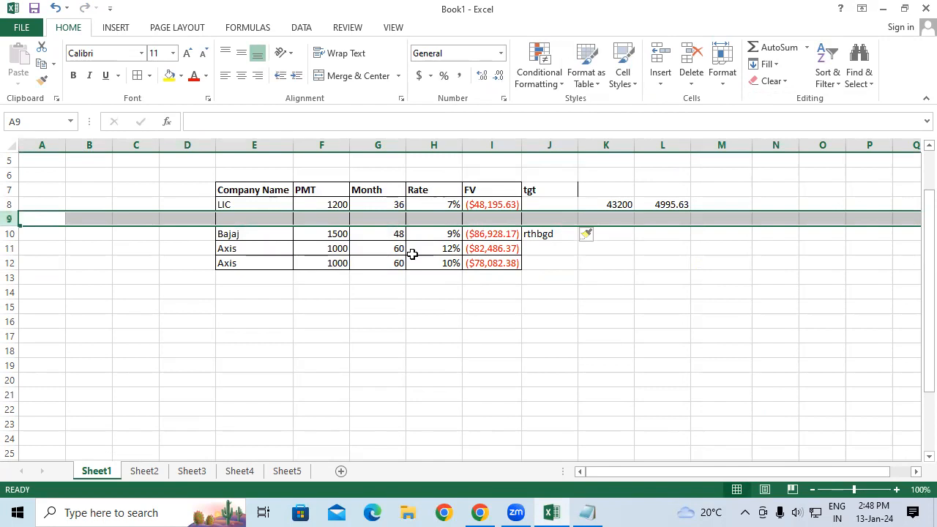
left_click(537, 218)
left_click(694, 85)
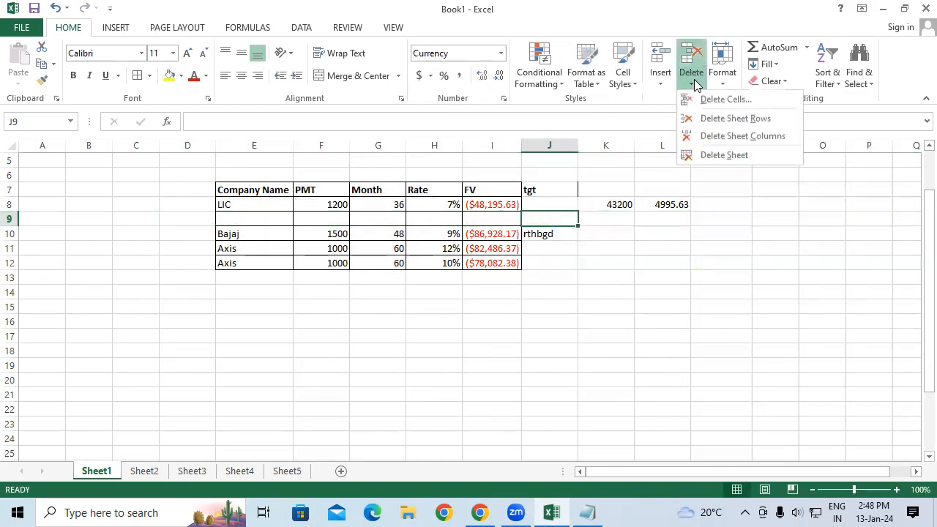
left_click(714, 116)
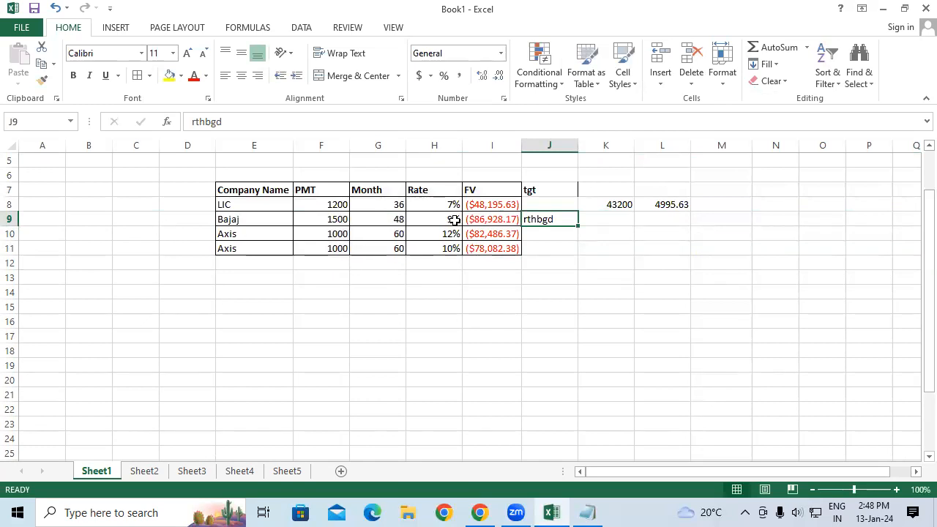
Insert a whole sheet column at column J.
left_click(546, 204)
left_click(589, 73)
left_click(621, 84)
left_click(650, 82)
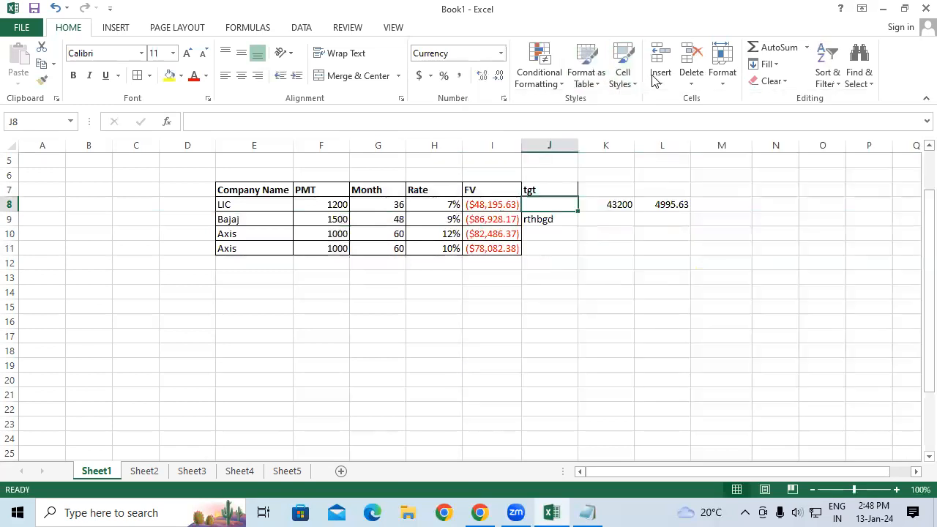
left_click(658, 79)
left_click(663, 139)
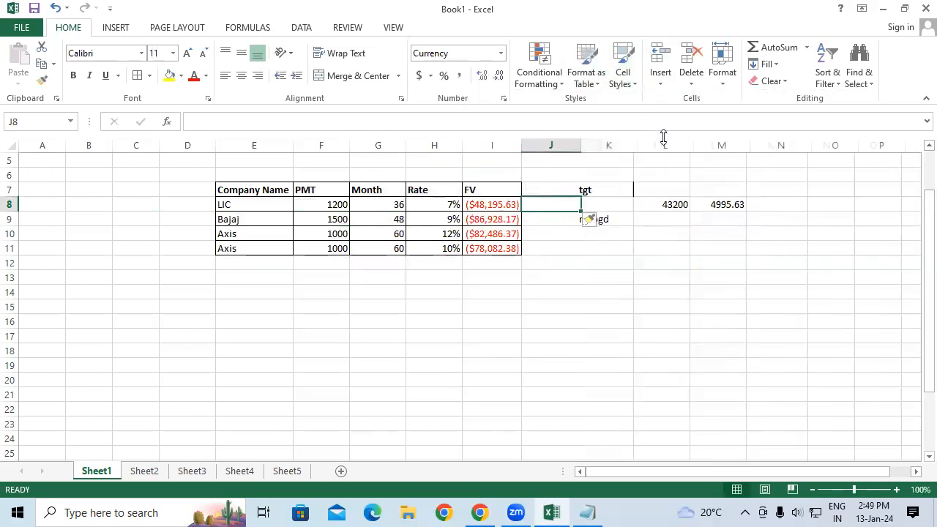
Delete the newly inserted empty column J.
mouse_move(549, 190)
left_mouse_down()
mouse_move(561, 402)
mouse_move(577, 388)
mouse_move(575, 205)
mouse_move(548, 196)
left_mouse_up()
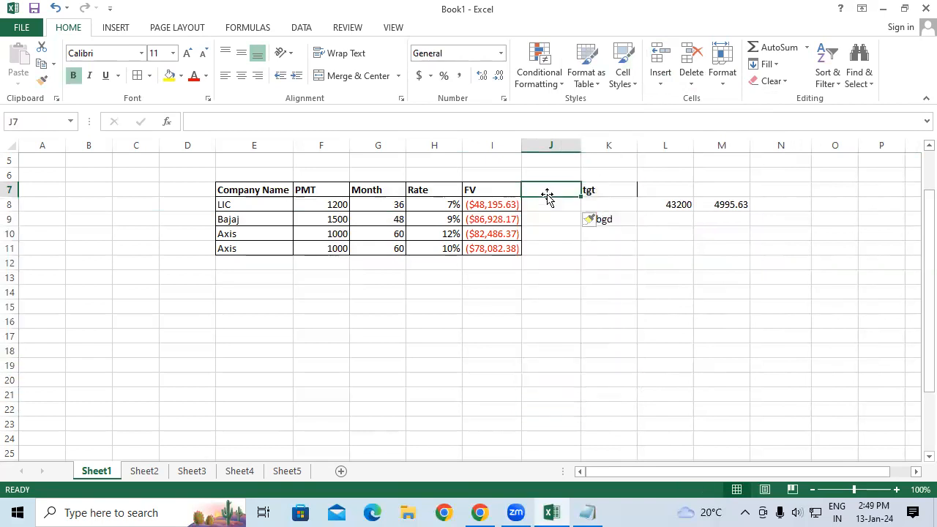
left_click(691, 80)
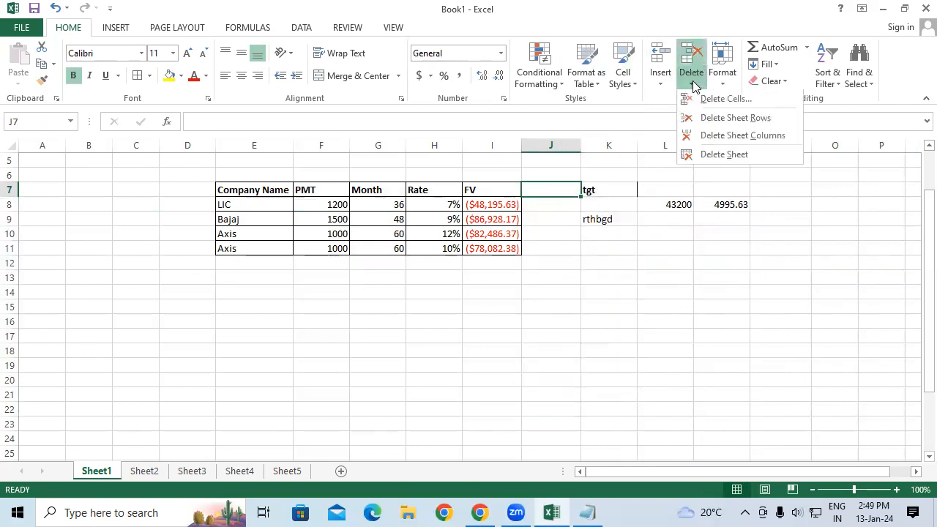
left_click(714, 139)
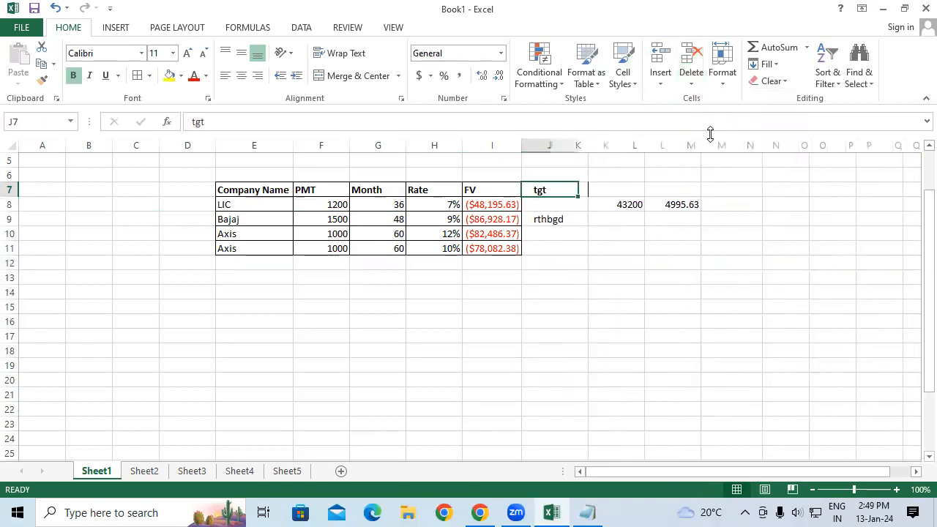
Insert a new worksheet into the workbook and return to Sheet1.
left_click(662, 86)
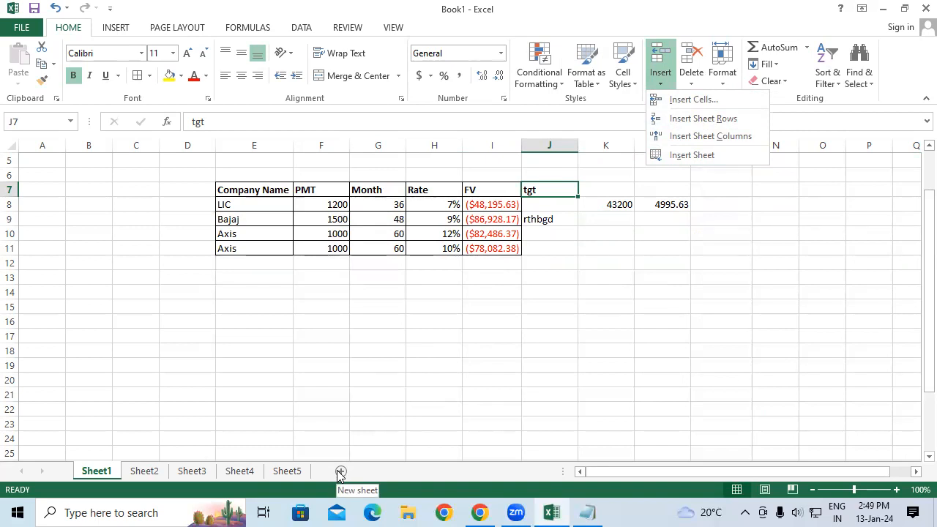
left_click(701, 154)
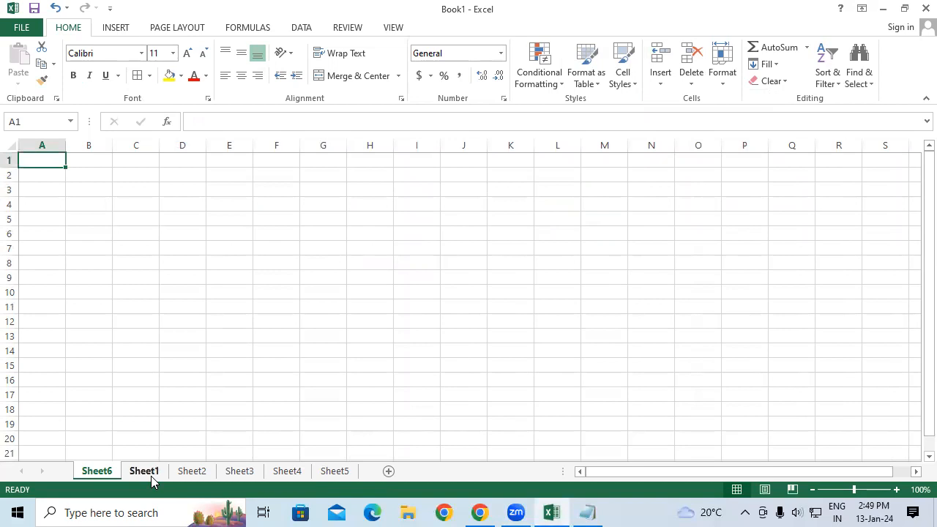
left_click(188, 475)
left_click(145, 471)
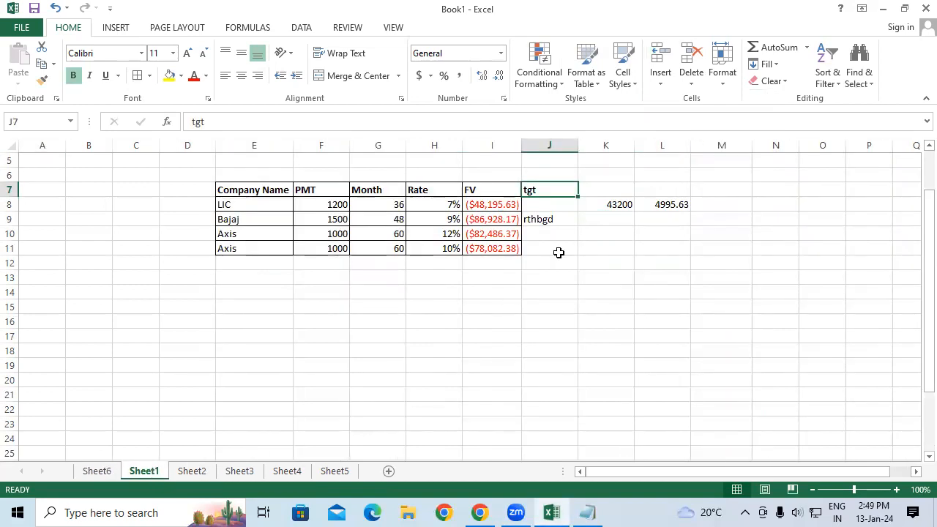
Delete the newly inserted blank worksheet.
left_click(690, 78)
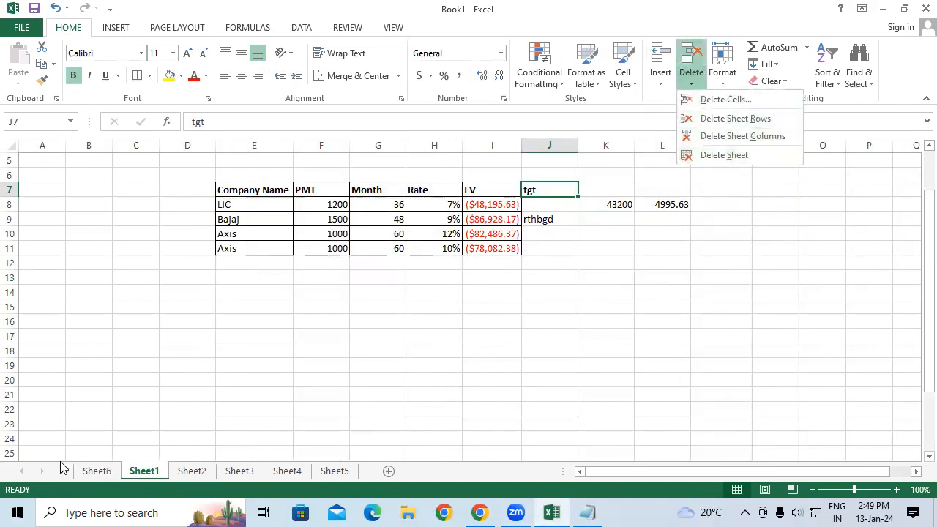
left_click(97, 474)
left_click(99, 472)
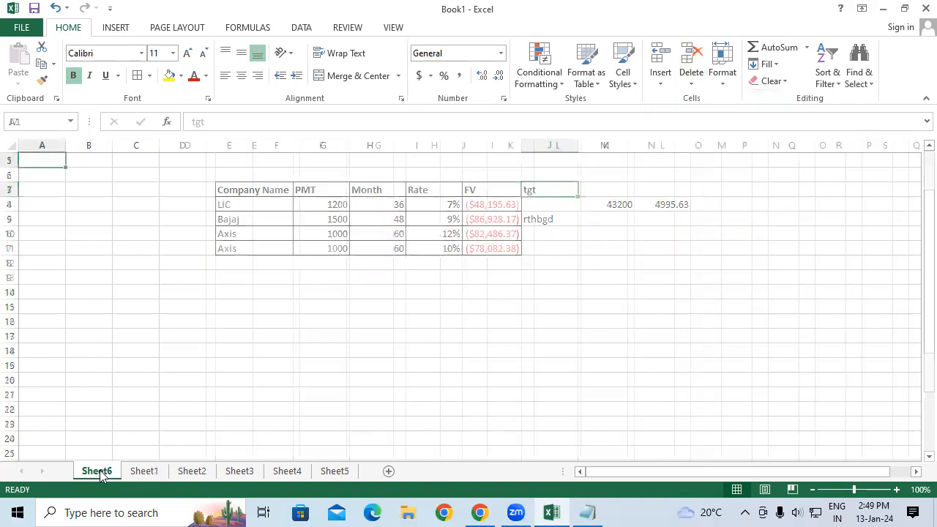
left_click(694, 79)
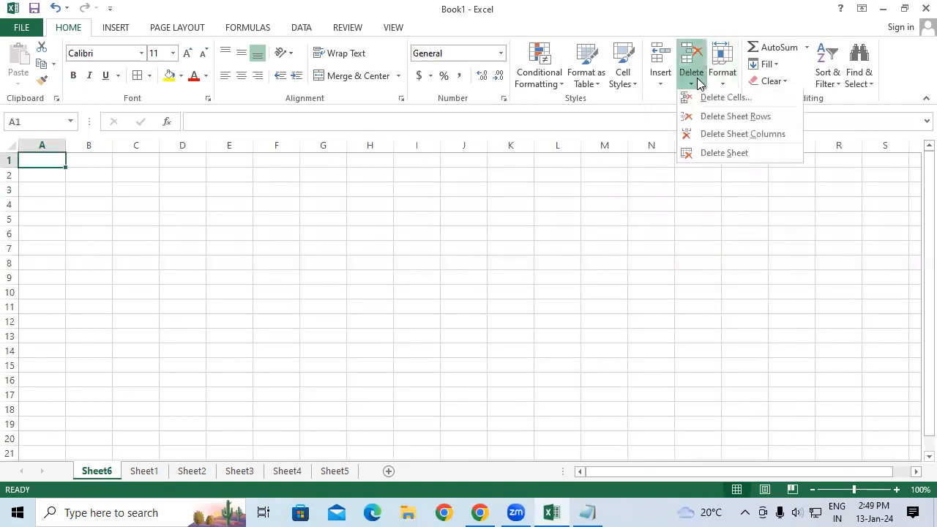
left_click(719, 156)
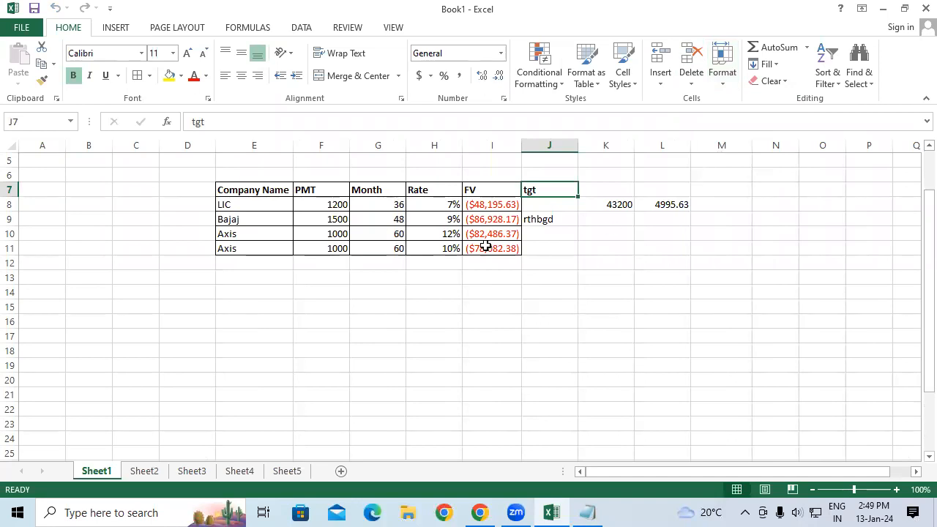
left_click(528, 251)
left_click(735, 90)
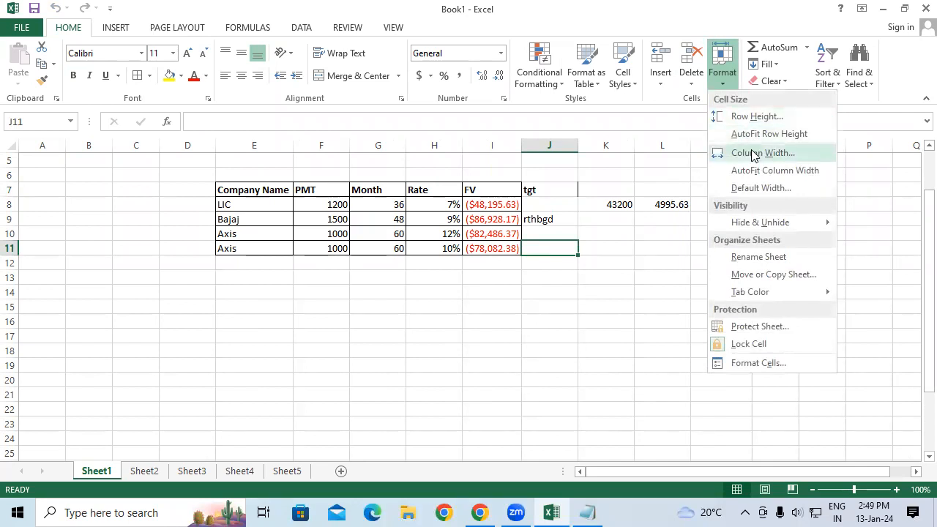
left_click(509, 371)
Widen columns I and H and narrow column G.
left_click_drag(518, 144, 541, 145)
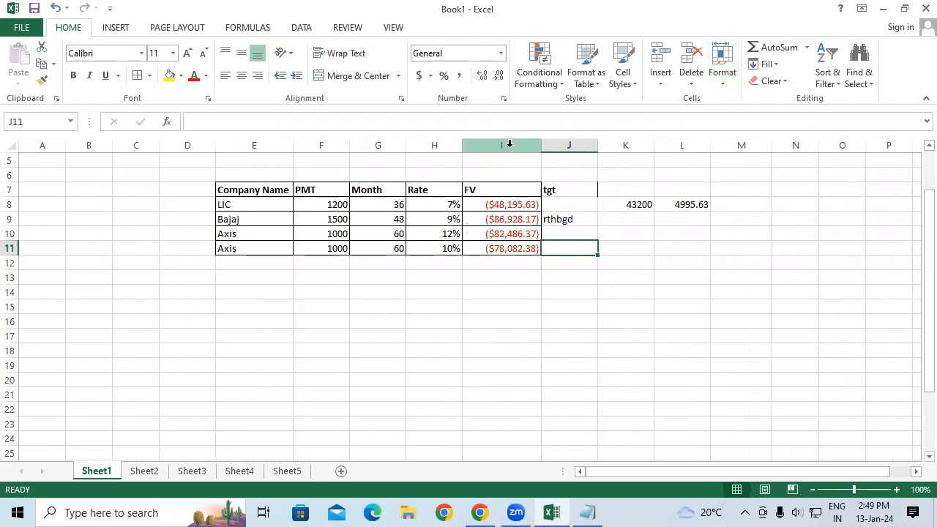
left_click_drag(466, 145, 492, 145)
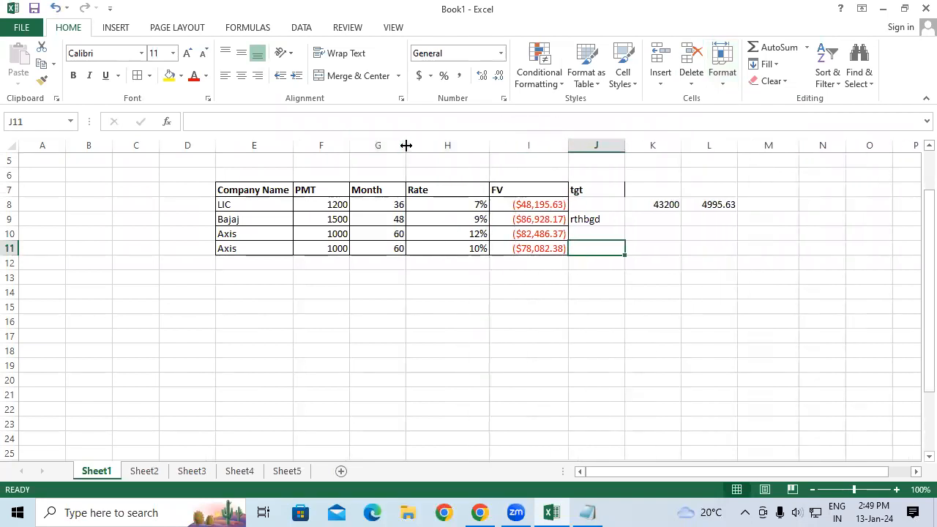
left_click_drag(408, 145, 381, 145)
AutoFit the widths of columns E through J.
left_click_drag(236, 144, 556, 135)
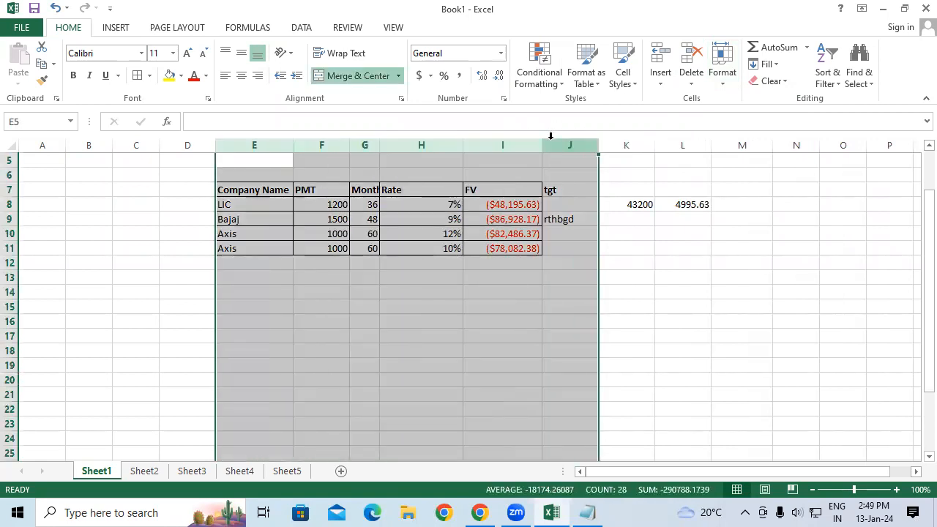
left_click(723, 81)
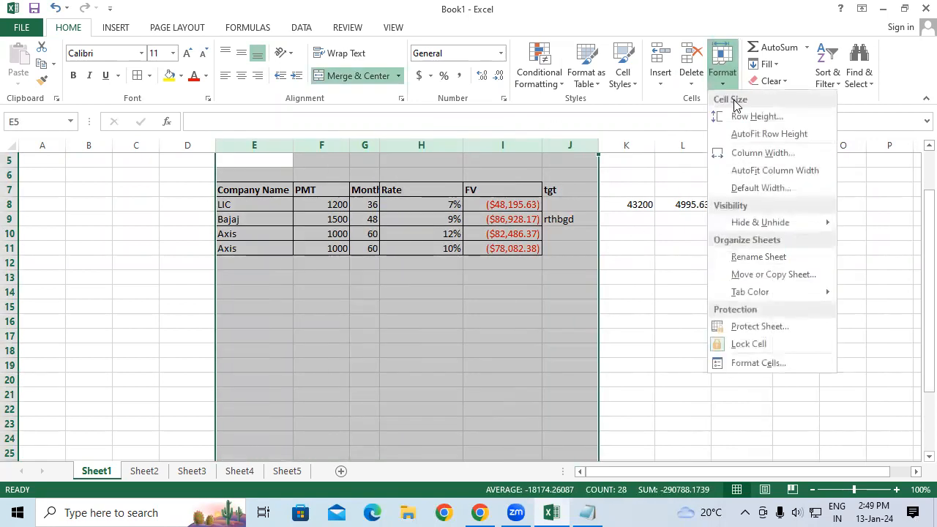
left_click(754, 173)
left_click(220, 274)
AutoFit the height of rows 9 and 10.
left_click_drag(236, 190, 425, 249)
left_click(399, 325)
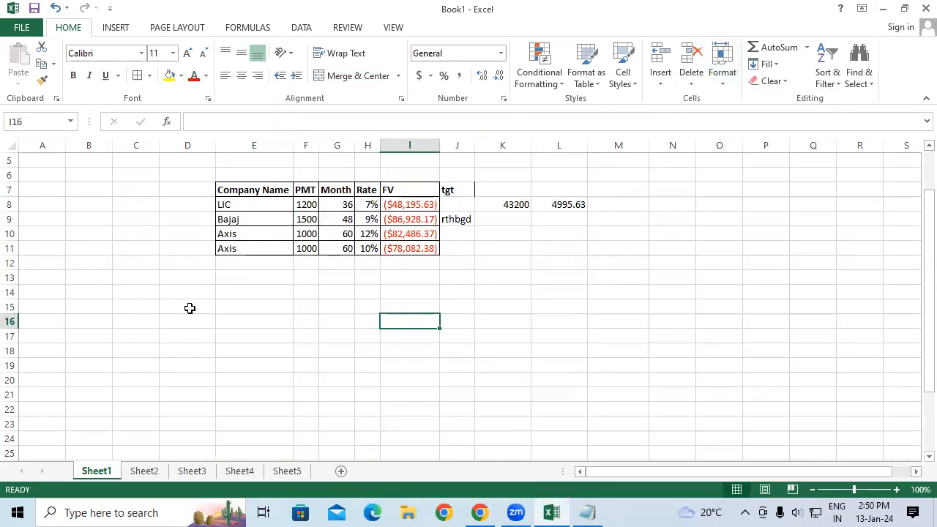
left_click_drag(9, 226, 9, 233)
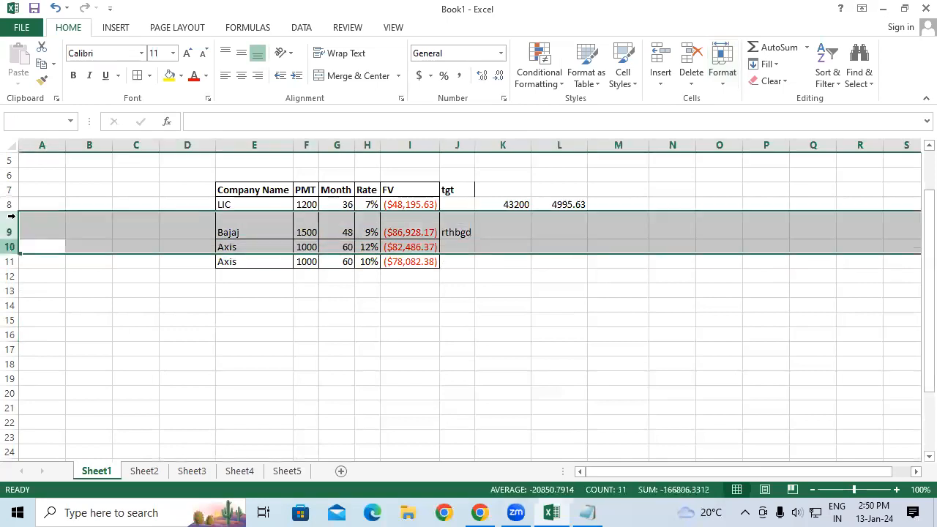
left_click(718, 85)
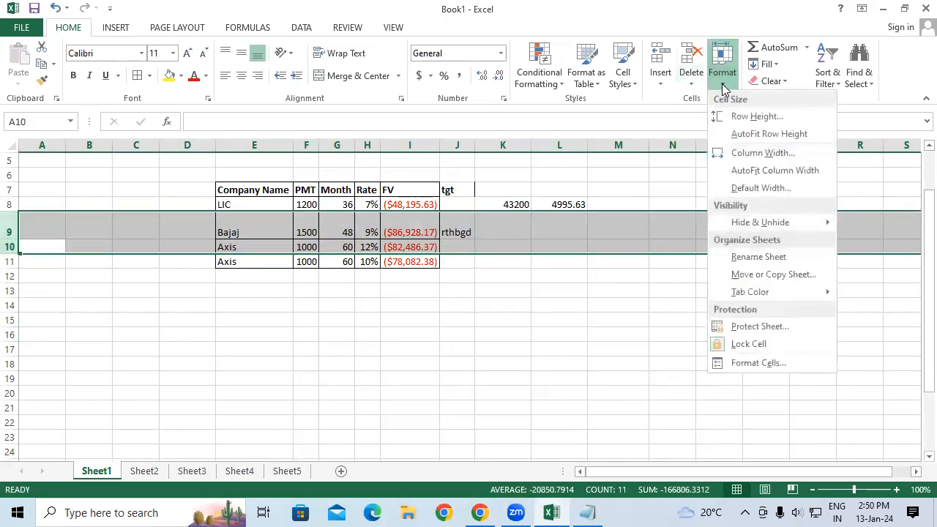
left_click(737, 132)
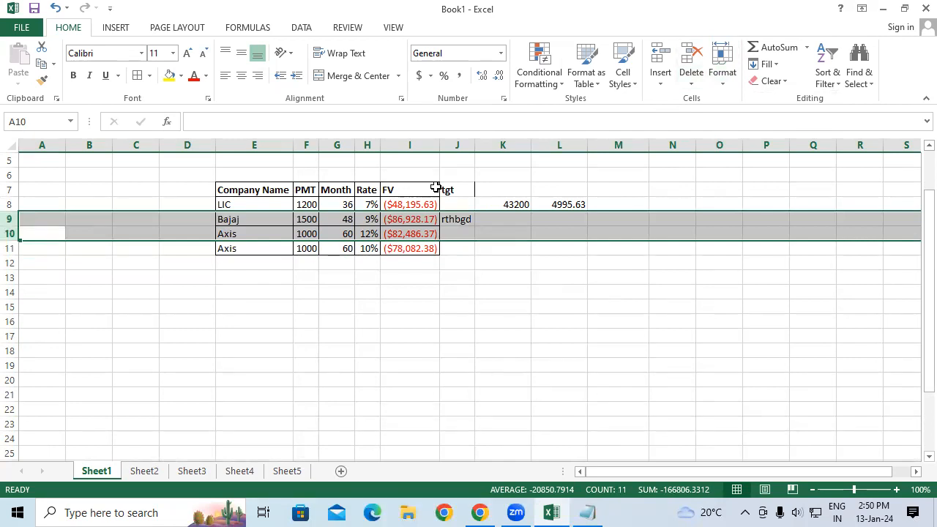
Hide rows 9 and 10.
left_click(722, 77)
mouse_move(758, 227)
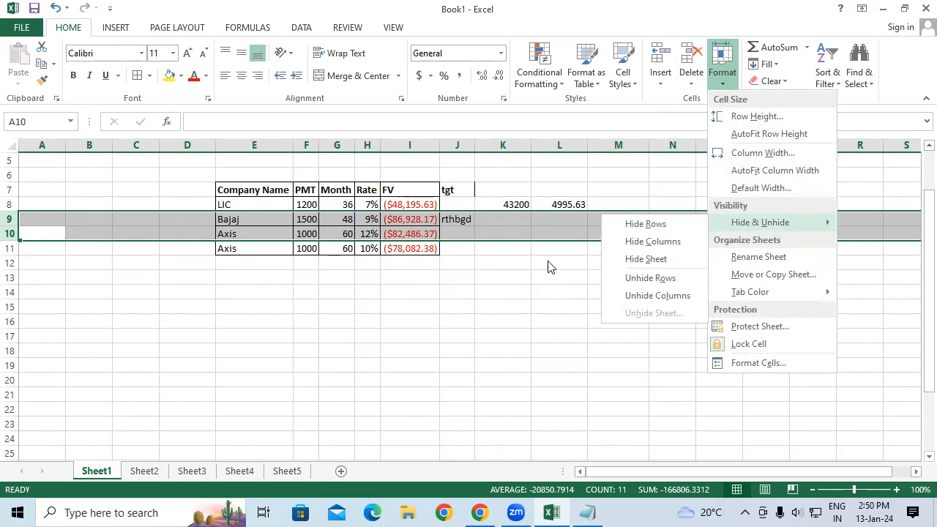
left_click(647, 224)
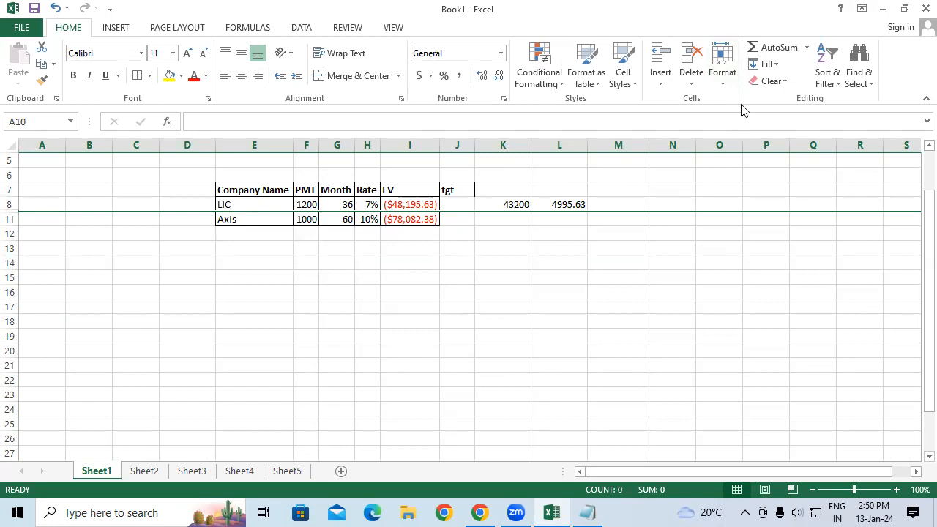
Unhide the hidden rows 9 and 10.
left_click(722, 68)
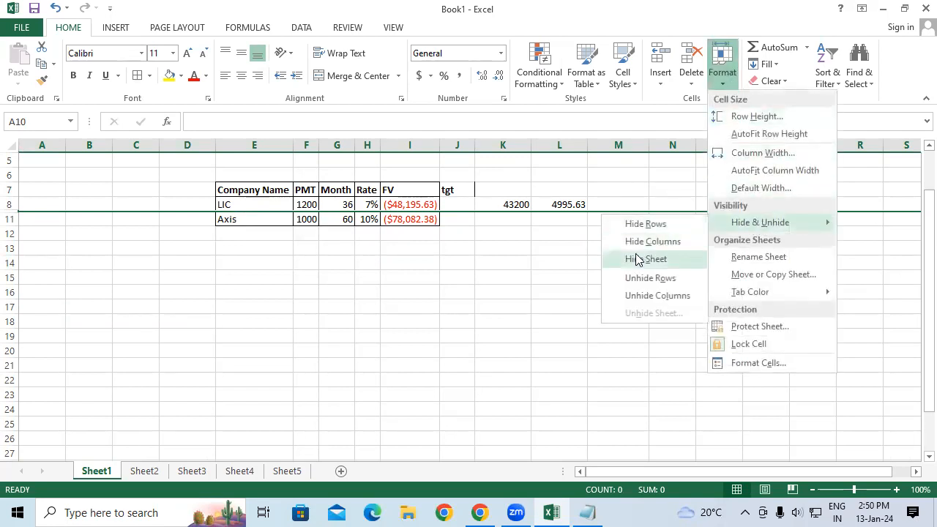
left_click(633, 278)
left_click(438, 203)
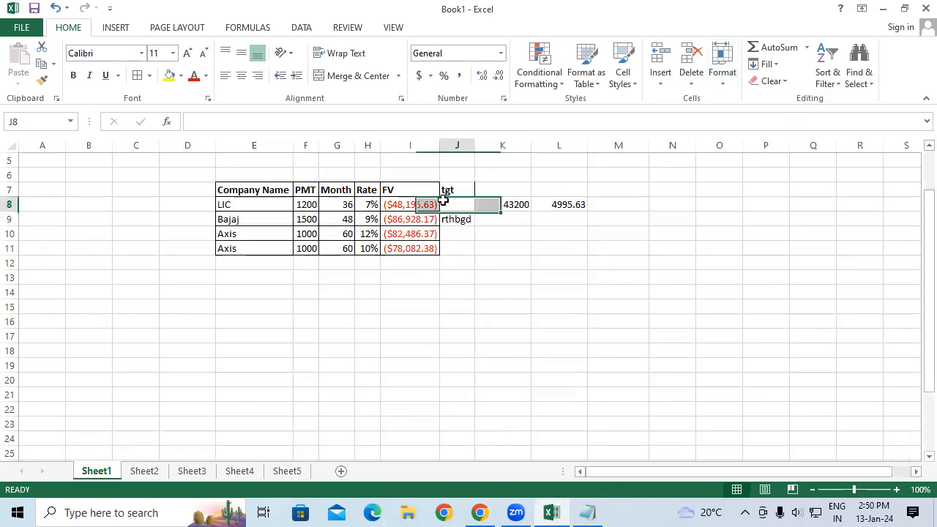
Hide columns H and I.
left_click_drag(367, 145, 410, 145)
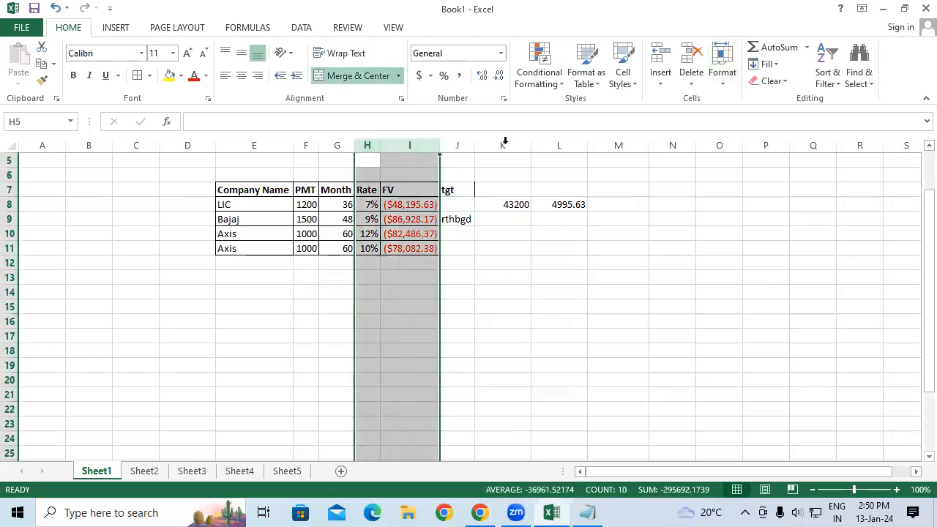
left_click(722, 73)
mouse_move(754, 230)
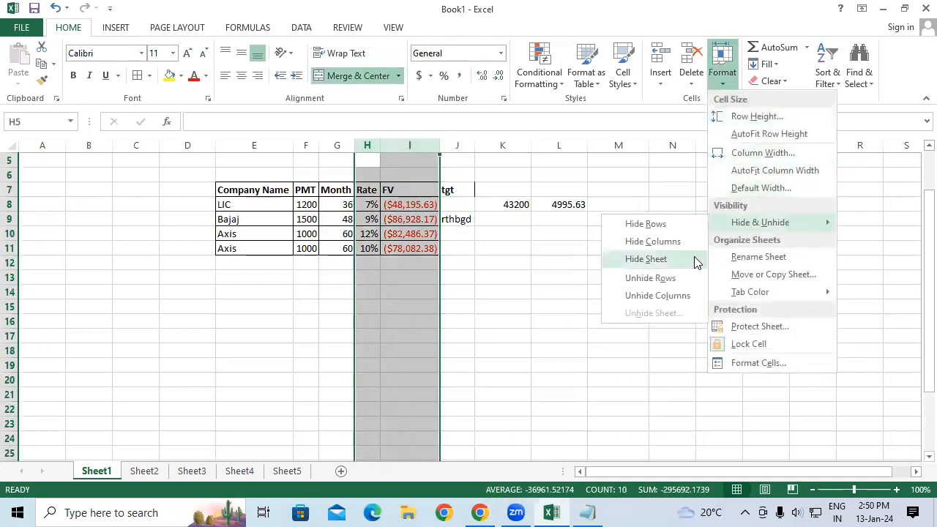
left_click(631, 241)
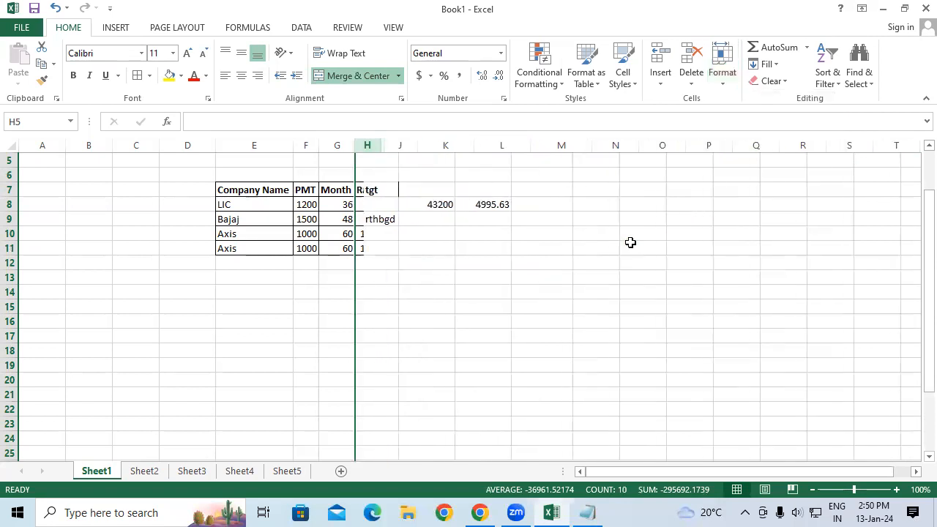
Unhide the hidden columns H and I.
left_click(726, 86)
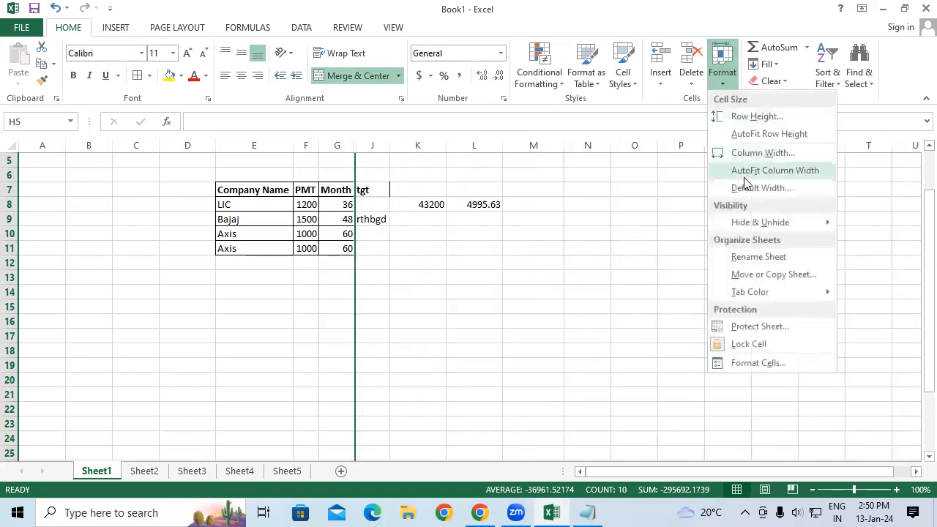
mouse_move(757, 223)
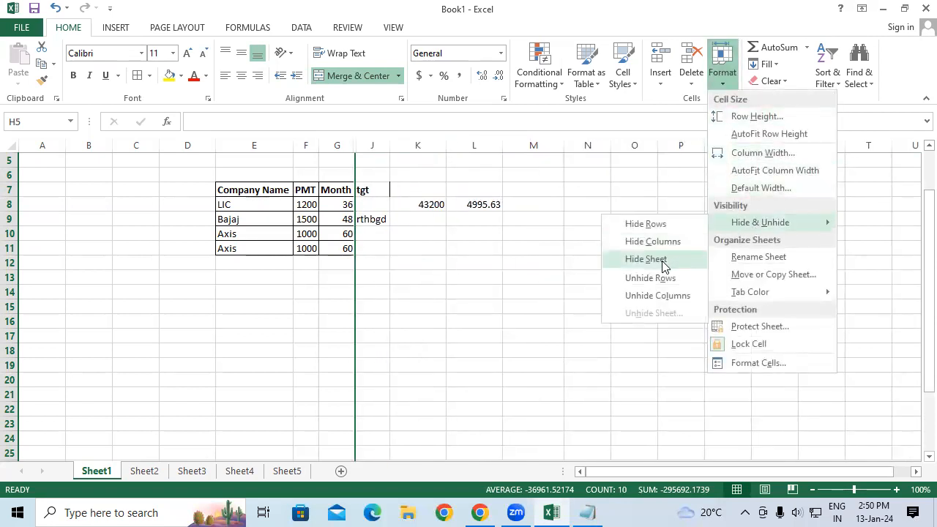
left_click(640, 296)
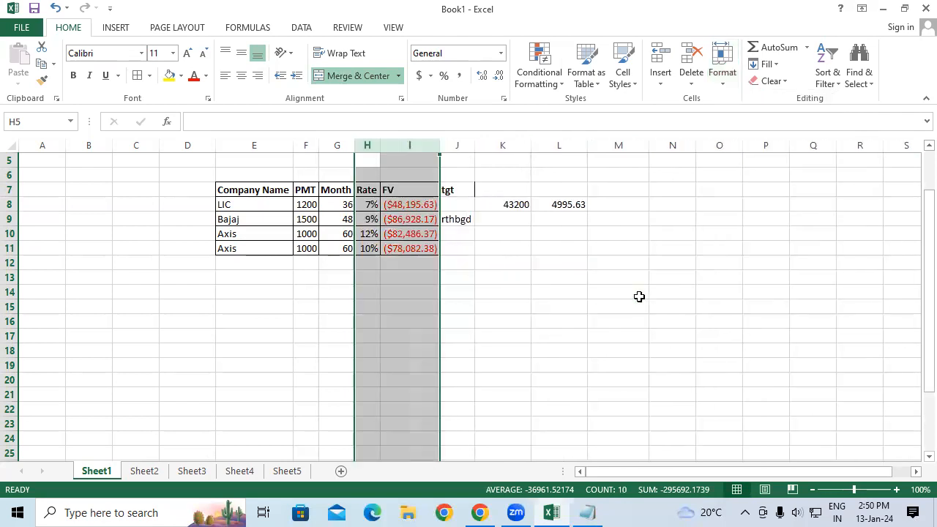
left_click(619, 246)
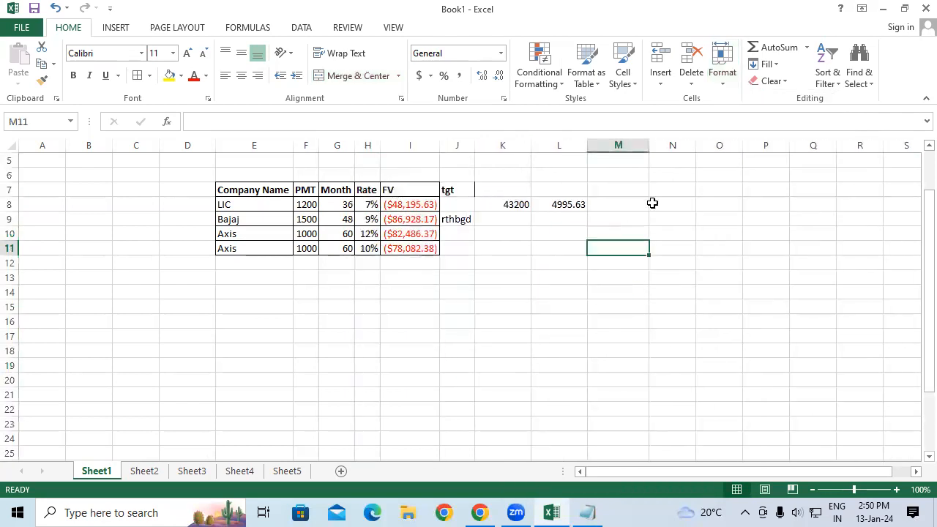
left_click(723, 82)
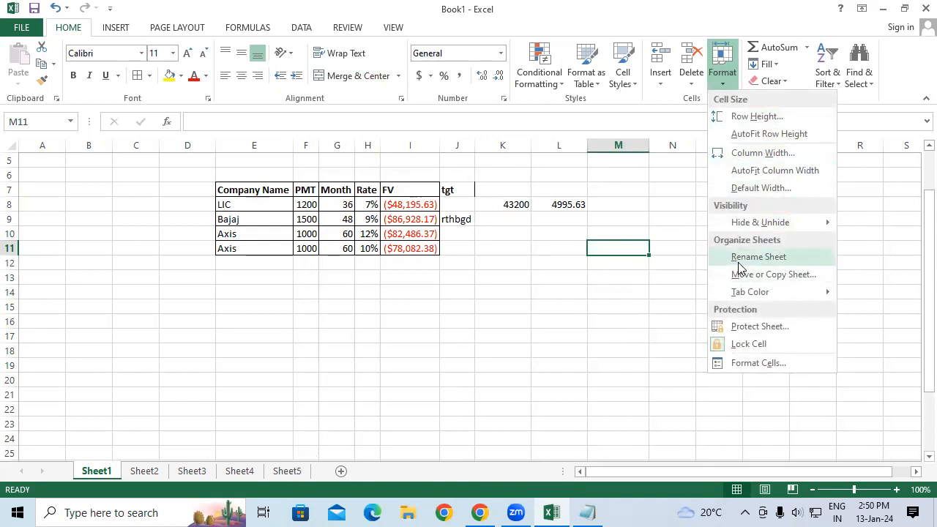
left_click(679, 287)
right_click(99, 476)
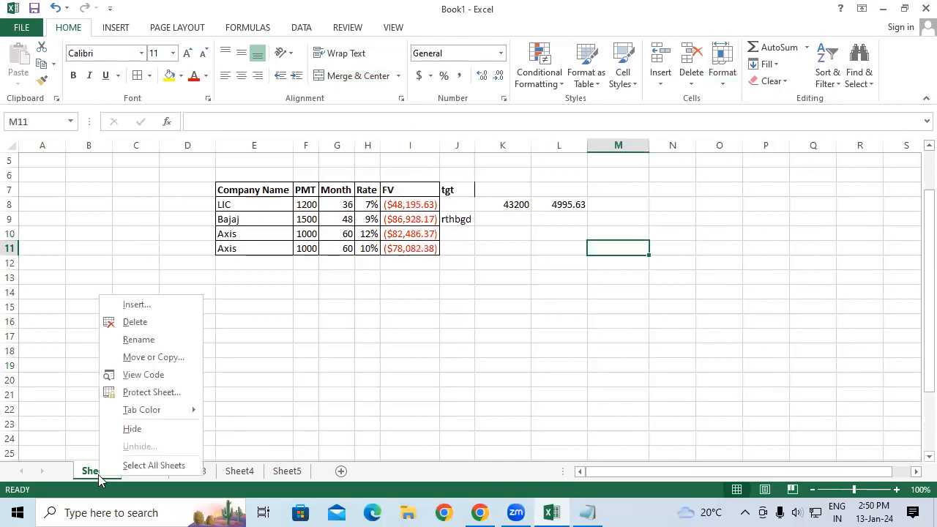
left_click(207, 376)
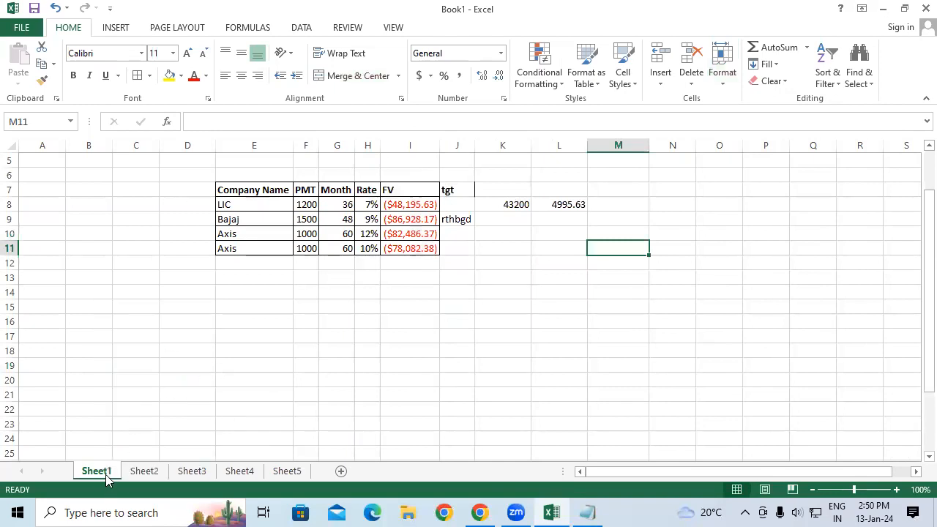
left_click(198, 425)
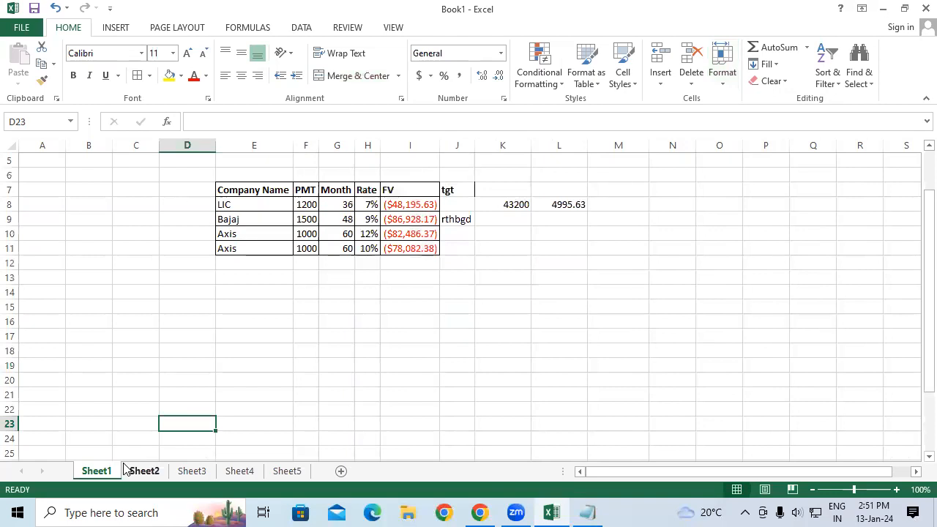
left_click(721, 72)
left_click(750, 257)
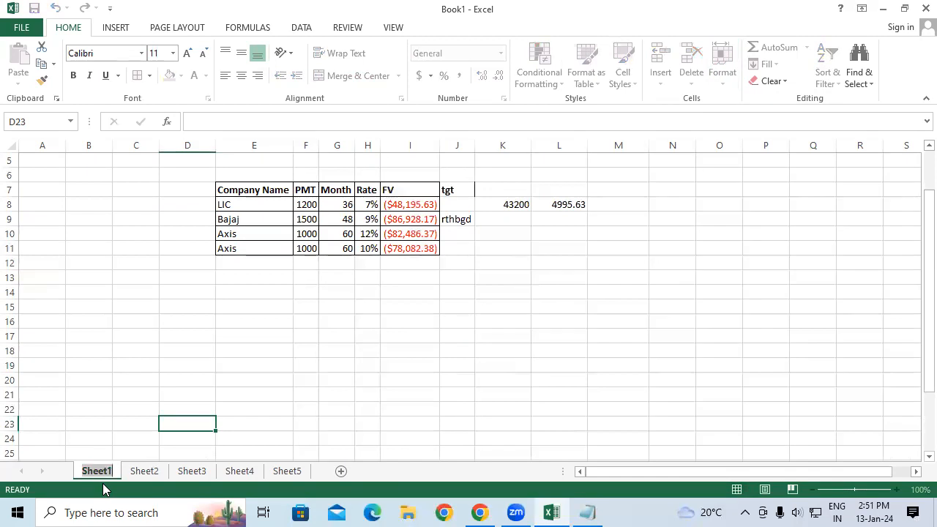
left_click(156, 326)
left_click(502, 249)
Move Sheet1 to the end of the workbook.
left_click(732, 77)
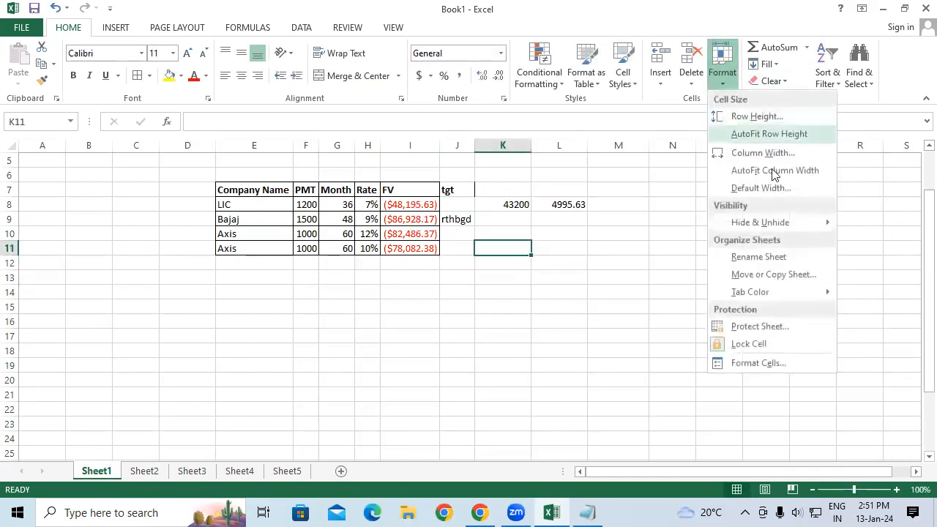
left_click(783, 280)
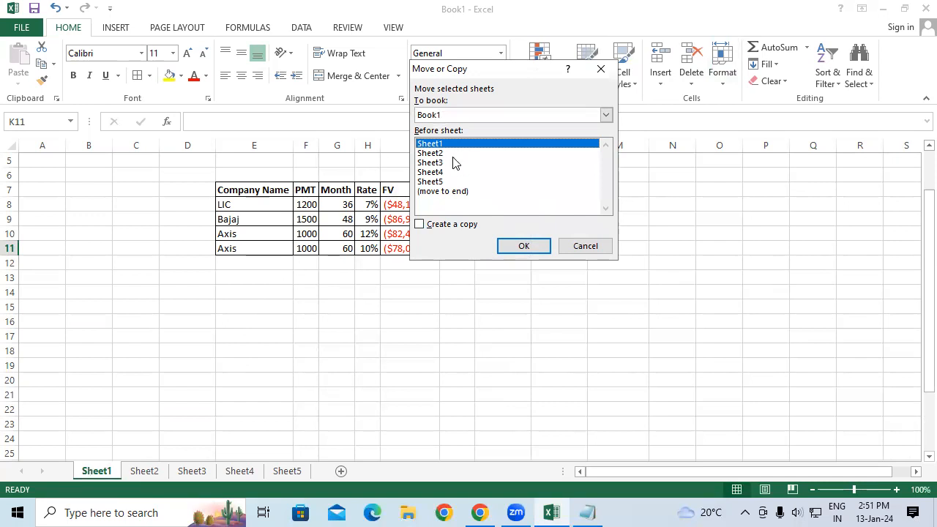
left_click(439, 192)
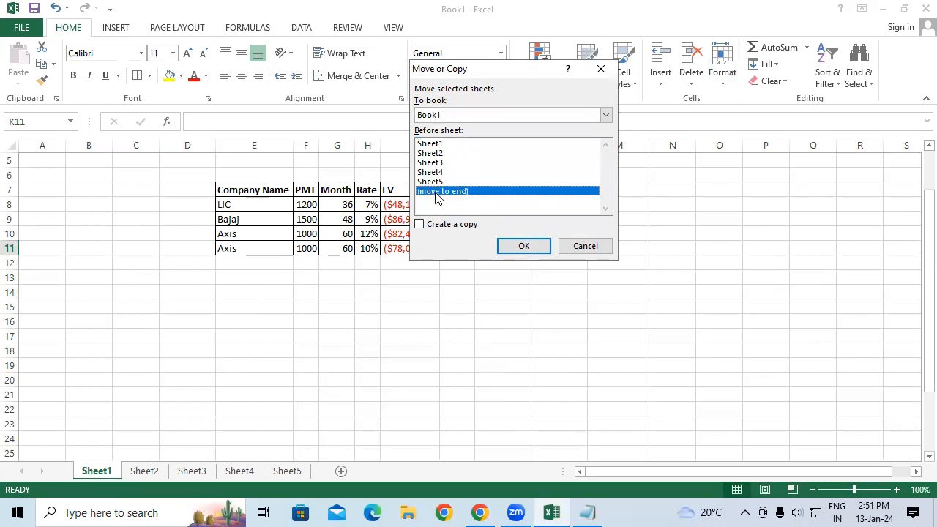
double_click(437, 193)
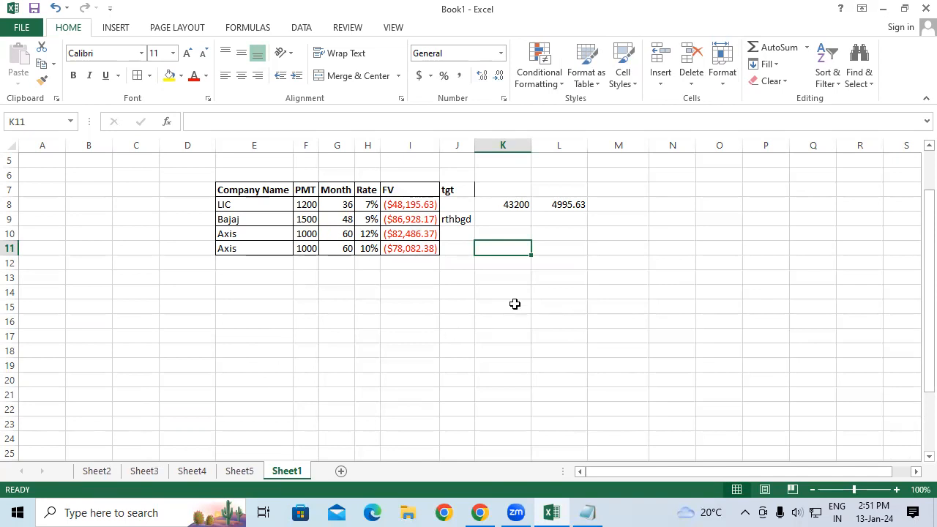
Create a copy of Sheet1 placed before Sheet4.
left_click(723, 76)
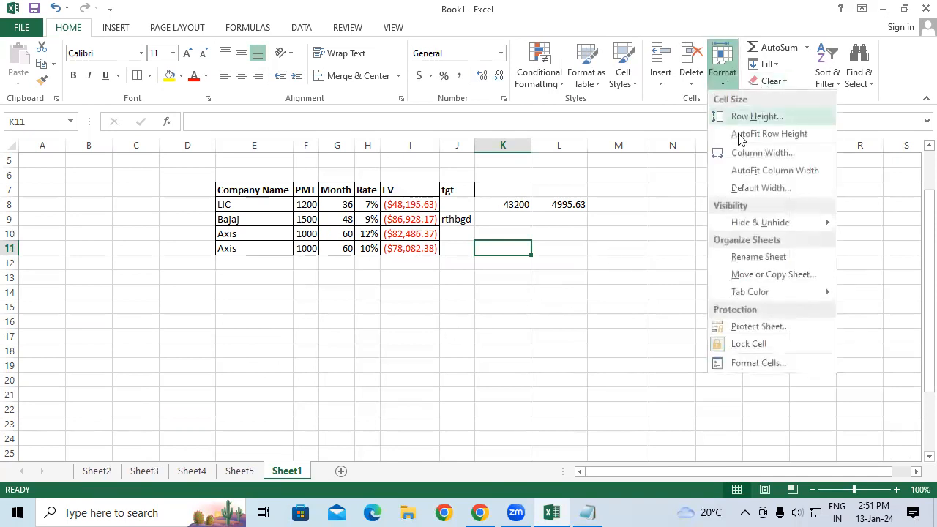
left_click(744, 275)
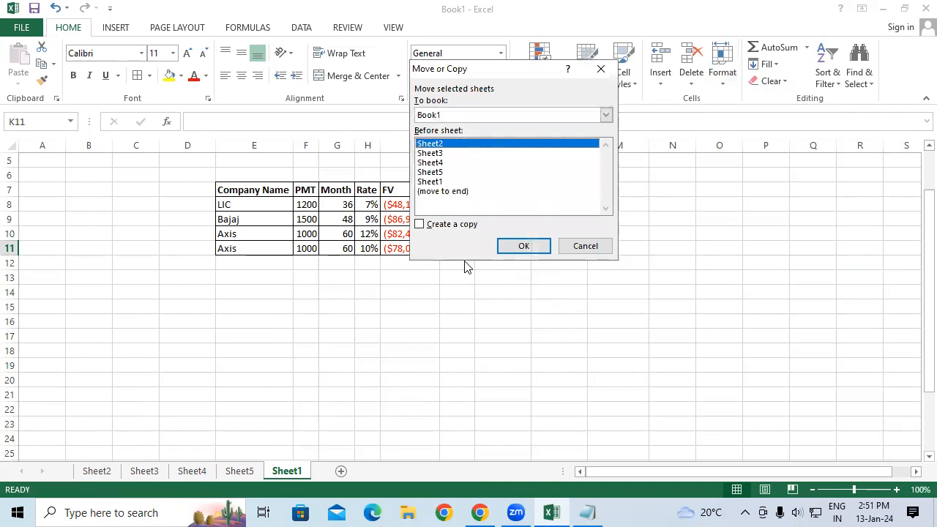
left_click(421, 226)
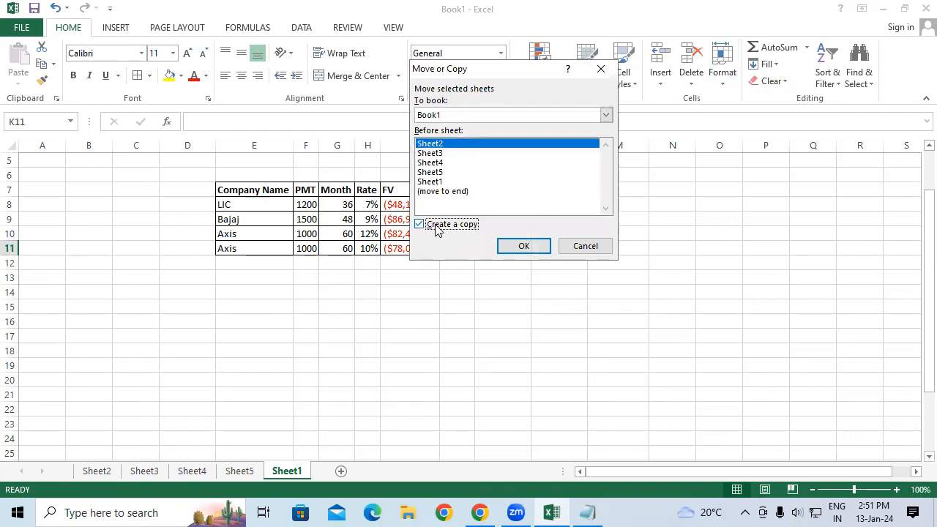
left_click(443, 163)
left_click(522, 246)
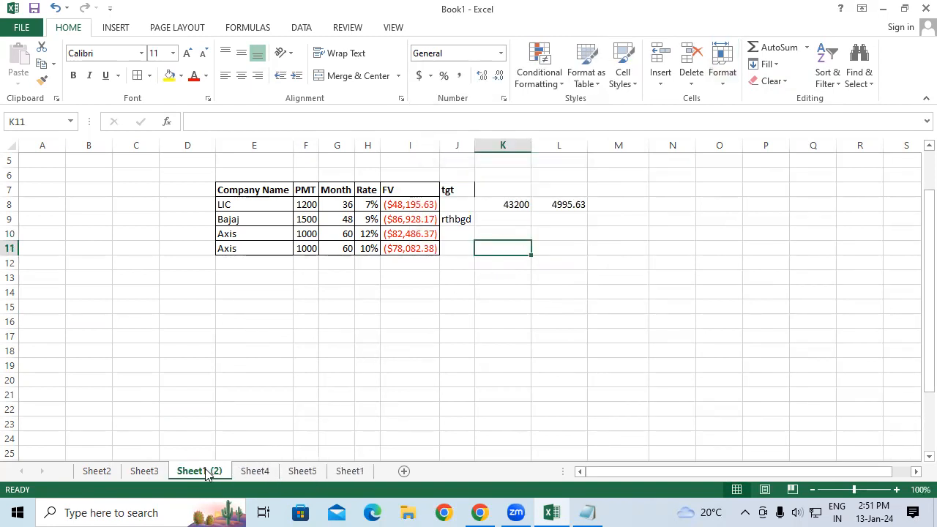
Compare the original Sheet1 with its copy, Sheet1 (2).
left_click(351, 471)
left_click(213, 473)
scroll(261, 288, "up", 2)
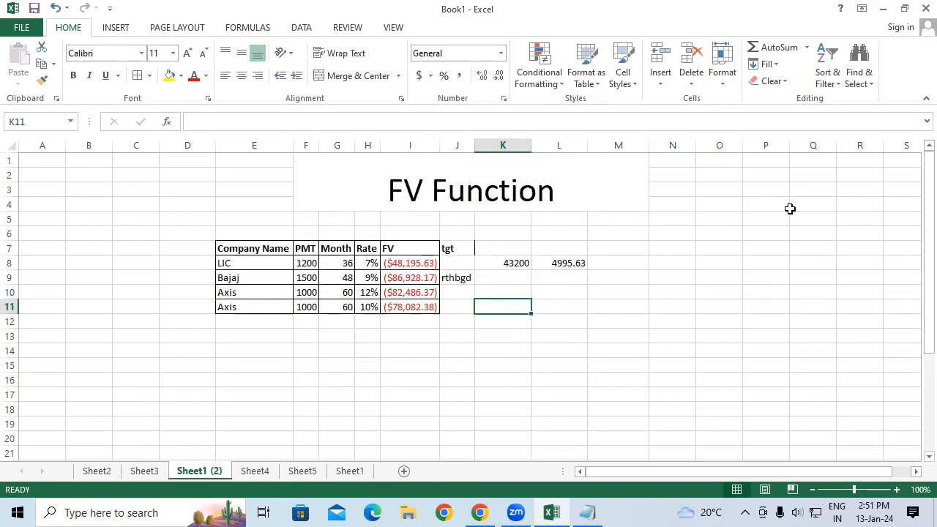
left_click(722, 73)
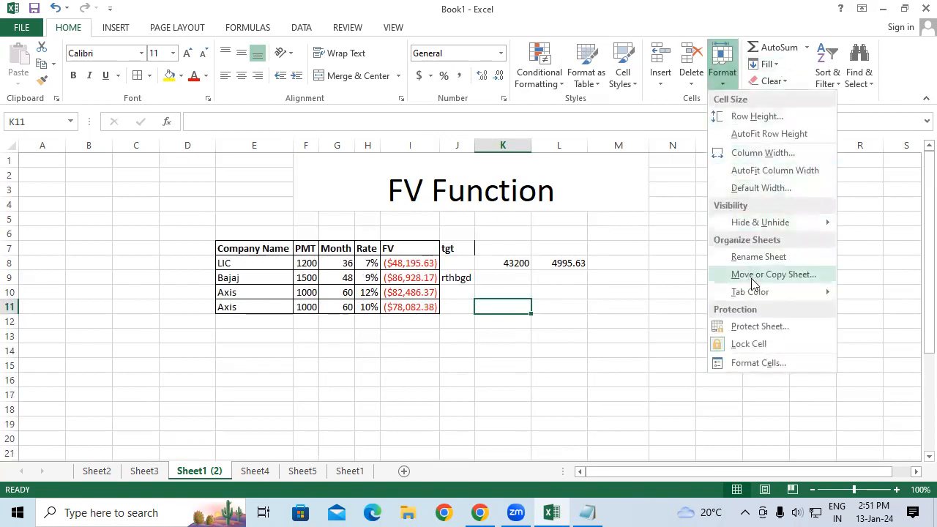
mouse_move(757, 300)
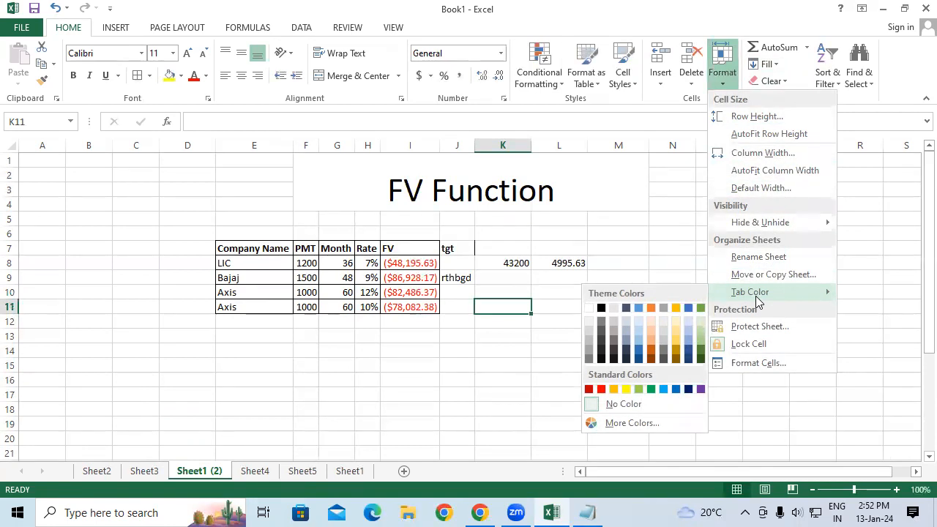
left_click(320, 427)
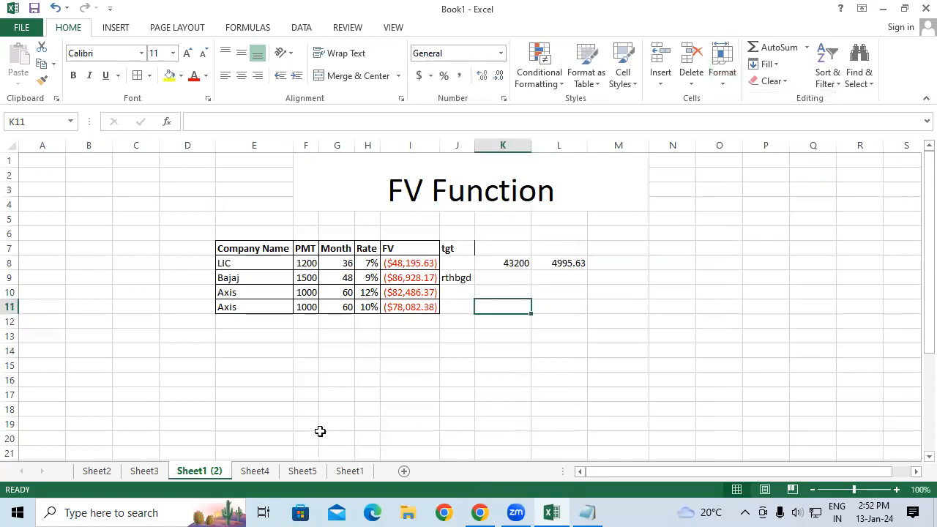
Colour the Sheet4 tab green.
right_click(250, 477)
mouse_move(293, 415)
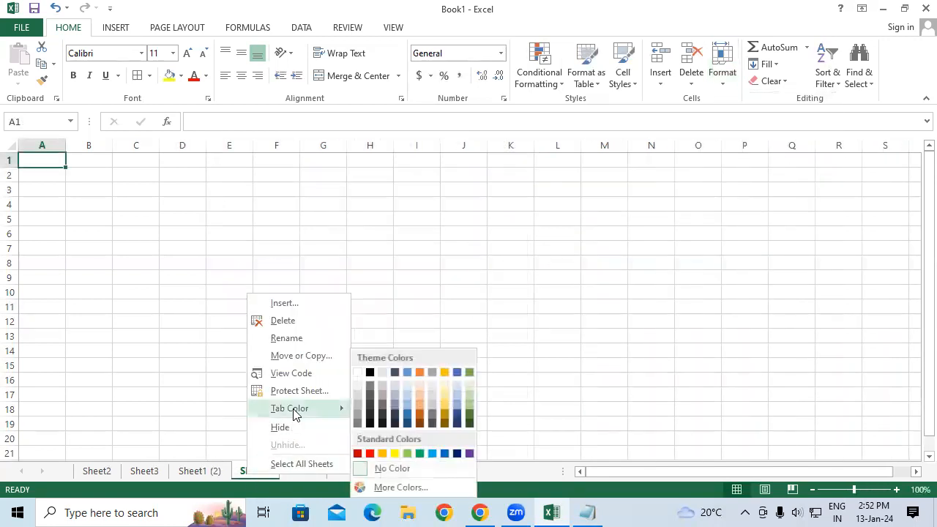
left_click(420, 453)
Colour the Sheet5 tab orange.
left_click(308, 476)
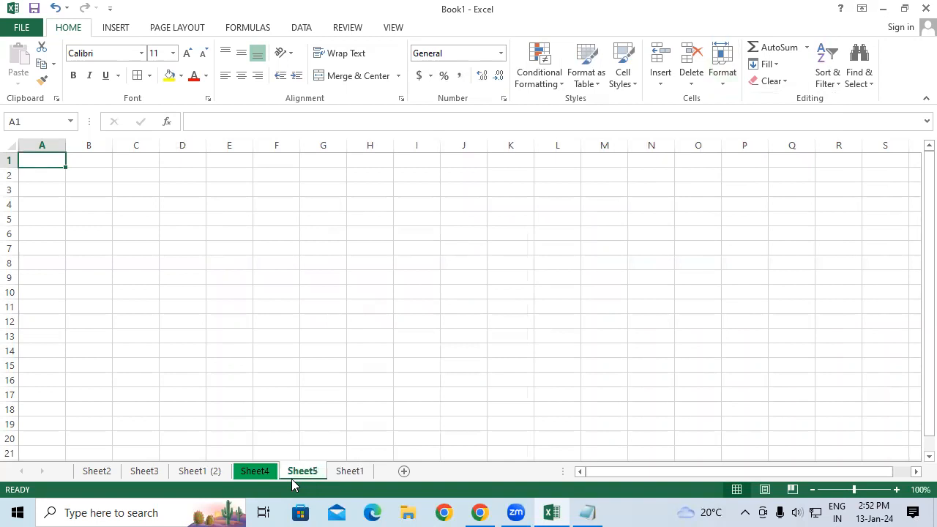
left_click(734, 85)
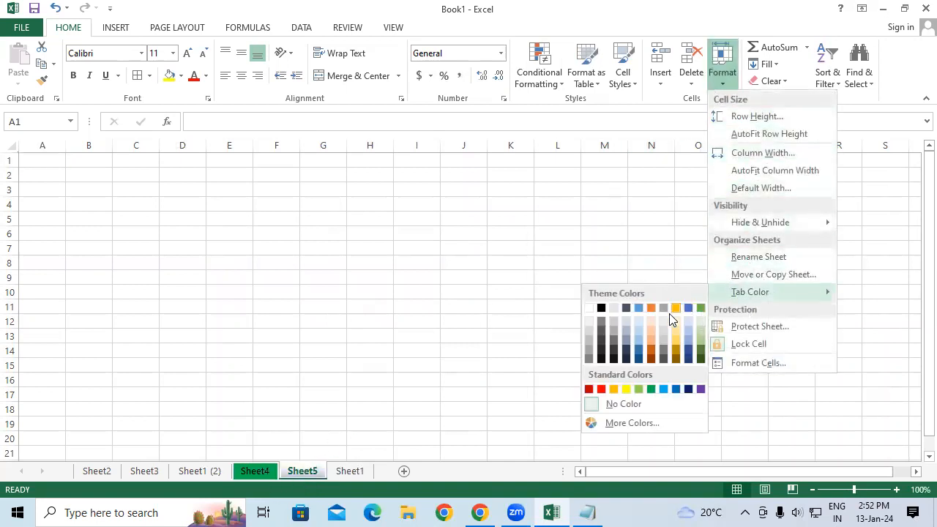
left_click(651, 308)
Protect the Sheet1 (2) worksheet with a password, entering and confirming the password.
left_click(202, 472)
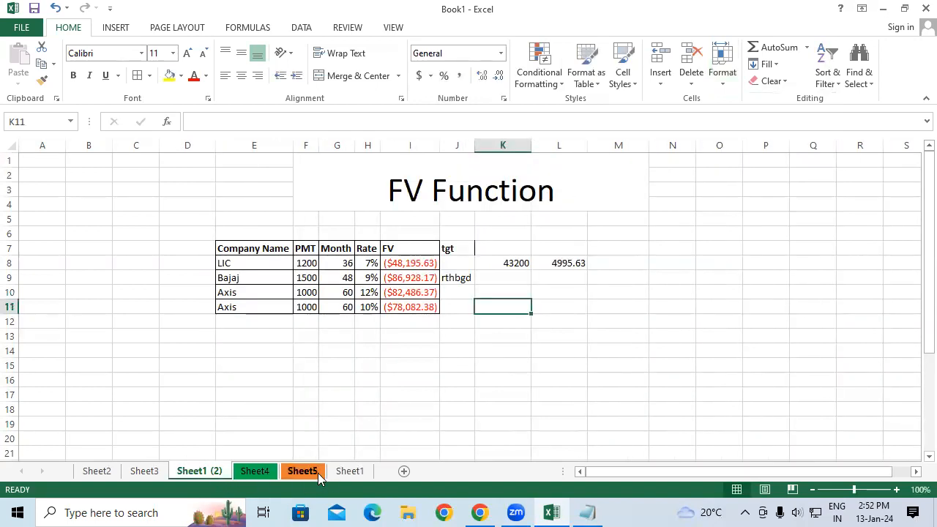
left_click(735, 84)
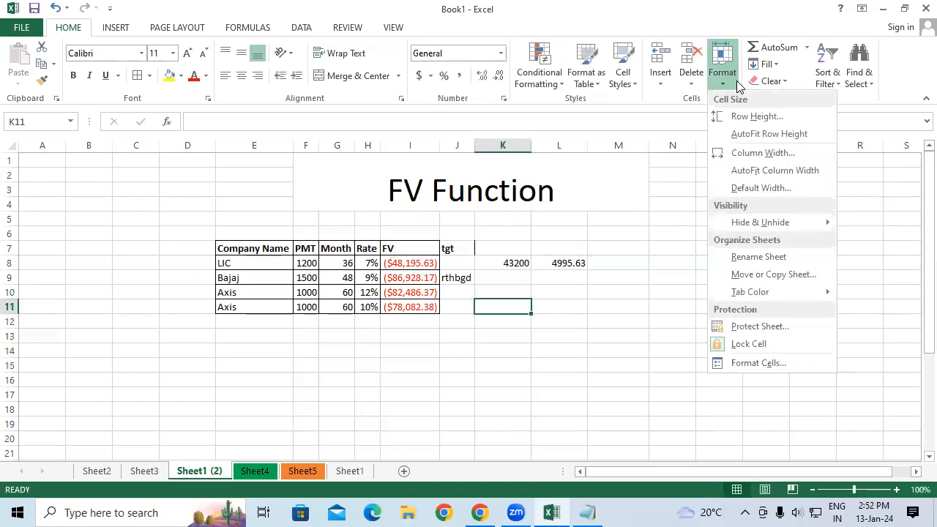
left_click(758, 326)
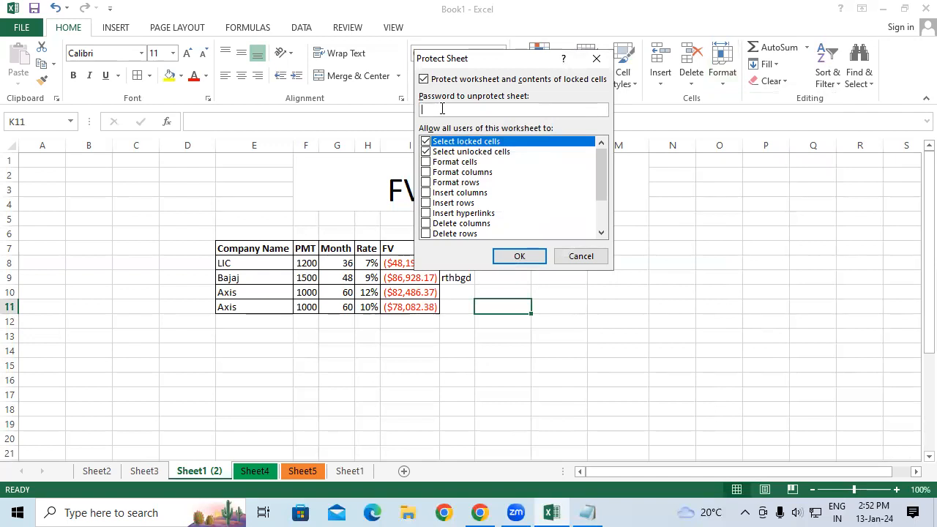
left_click(517, 256)
type("●")
left_click(551, 213)
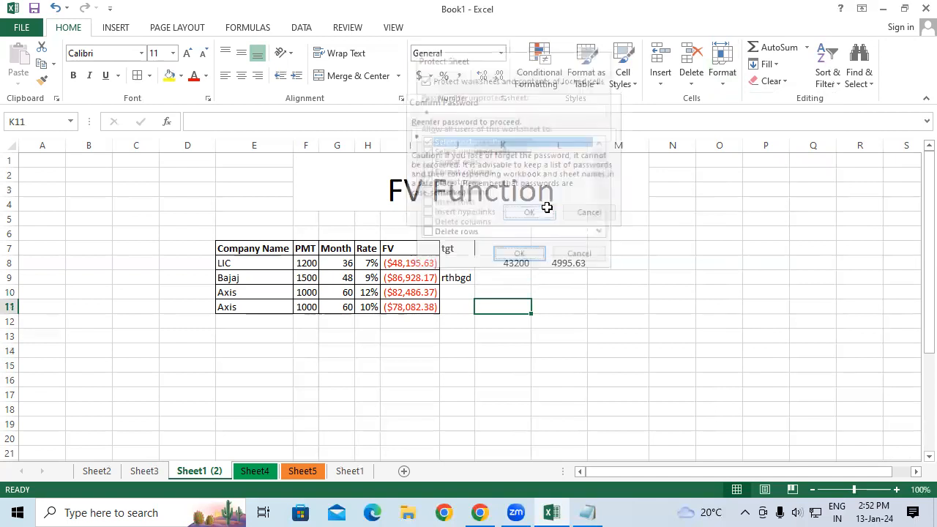
scroll(469, 240, "down", 2)
scroll(468, 240, "up", 2)
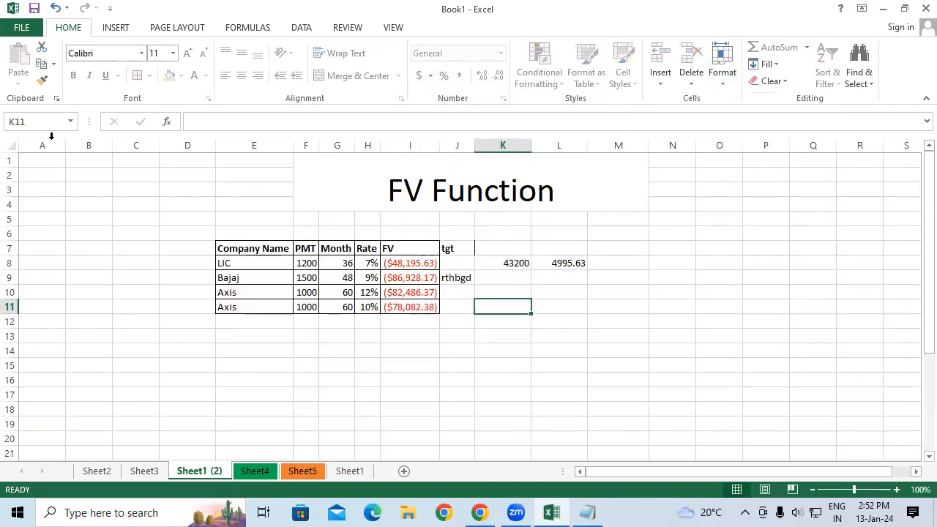
left_click(369, 366)
left_click(115, 27)
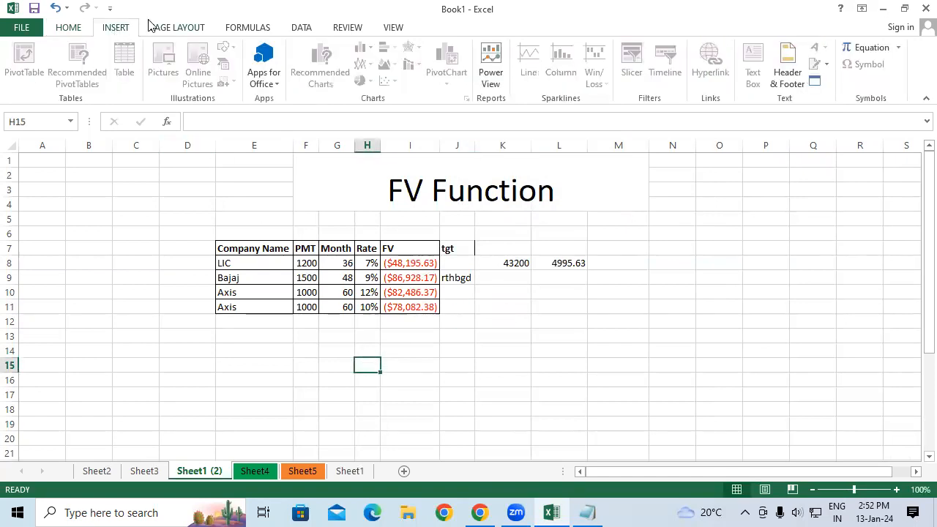
left_click(151, 27)
left_click(273, 30)
left_click(302, 30)
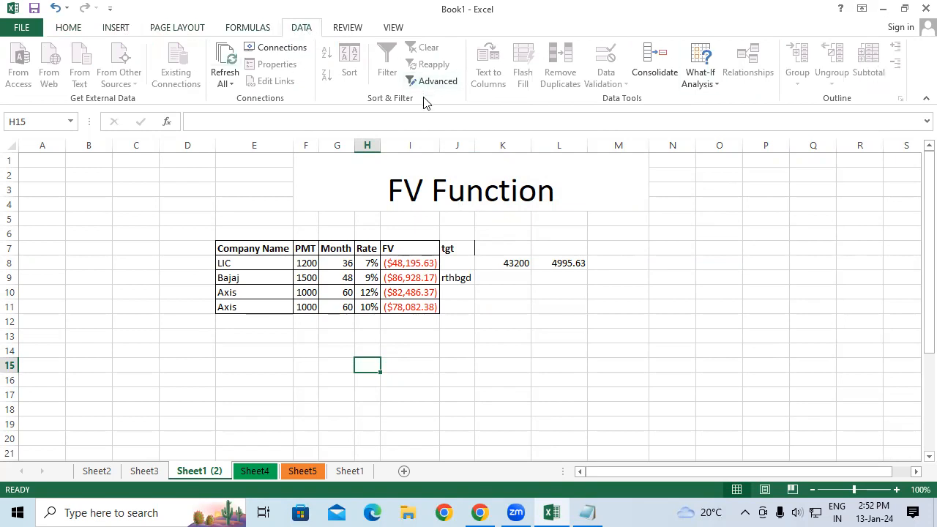
Try to edit cell M14 on the protected sheet, dismissing the warning each time.
left_click(601, 348)
double_click(601, 349)
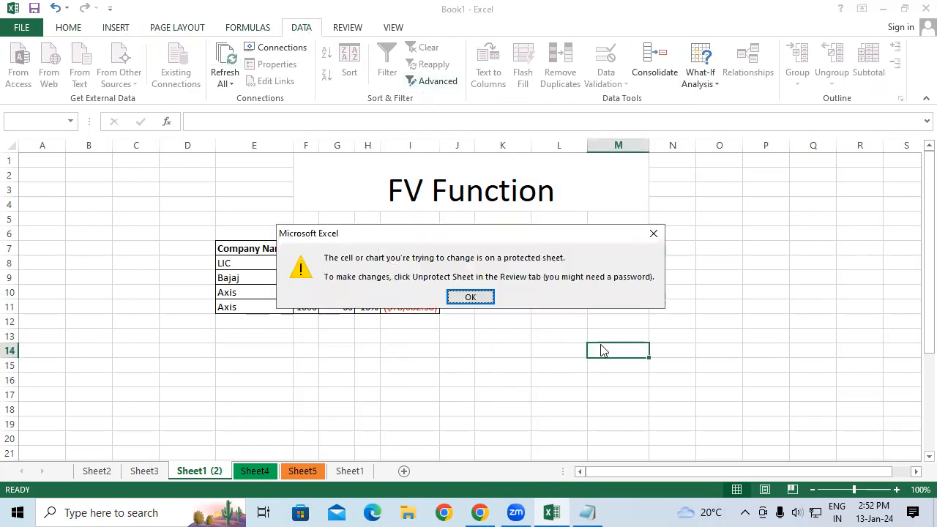
key("Return")
double_click(600, 349)
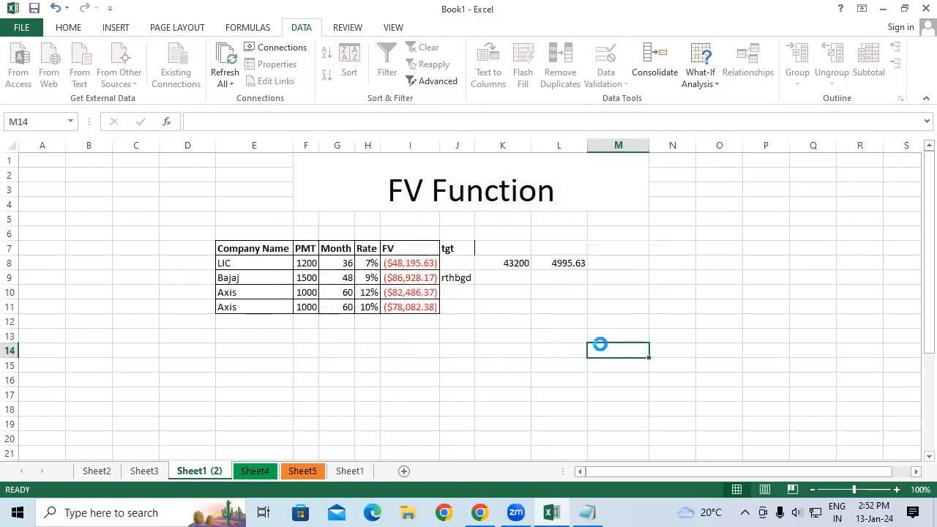
key("Return")
Try to clear the range C6:L15 on the protected sheet and dismiss the warning.
left_click_drag(150, 229, 576, 361)
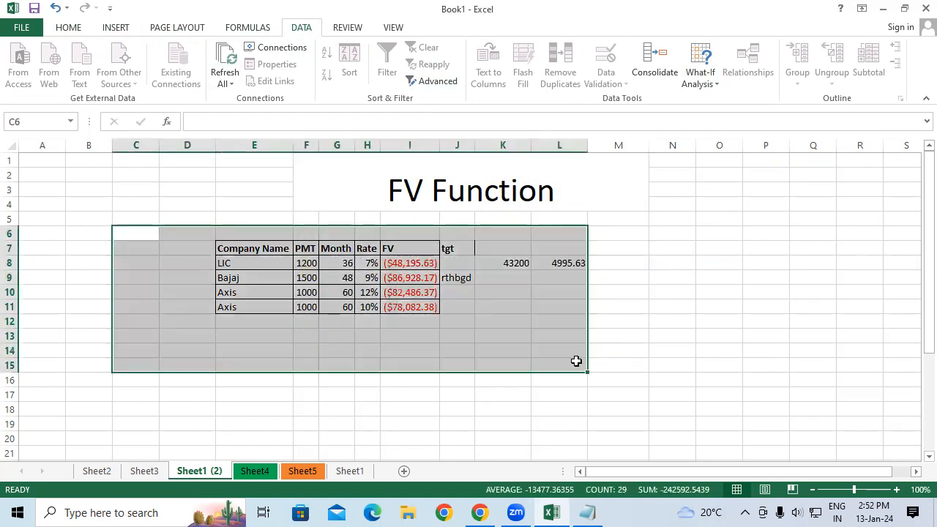
key("Delete")
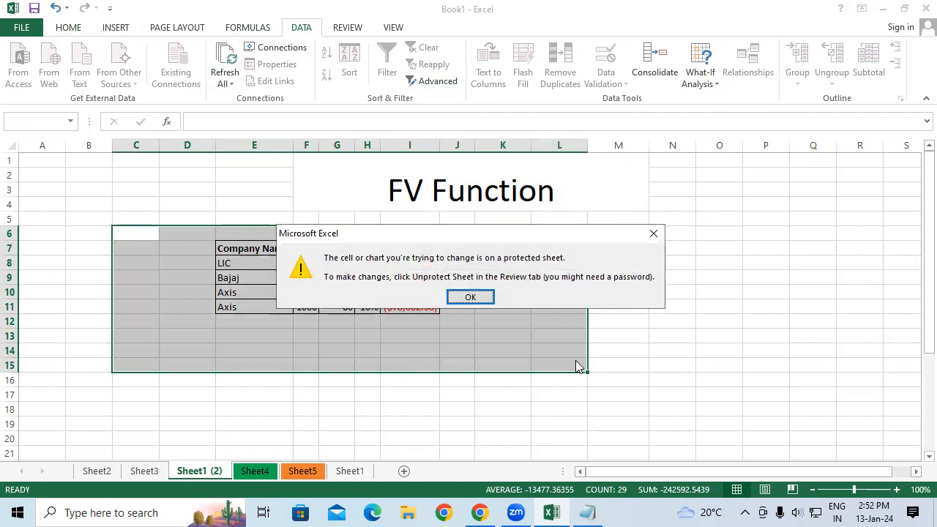
key("Return")
left_click(663, 292)
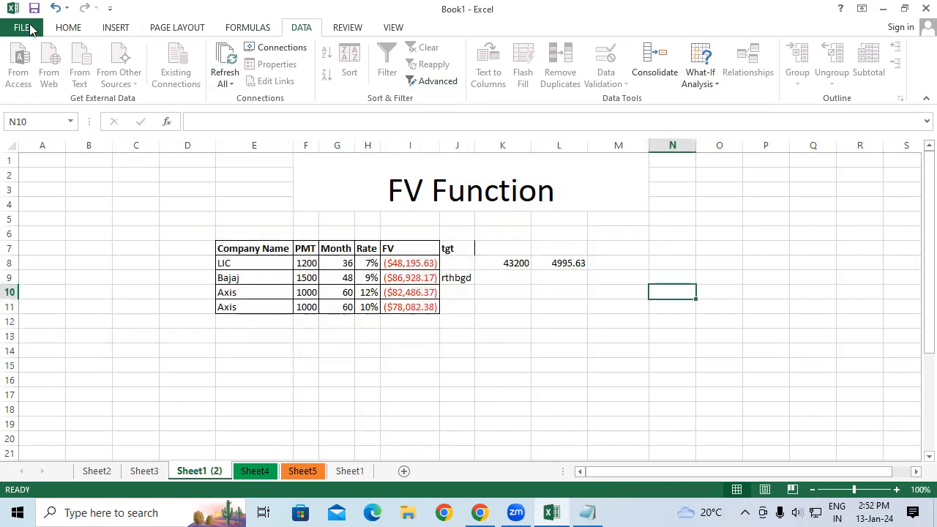
Unprotect the Sheet1 (2) worksheet by entering its password.
left_click(73, 29)
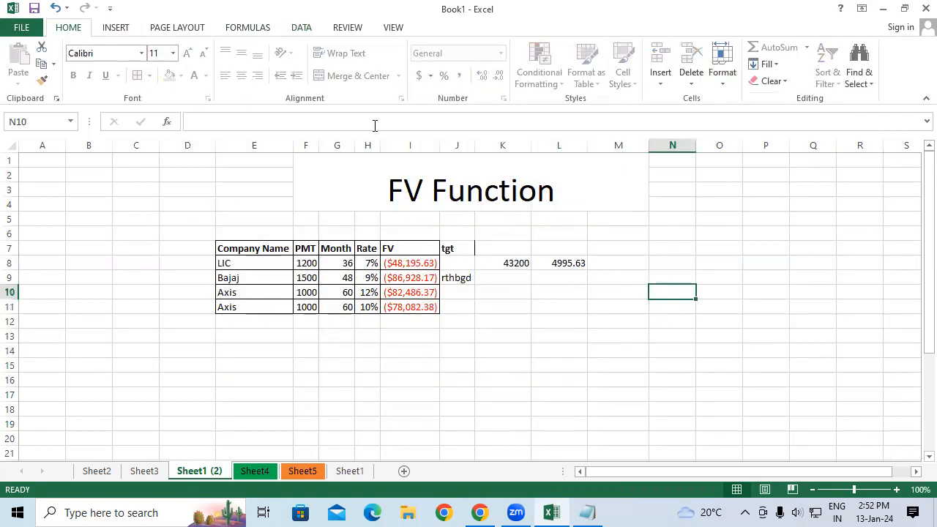
left_click(722, 69)
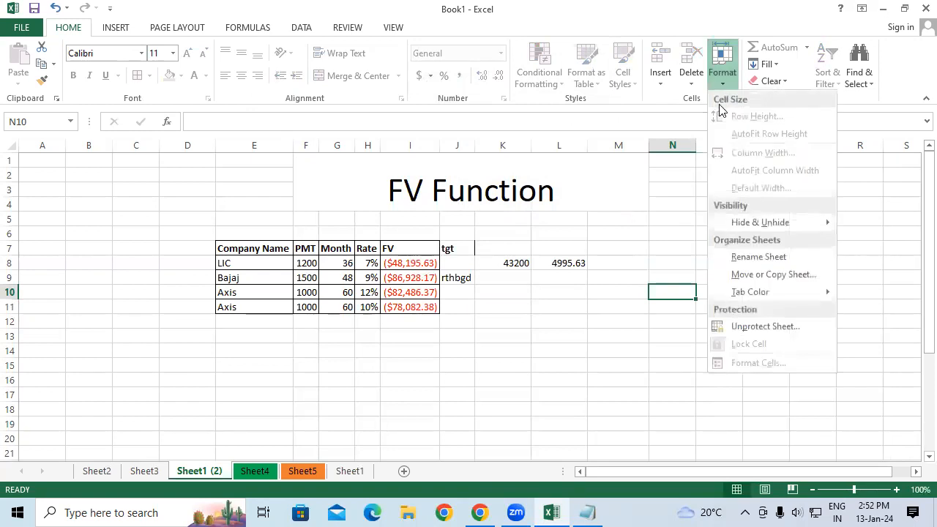
left_click(767, 325)
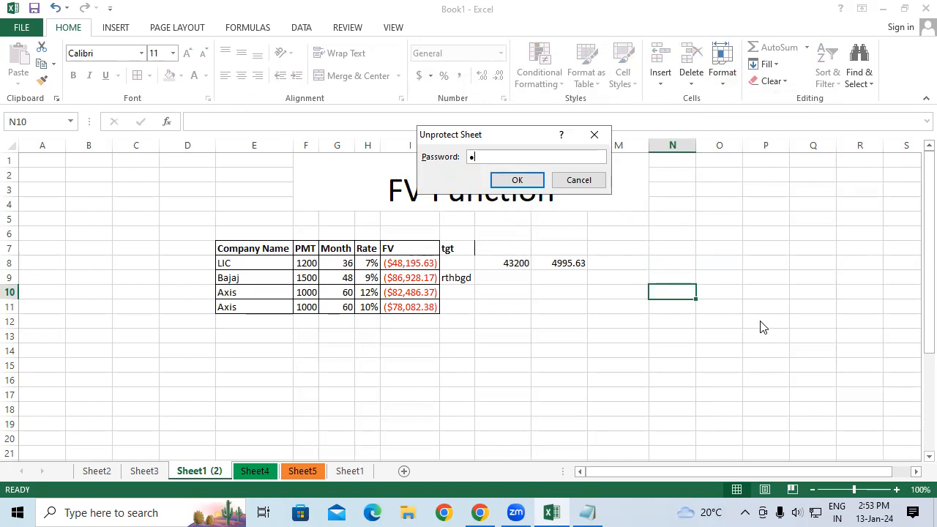
left_click(516, 181)
Open the Format Cells dialog for cell K14 and browse the number categories, then cancel without changes.
left_click(505, 349)
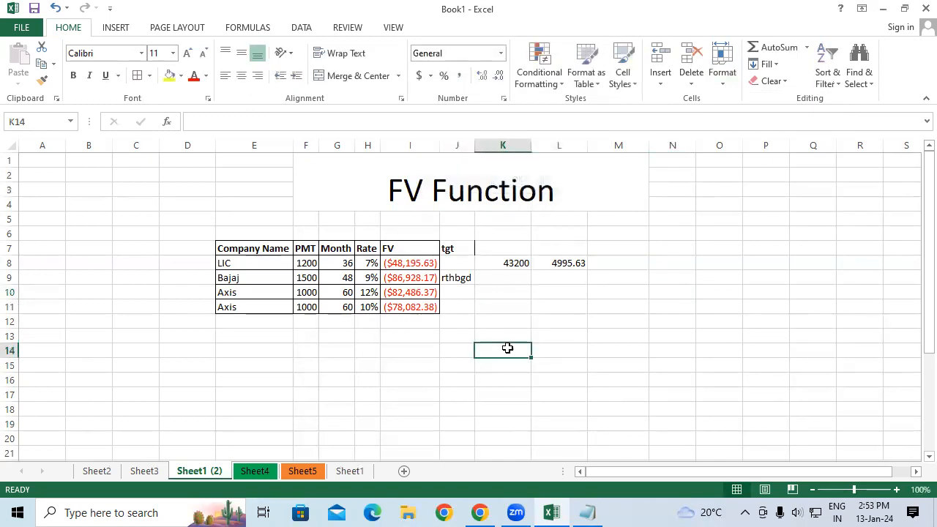
left_click(721, 70)
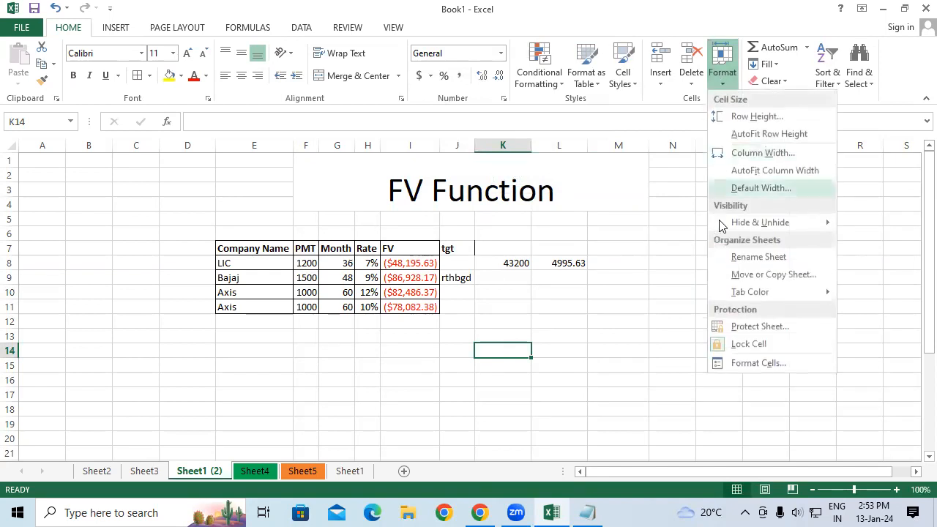
left_click(749, 364)
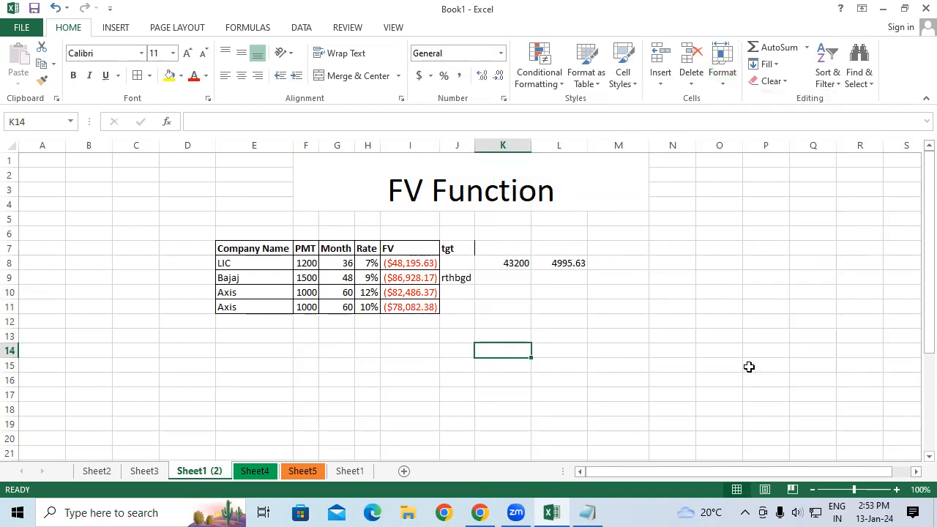
left_click(507, 97)
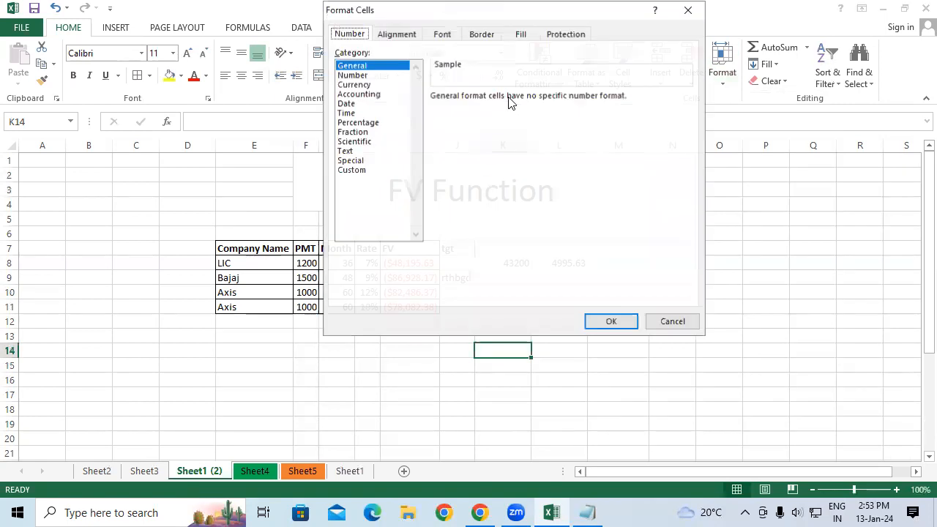
left_click(344, 171)
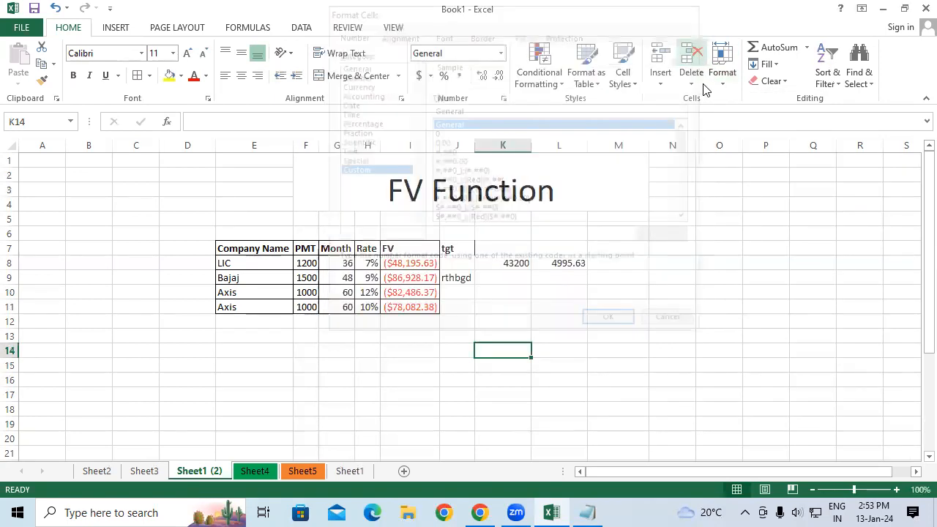
left_click(722, 69)
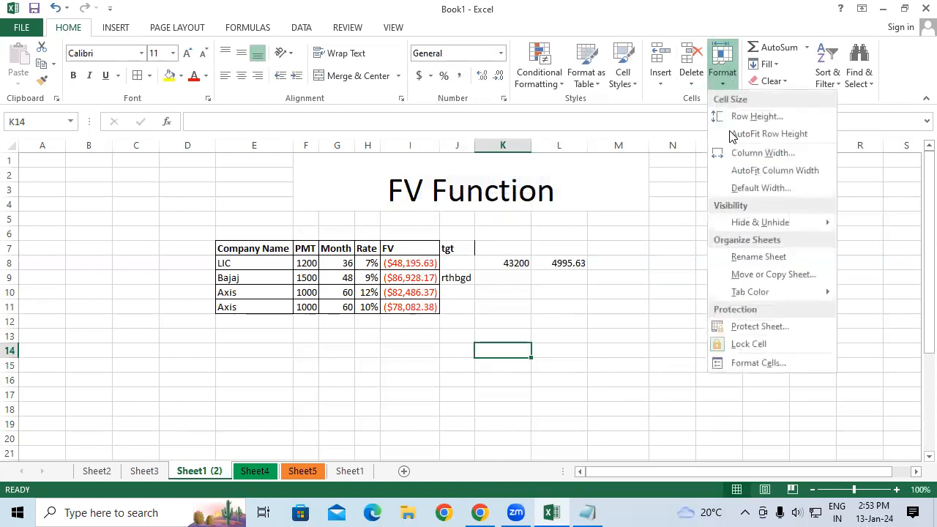
left_click(756, 364)
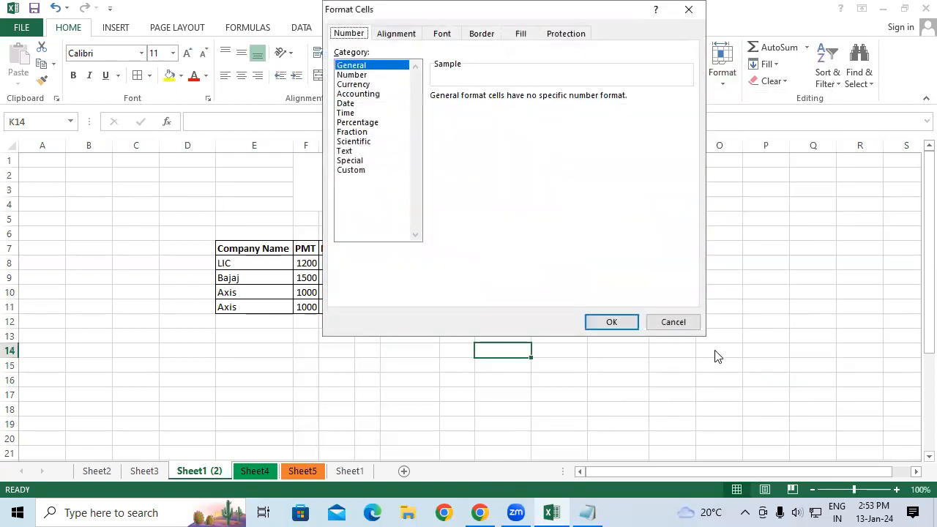
left_click(677, 326)
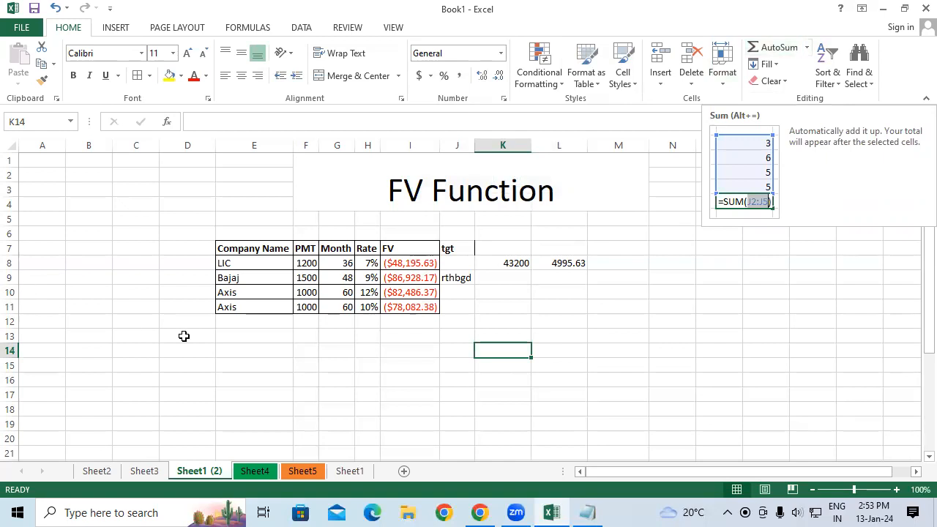
AutoSum the PMT values F8:F11 into cell F12.
left_click_drag(308, 263, 306, 319)
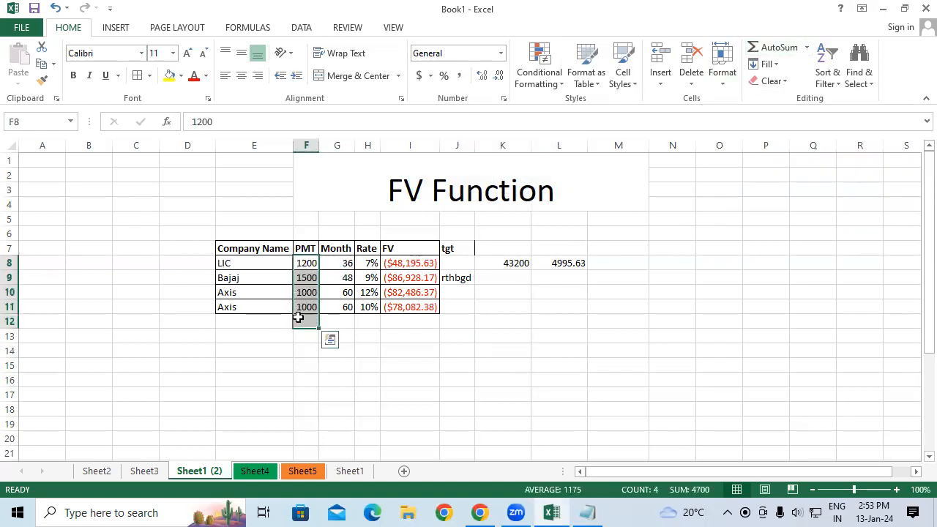
left_click(769, 48)
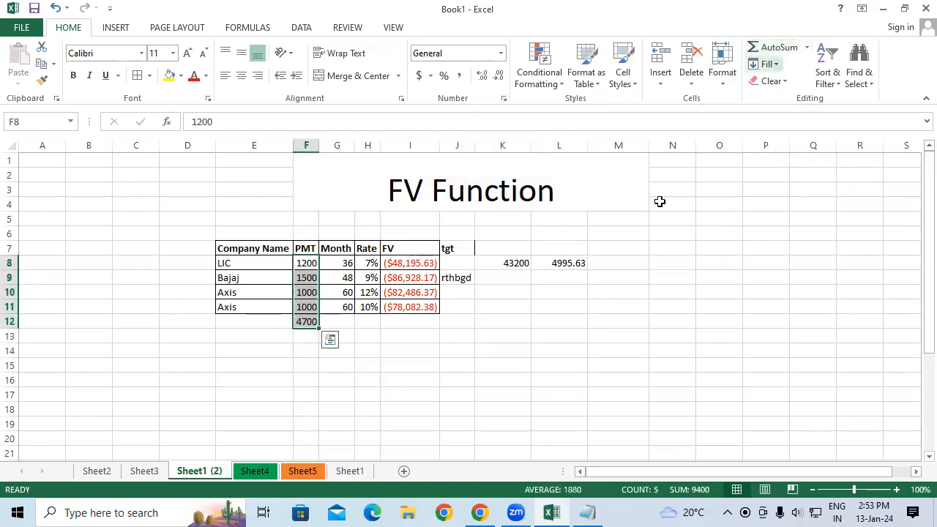
left_click(546, 381)
left_click(297, 320)
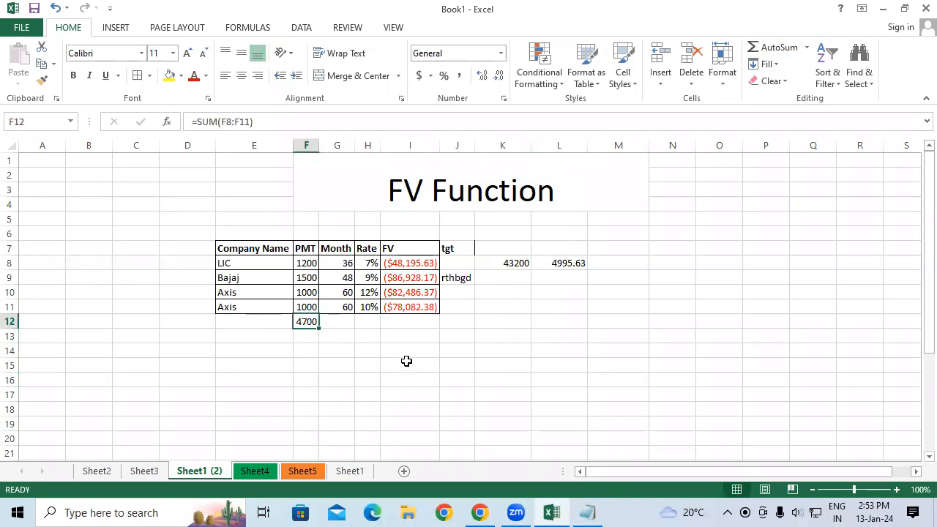
left_click(772, 277)
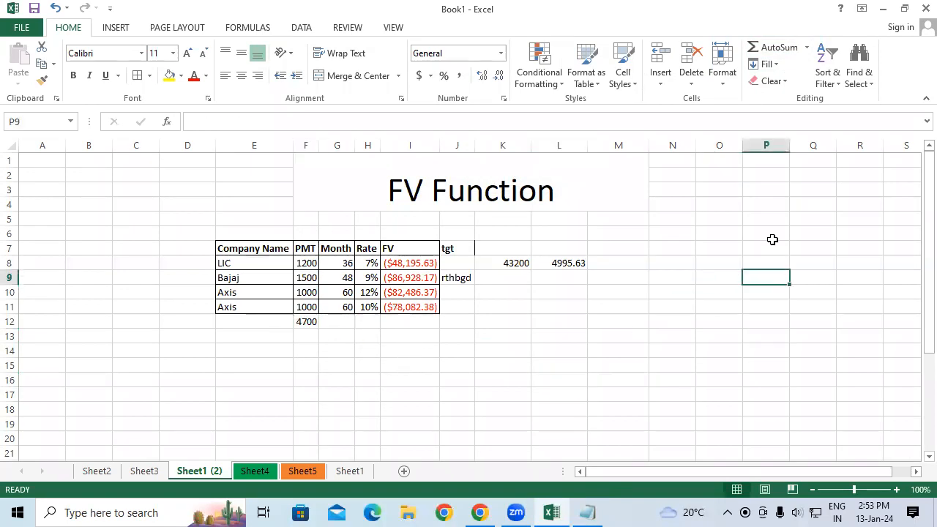
left_click(765, 66)
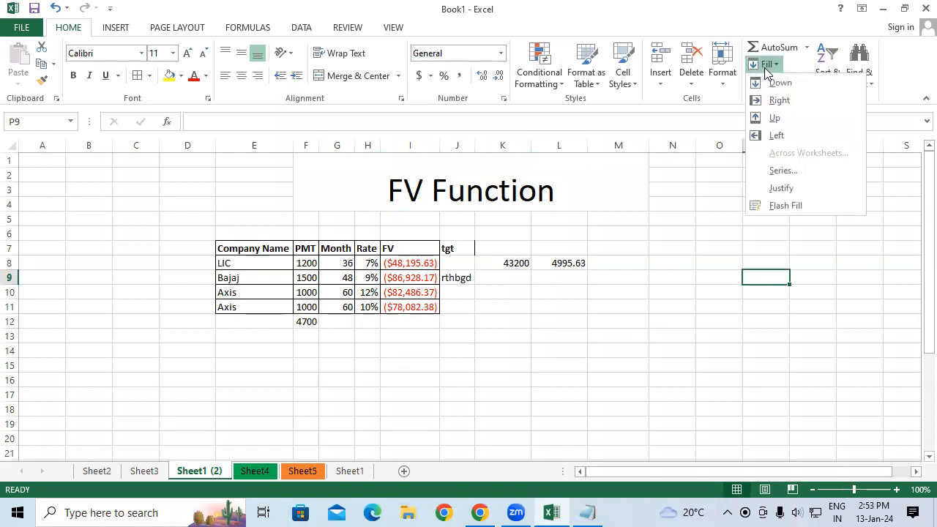
scroll(444, 345, "down", 2)
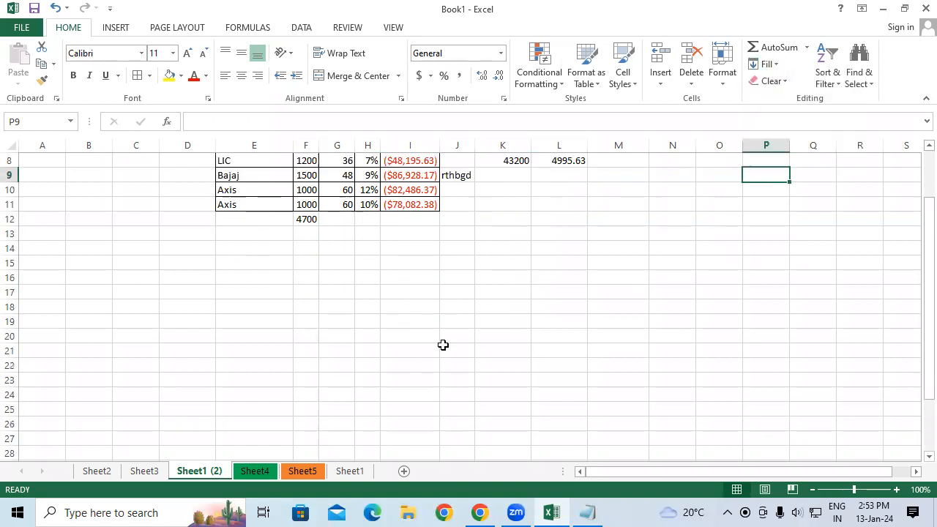
Enter =RANDBETWEEN(20,80) in cell H19 and fill it across the range H19:Q25.
left_click(355, 318)
type("=")
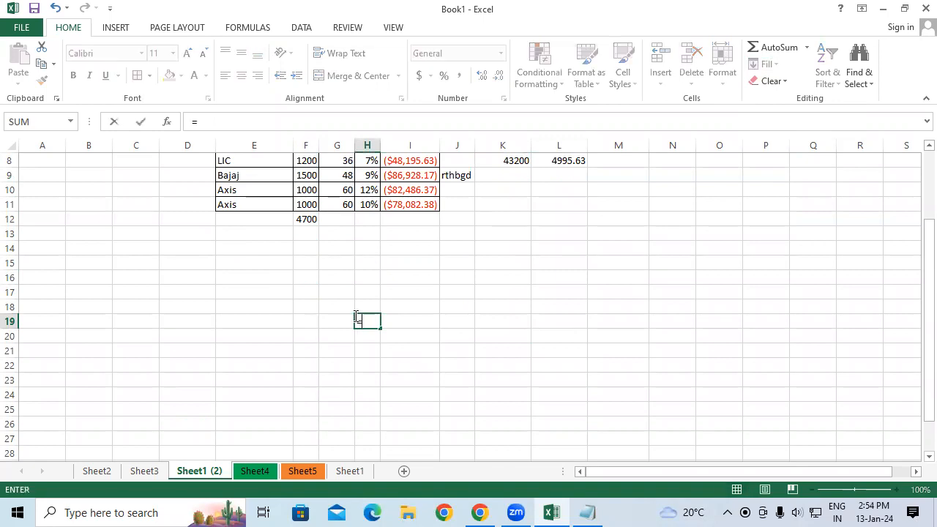
type("randb")
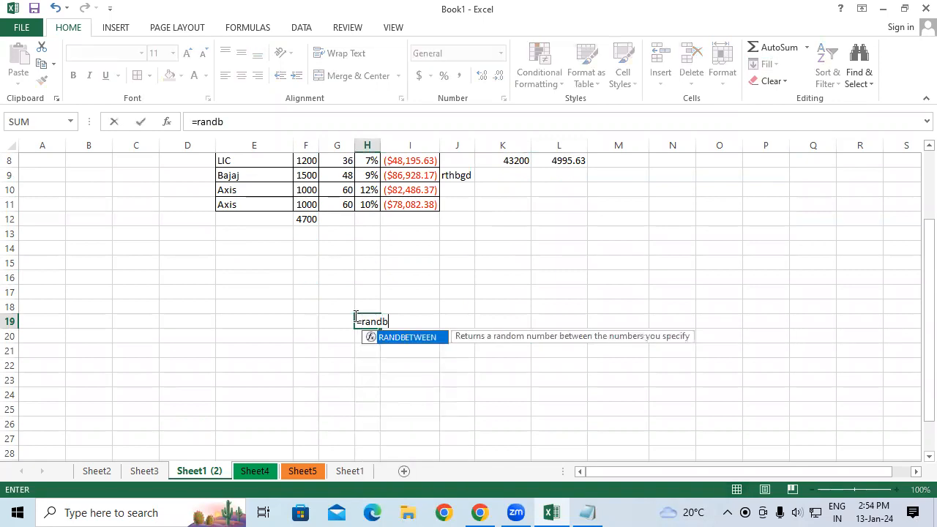
key("Tab")
type("20,80)")
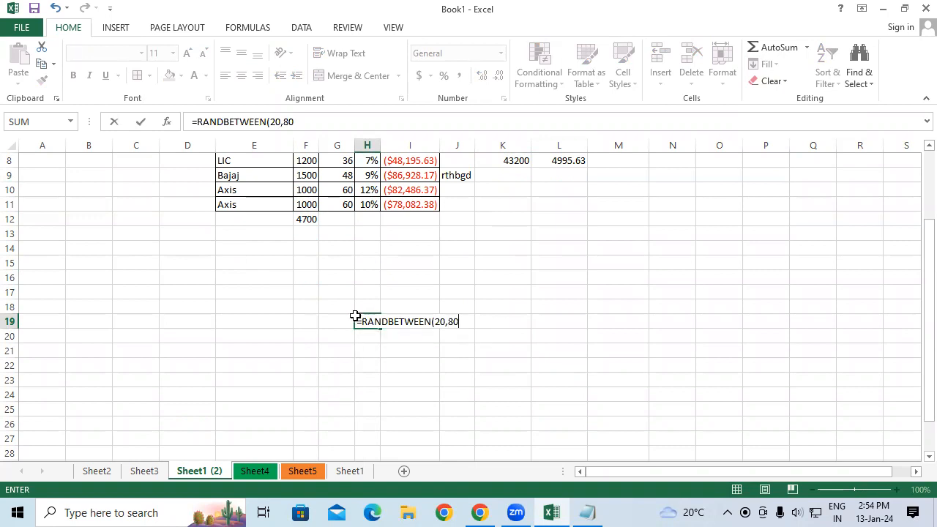
key("Return")
left_click(368, 324)
left_click_drag(381, 329, 841, 421)
Copy the random numbers in H19:Q25 and paste them back in place as values.
right_click(607, 351)
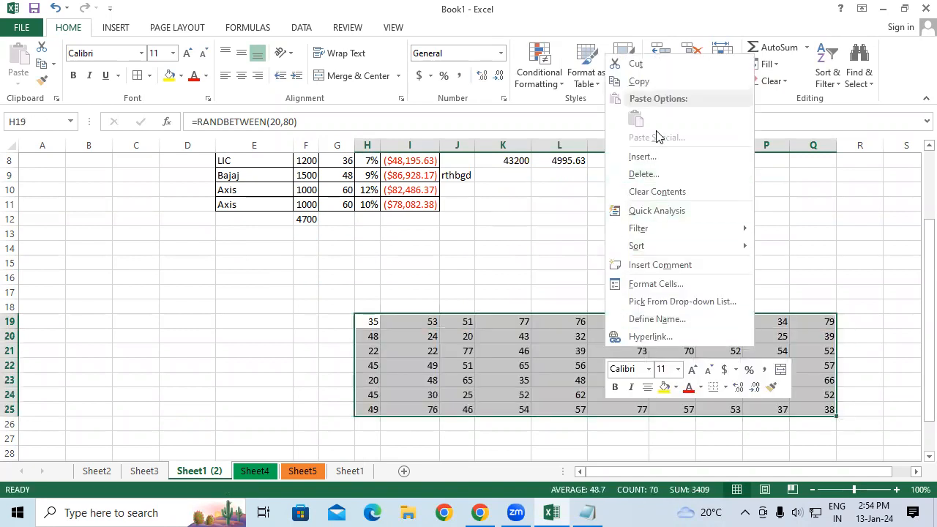
left_click(631, 80)
right_click(532, 370)
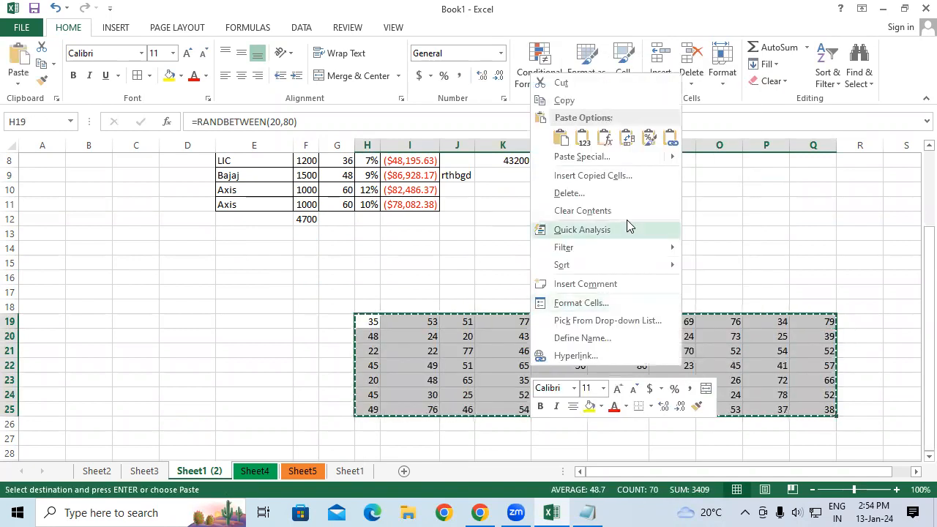
left_click(584, 140)
AutoSum row 19's values H19:Q19 into cell R19.
left_click(863, 322)
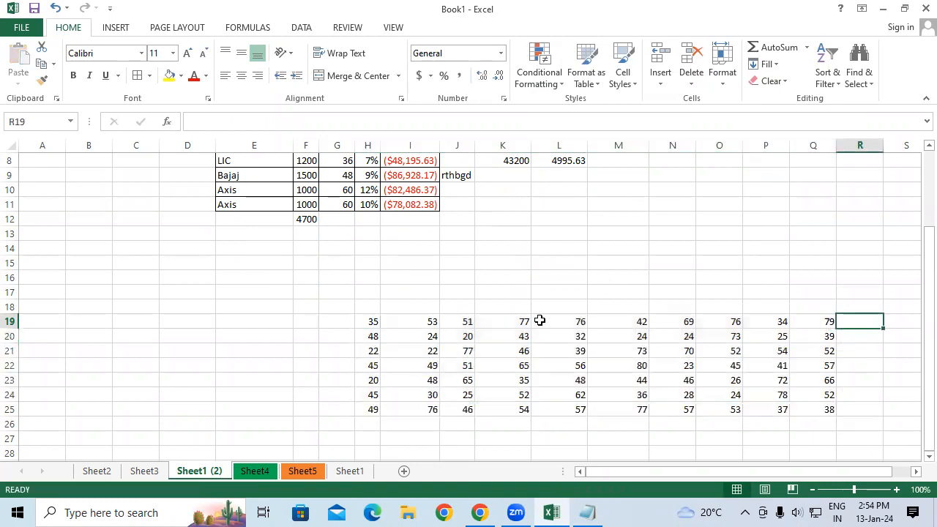
left_click_drag(369, 320, 854, 412)
left_click(779, 47)
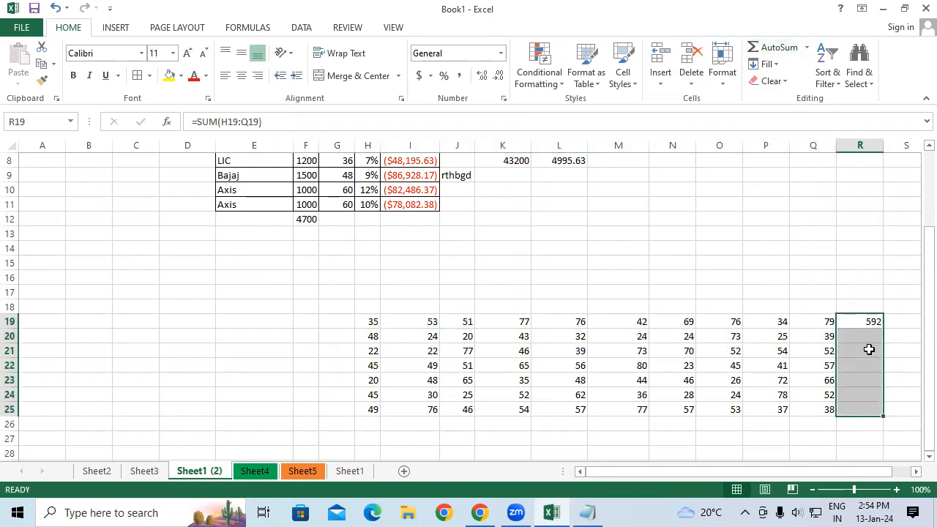
Fill the R19 sum formula down through R25 with Fill Down.
left_click(859, 327)
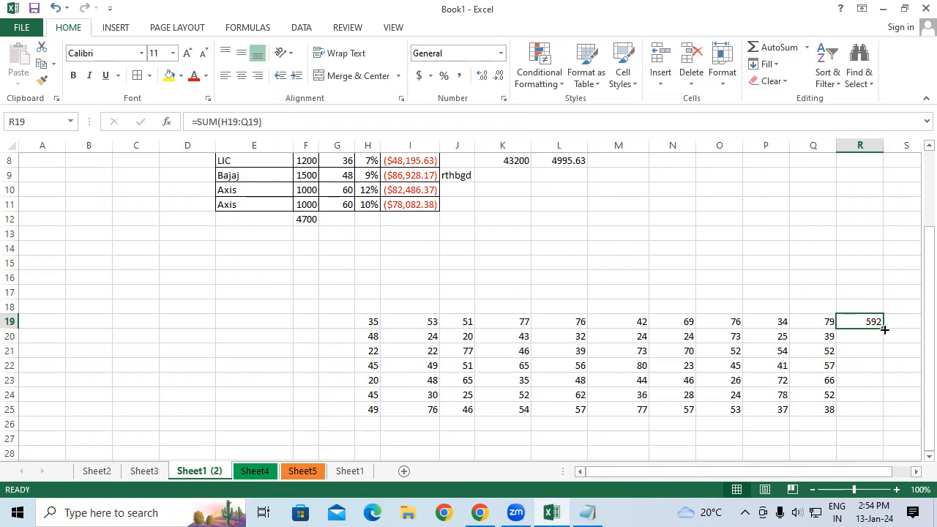
left_click_drag(857, 329, 864, 409)
left_click(769, 65)
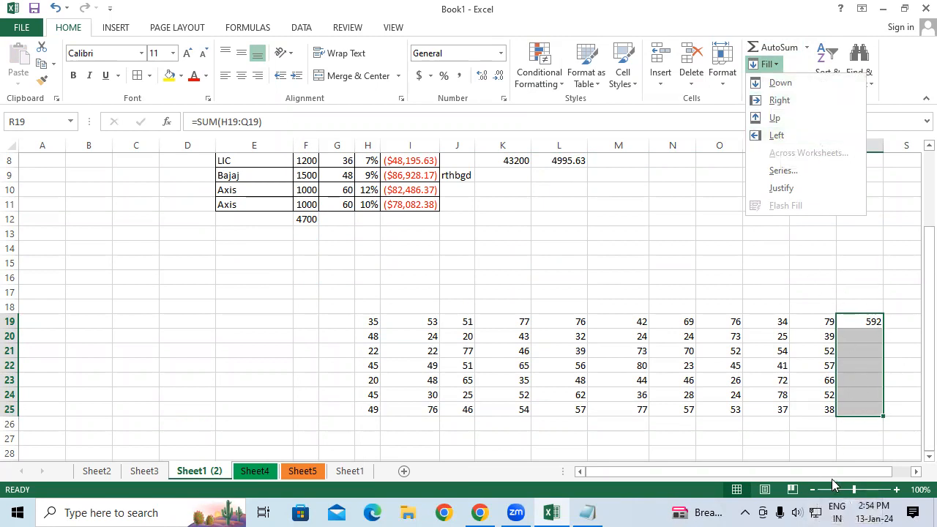
left_click(776, 83)
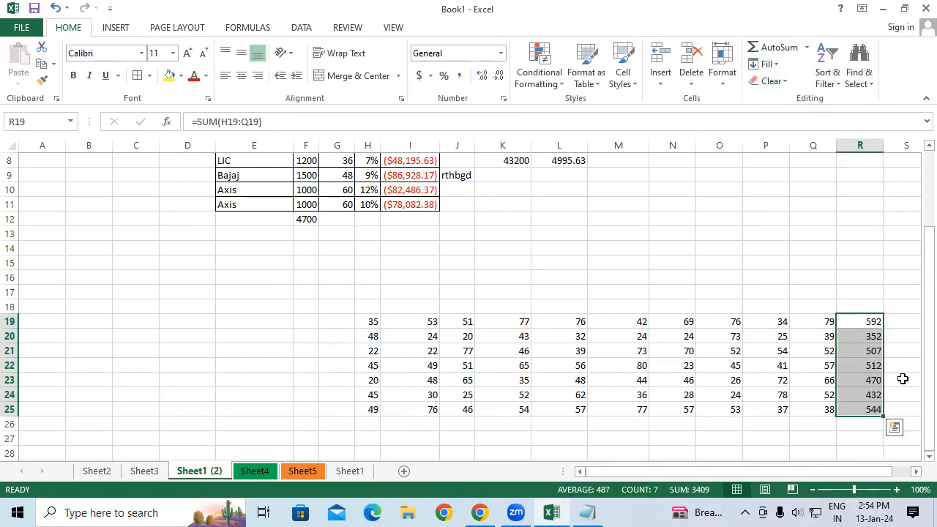
Select R19:R25 from R25 and fill the R25 sum formula up with Fill Up.
left_click_drag(897, 399, 854, 308)
scroll(854, 308, "right", 2)
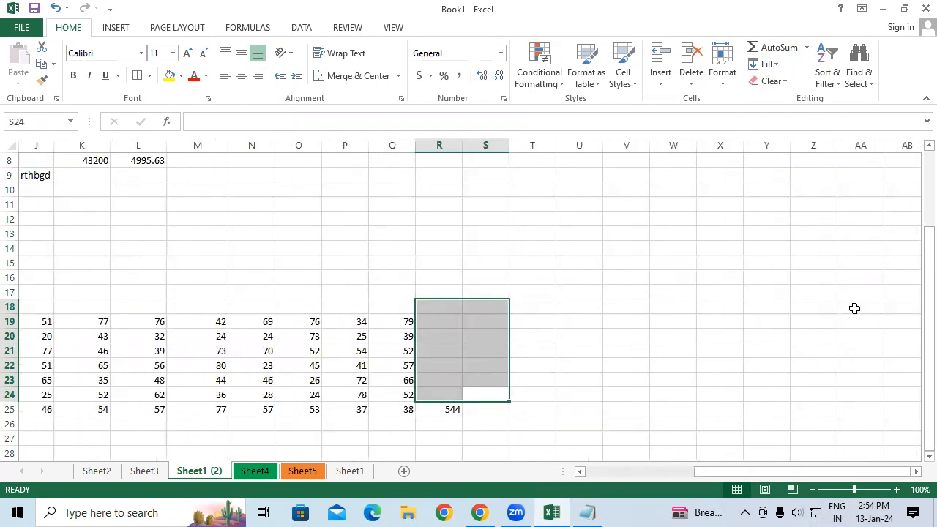
left_click(548, 405)
left_click_drag(445, 412, 439, 322)
left_click(761, 65)
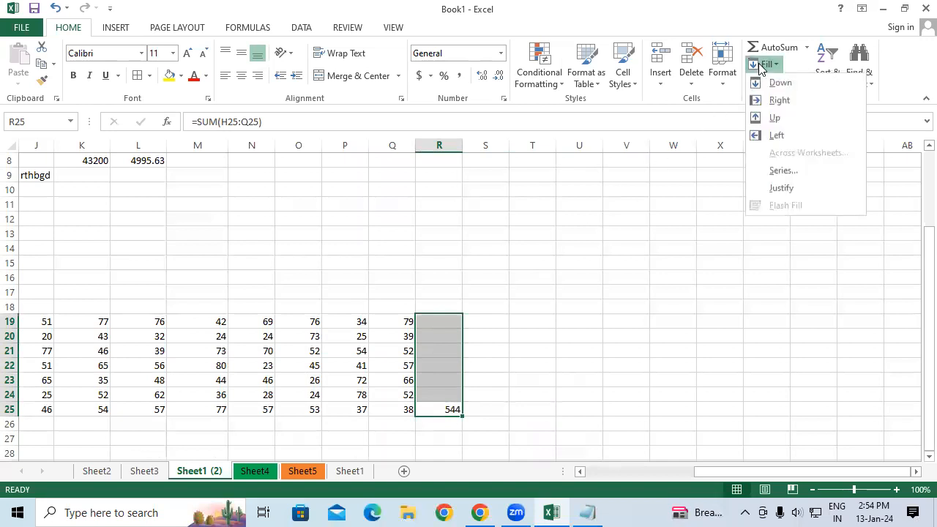
left_click(768, 119)
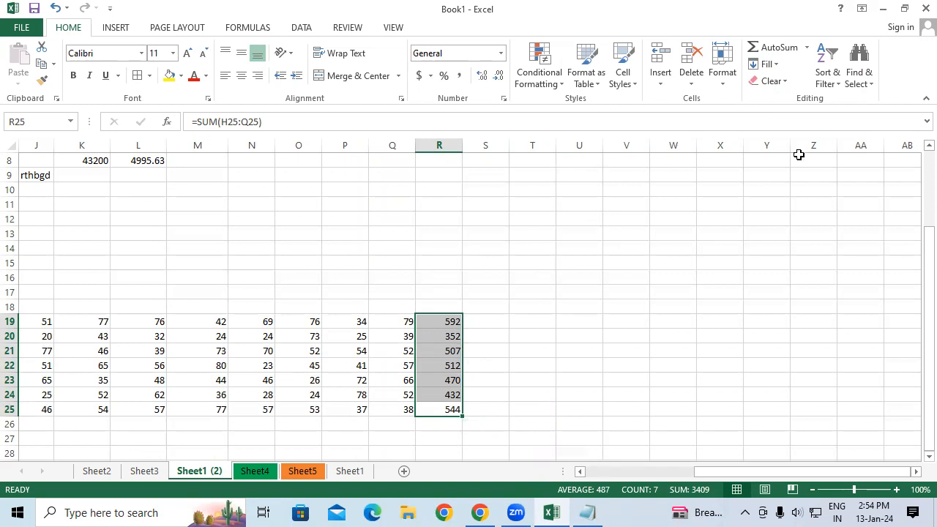
Return to Sheet1 and insert a new worksheet.
left_click(765, 64)
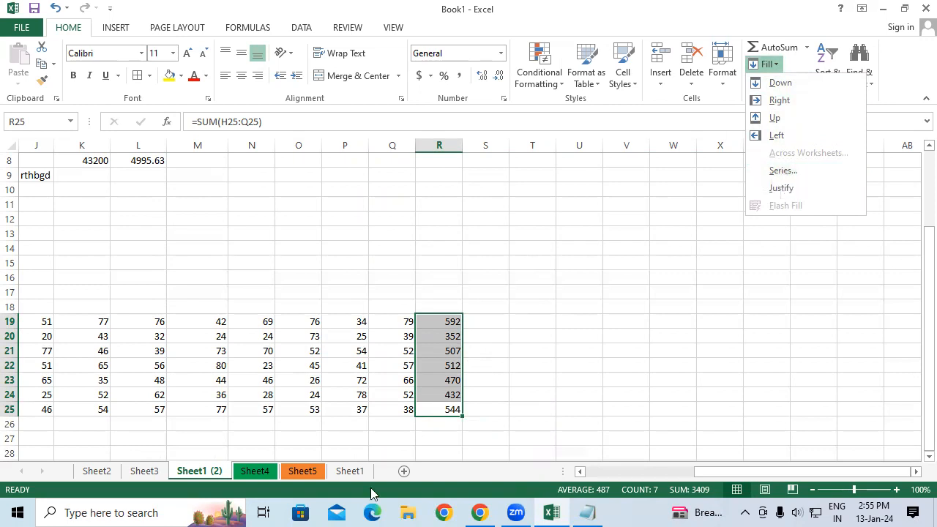
left_click(351, 475)
left_click(351, 475)
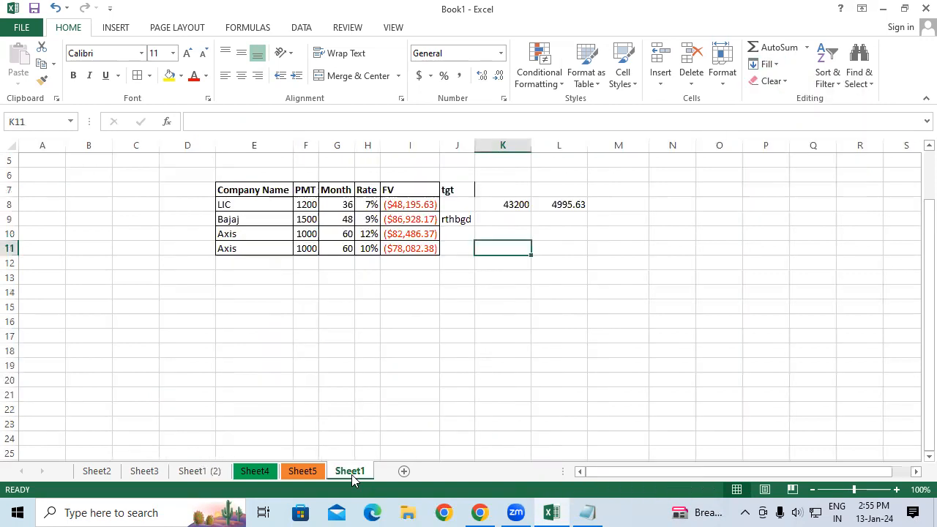
left_click(404, 472)
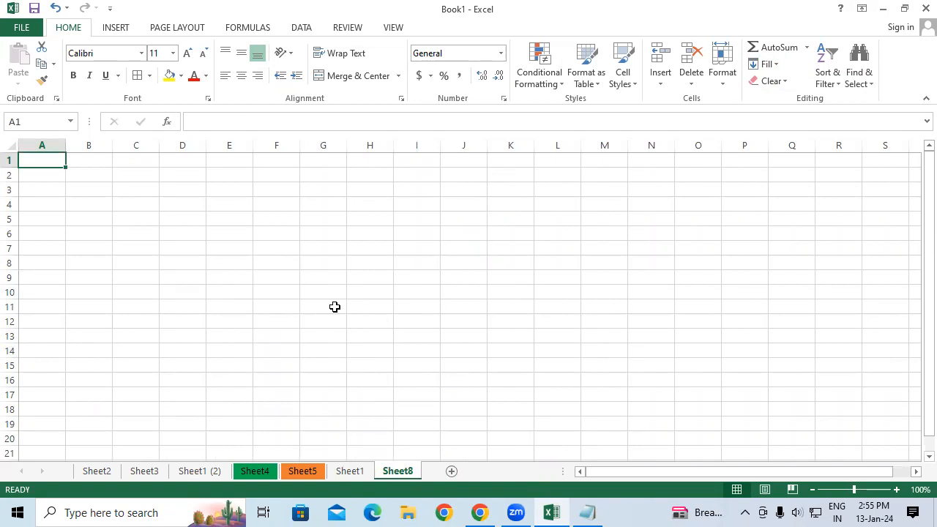
Switch between Sheet1 and Sheet8, selecting ranges on Sheet1 around the FV table.
left_click(347, 471)
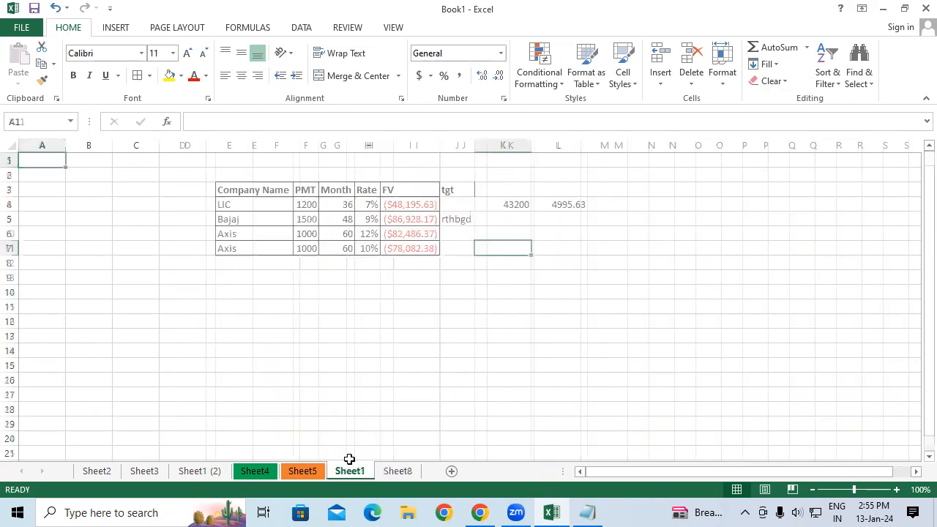
left_click(237, 190)
left_click_drag(266, 210, 416, 236)
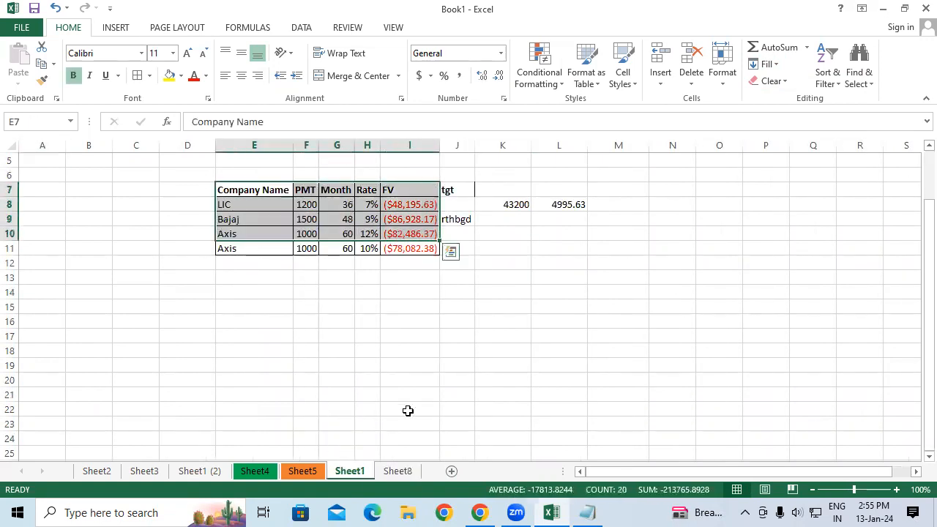
left_click(407, 471)
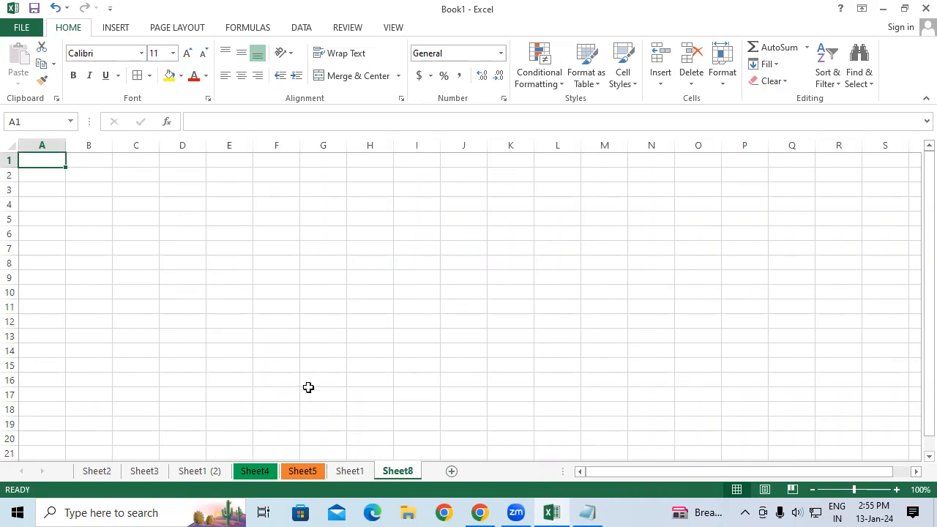
left_click(232, 306)
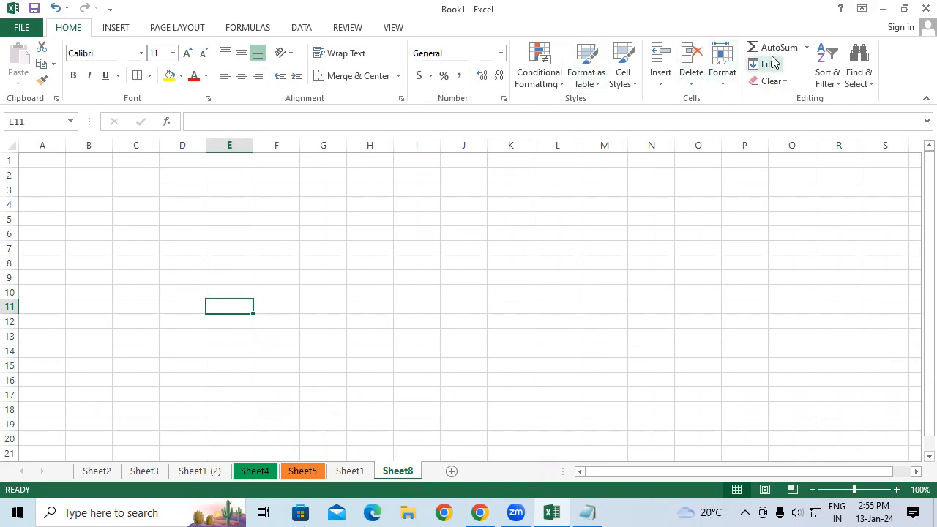
left_click(307, 289)
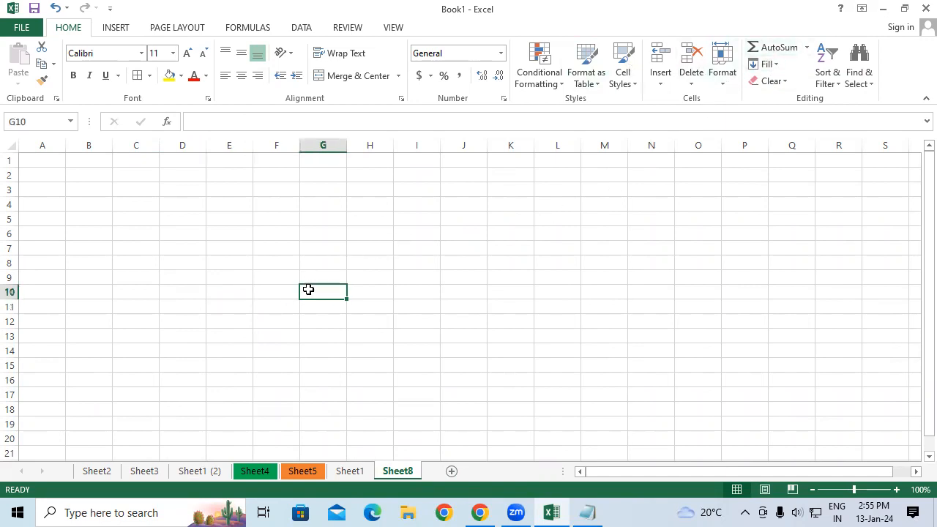
left_click(349, 471)
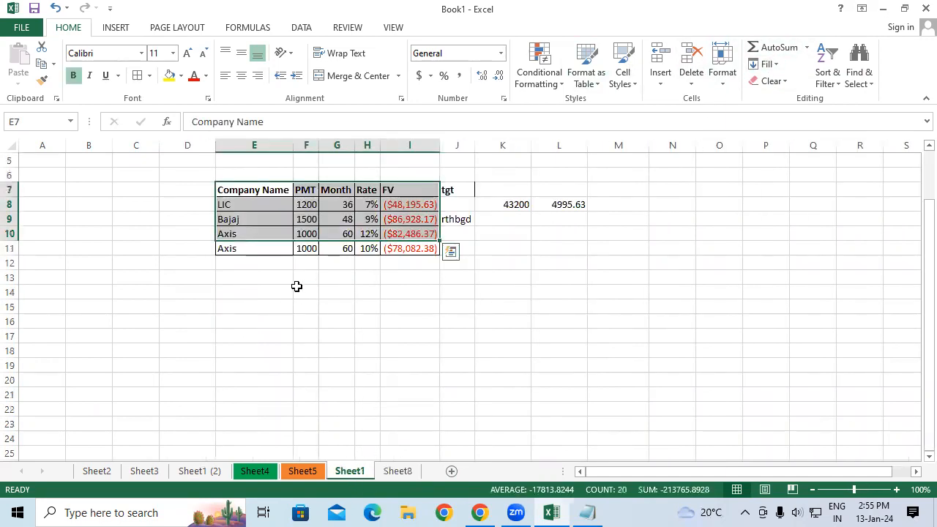
left_click(285, 290)
left_click_drag(260, 293, 513, 336)
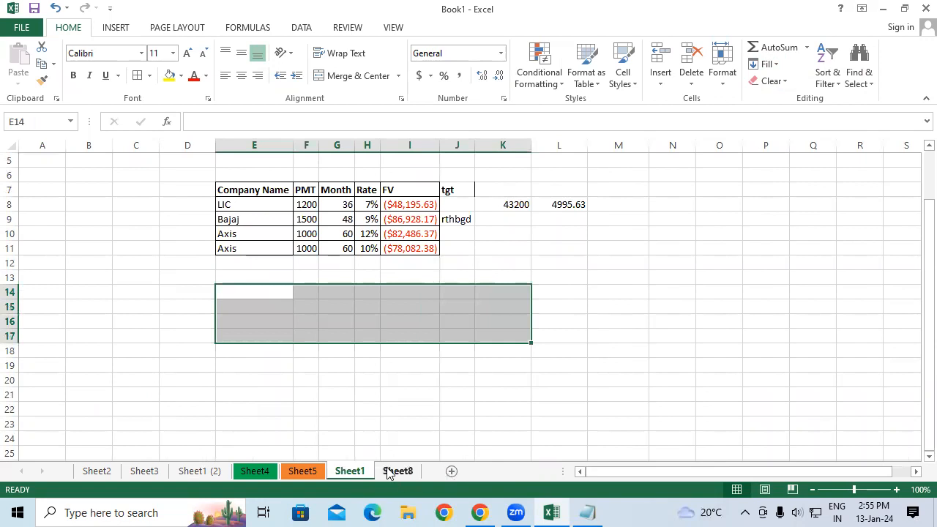
left_click(361, 377)
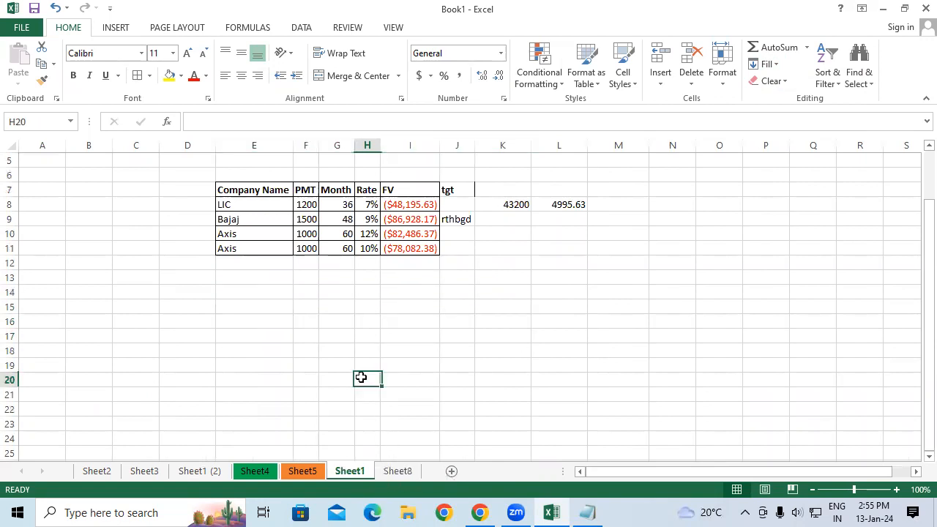
Group Sheet1 with Sheet8 and apply Fill Across Worksheets with All to cell H20.
left_click(398, 471, "ctrl")
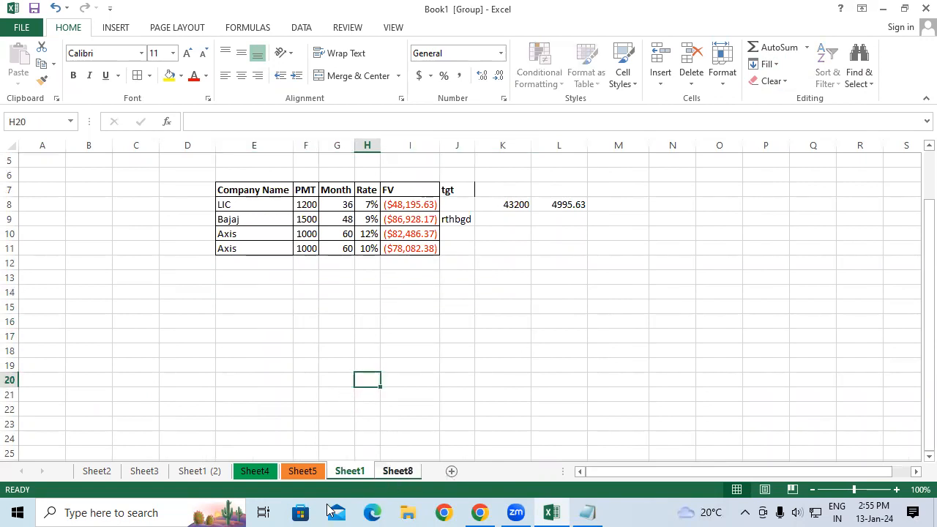
left_click(778, 67)
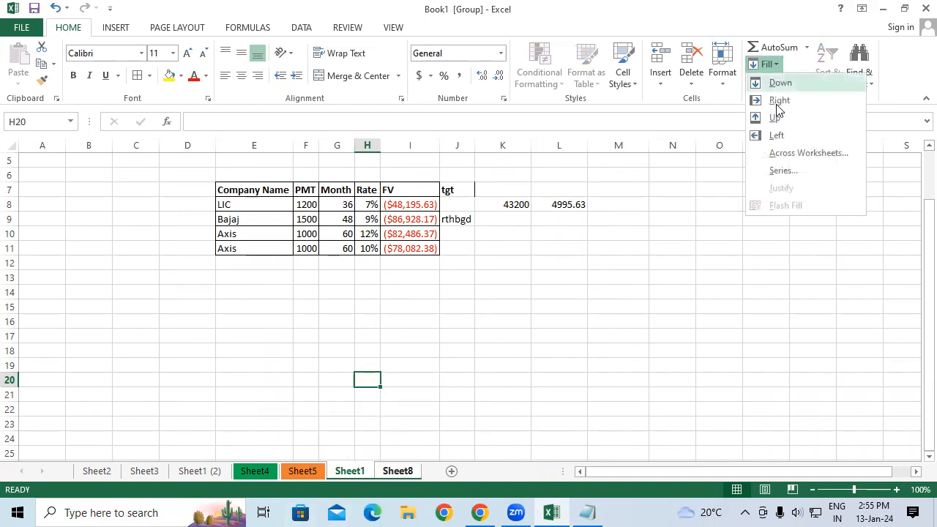
left_click(790, 154)
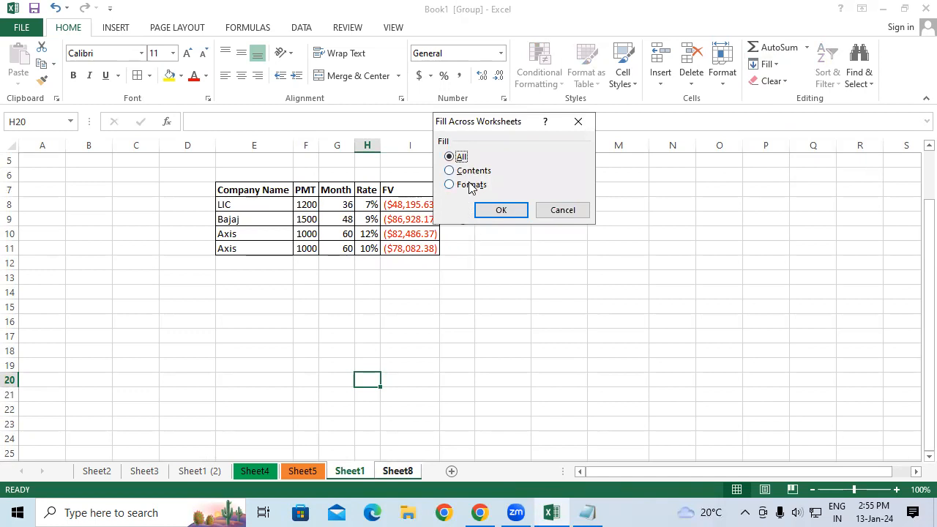
left_click(518, 217)
Merge and center the range F16:K19 on the grouped sheets.
left_click_drag(297, 317, 505, 363)
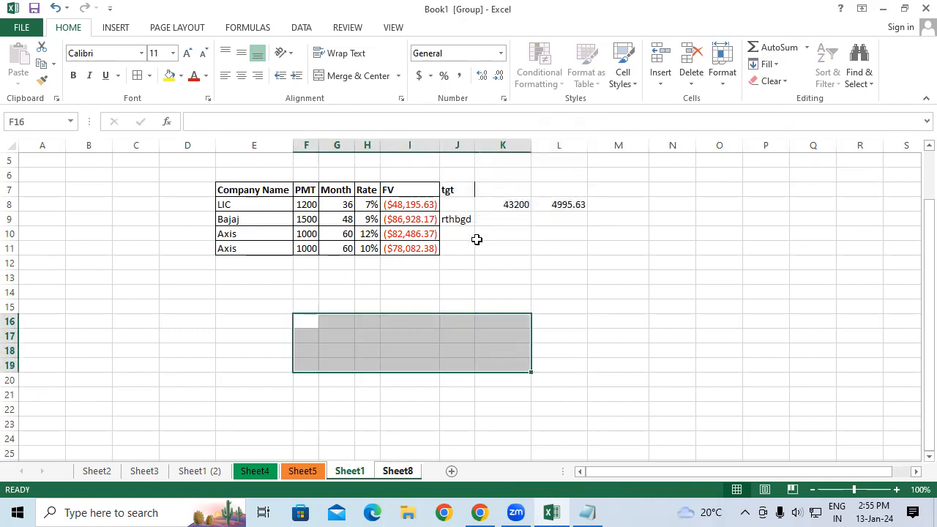
left_click(377, 76)
left_click(309, 395)
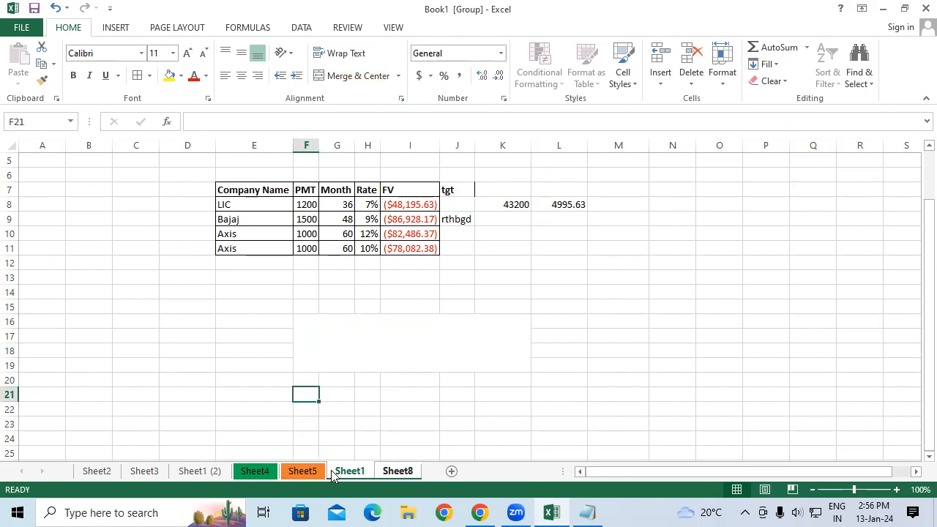
Switch between Sheet5, Sheet1 and Sheet8 to check the merged F16:K19 range on each.
left_click(298, 476)
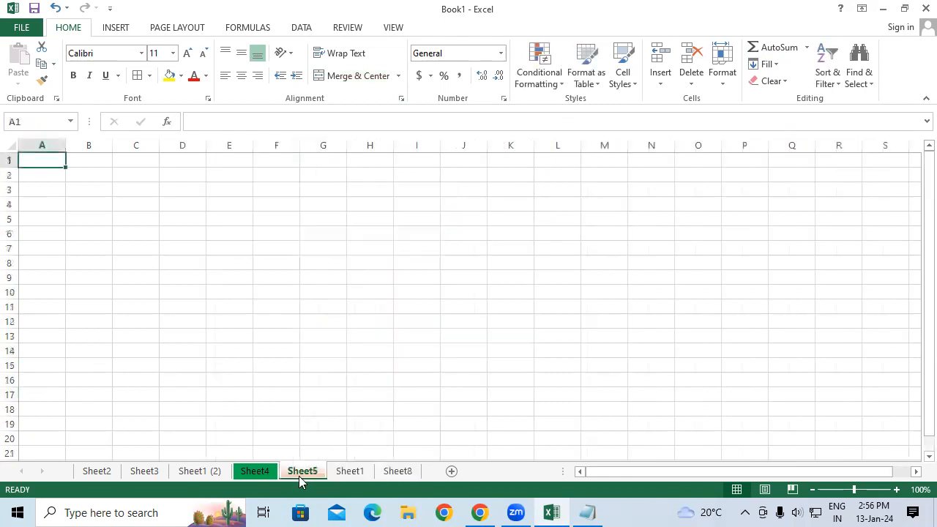
left_click(348, 475)
left_click(363, 342)
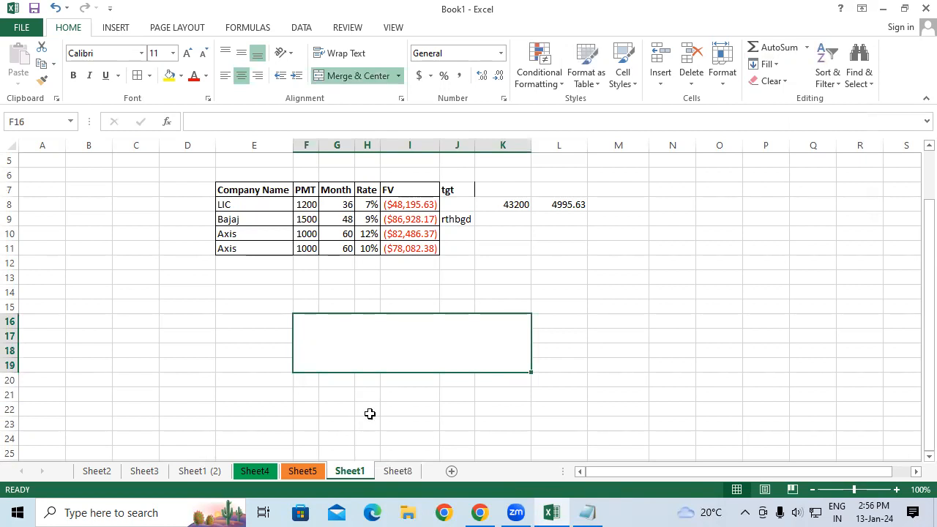
left_click(398, 472)
left_click(387, 398)
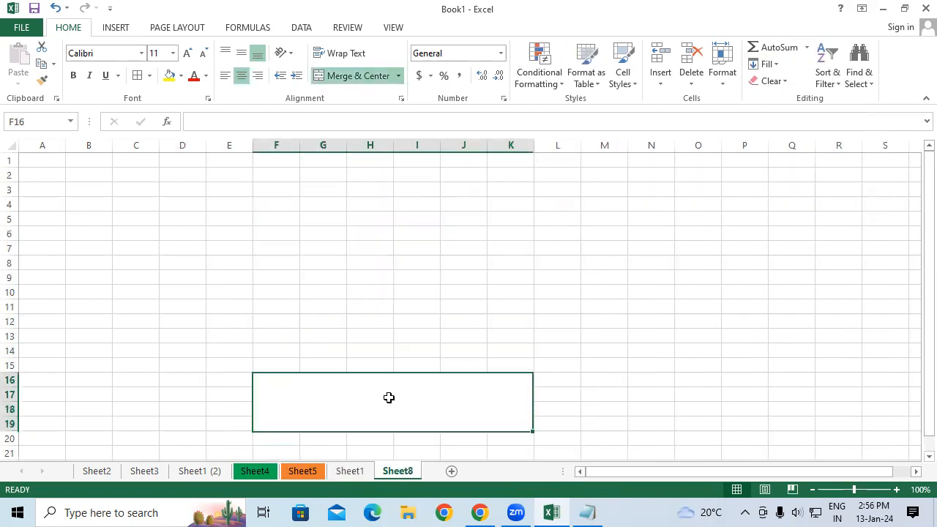
scroll(387, 398, "down", 1)
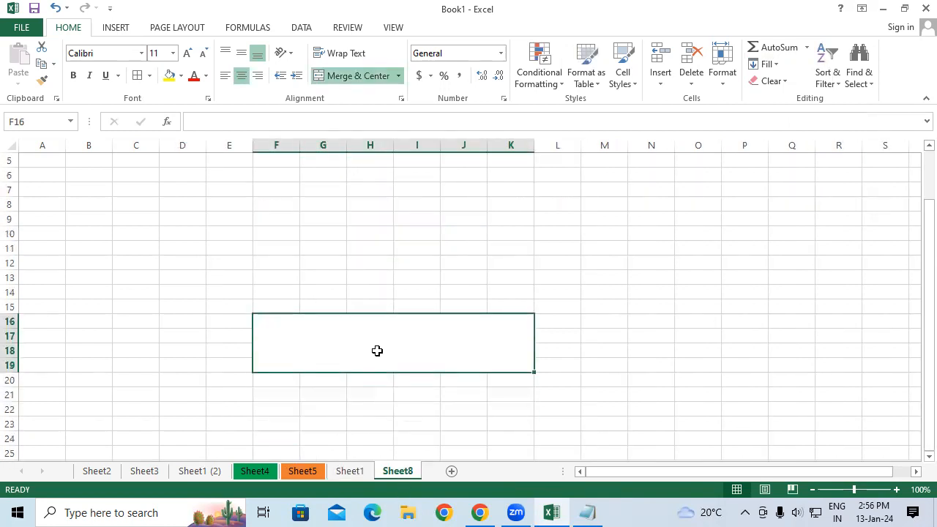
left_click(769, 65)
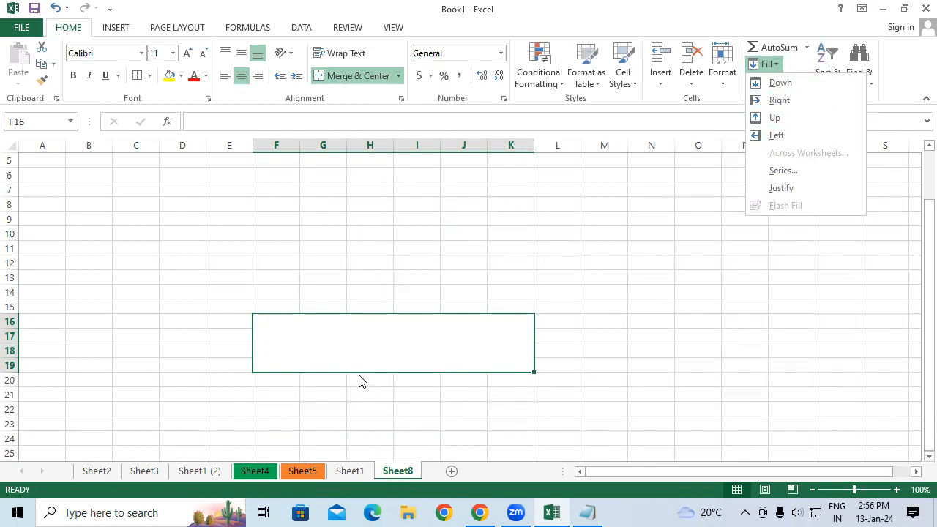
left_click(578, 244)
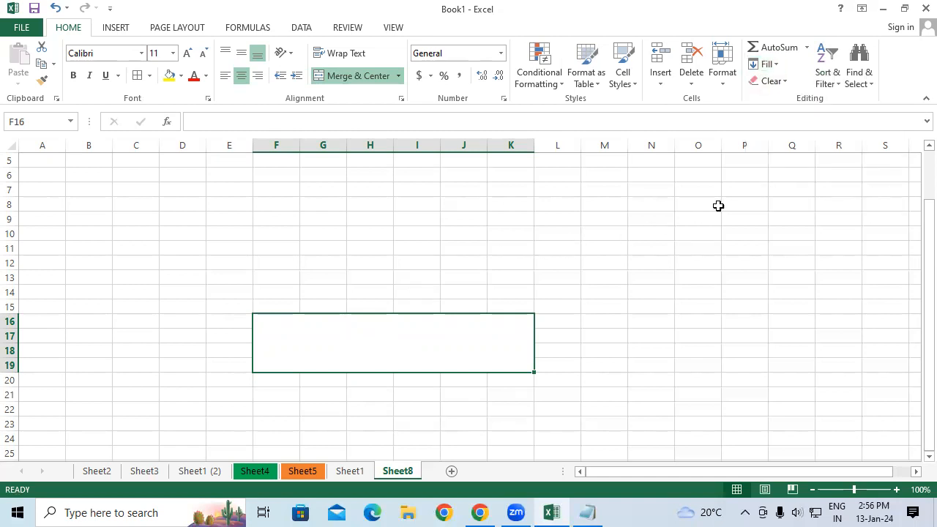
Enter 1 in cell N6 on Sheet8.
left_click(766, 65)
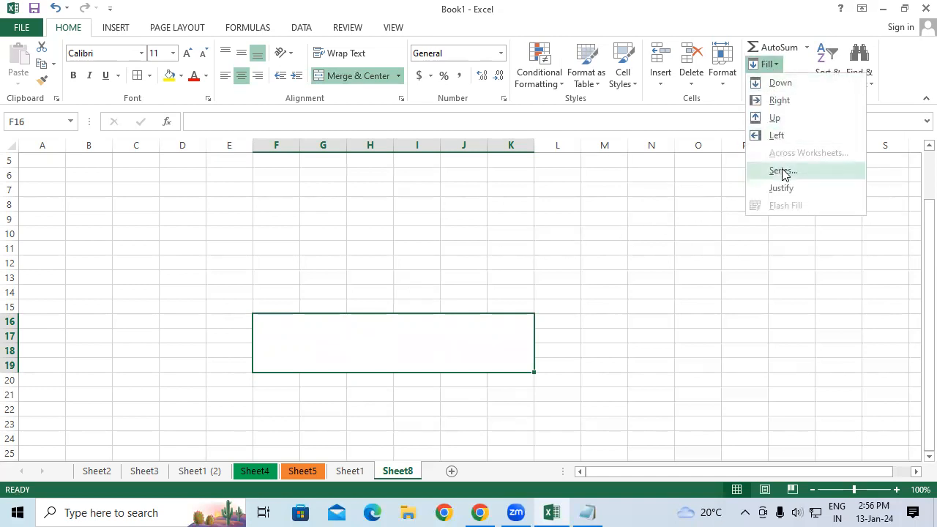
left_click(634, 176)
left_click(647, 175)
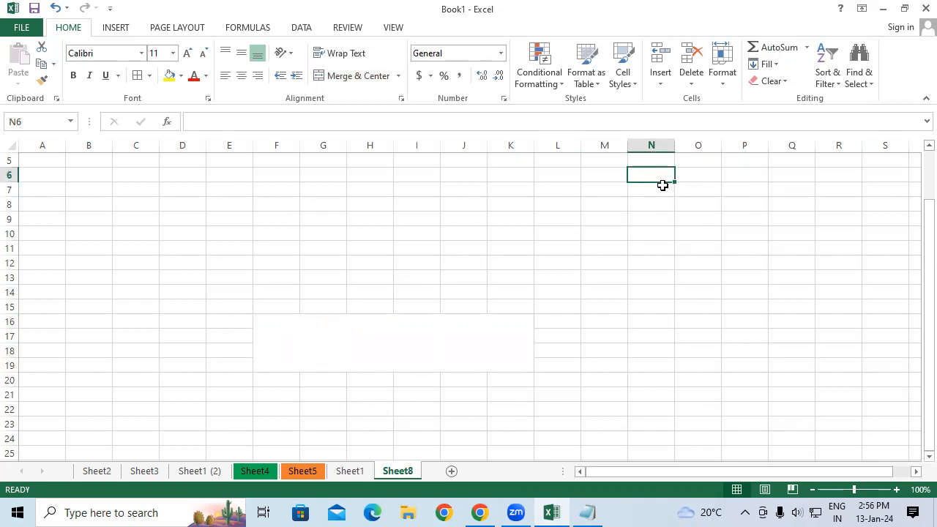
type("1")
key("Return")
key("Up")
Fill a linear series down column N from N6 with step value 1 and stop value 100.
left_click(764, 63)
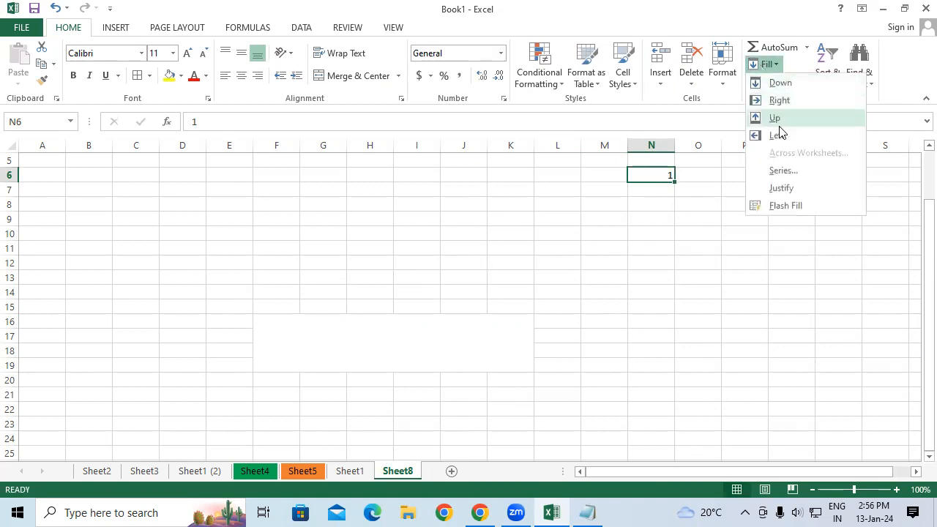
left_click(778, 177)
left_click(434, 146)
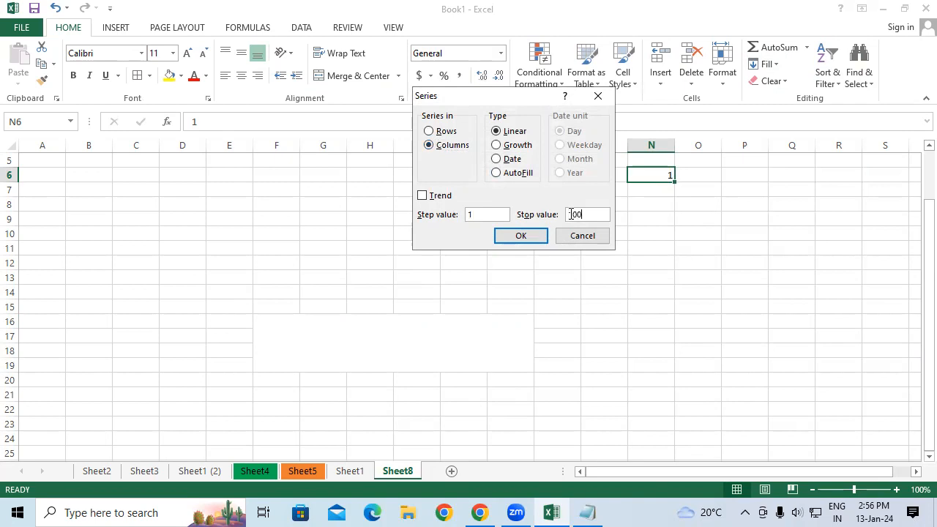
left_click(519, 236)
left_click_drag(927, 157, 889, 150)
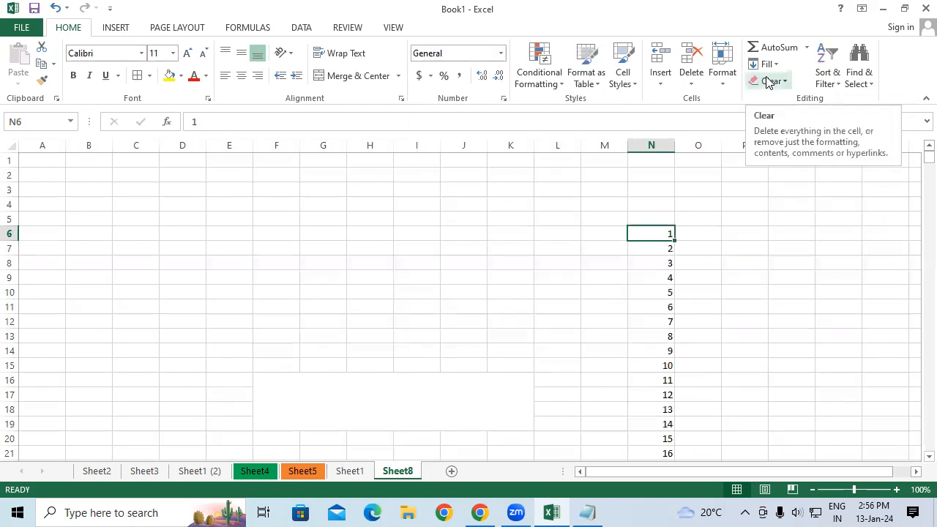
Close the workbook without saving the changes.
left_click(420, 308)
left_click_drag(383, 257, 130, 266)
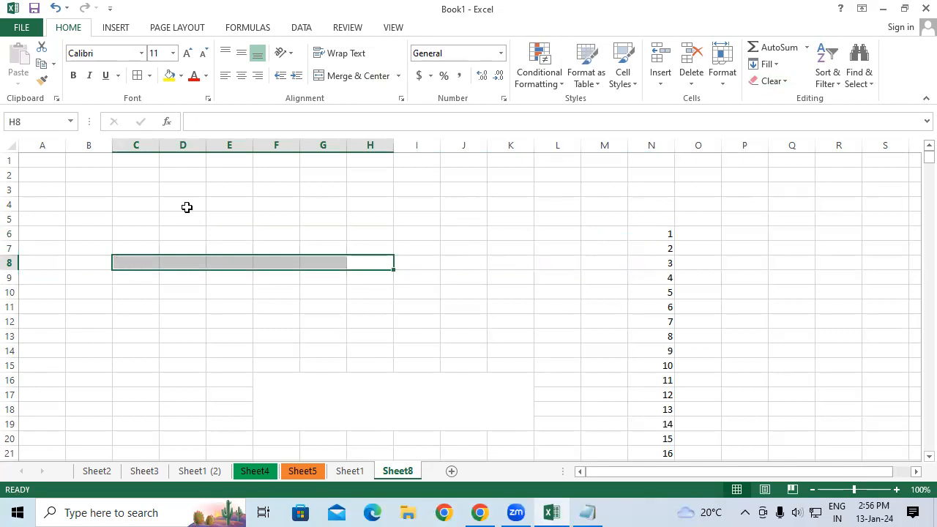
left_click(925, 9)
left_click(476, 284)
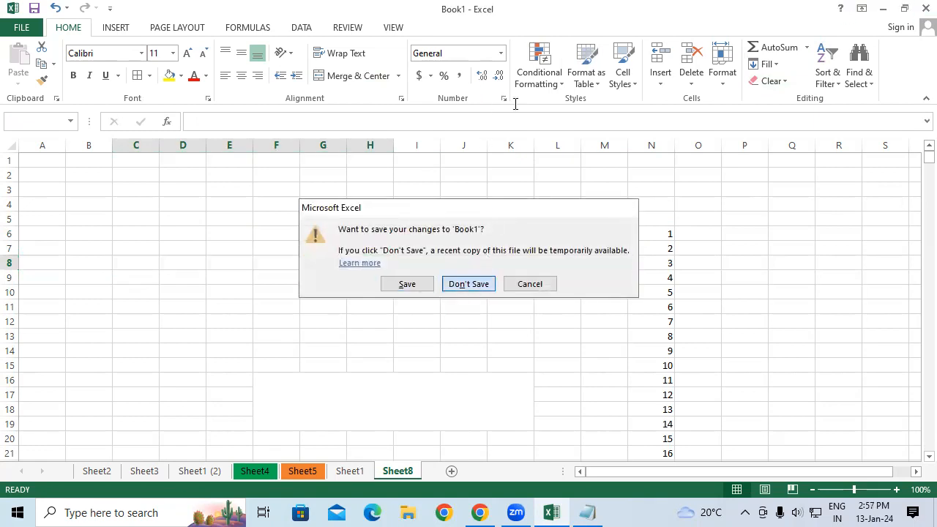